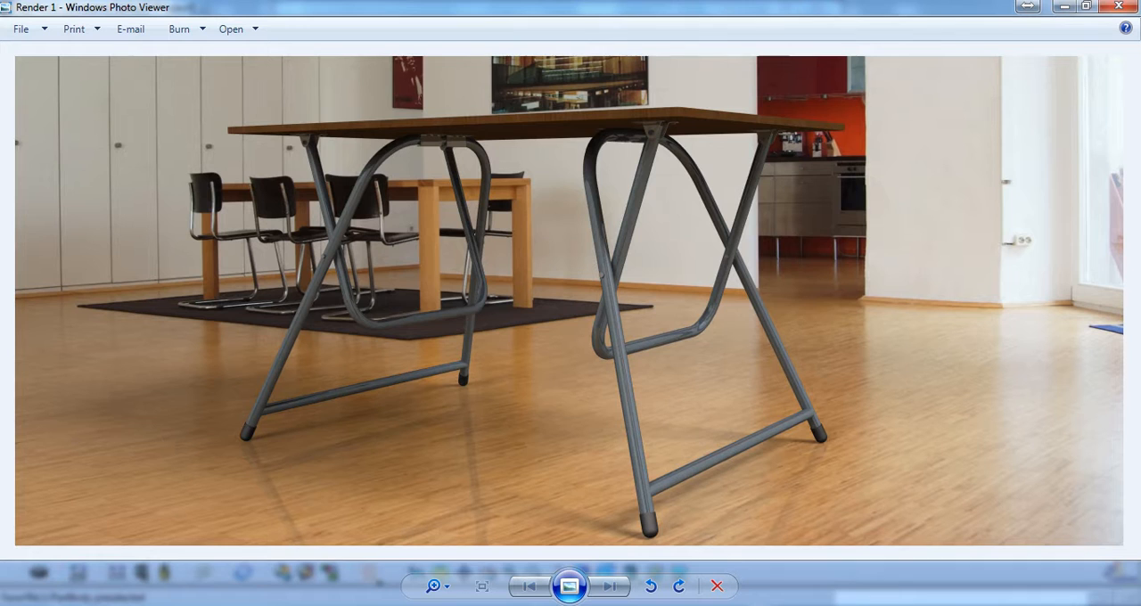
Minimize the table render image and bring up Foldable Table Tut.CATProduct in CATIA V5
click(1065, 8)
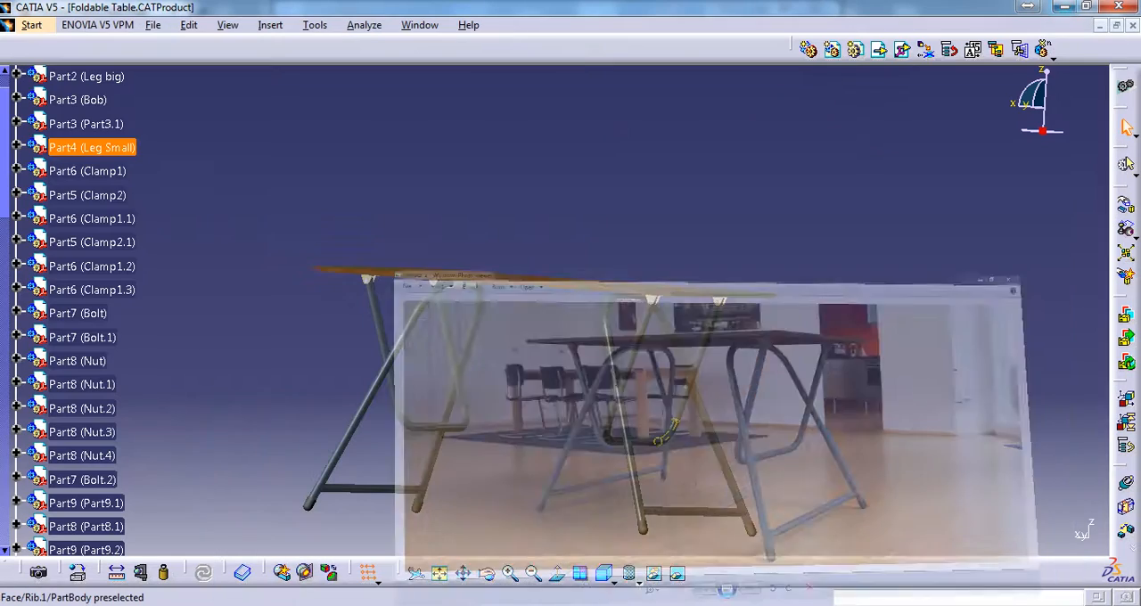
click(419, 25)
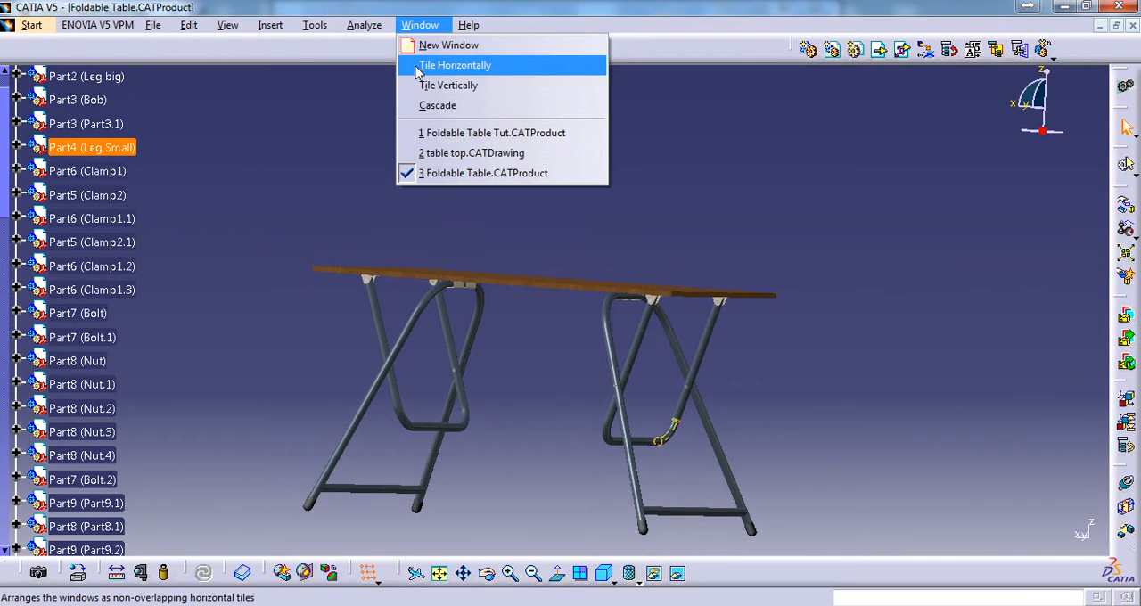
click(526, 133)
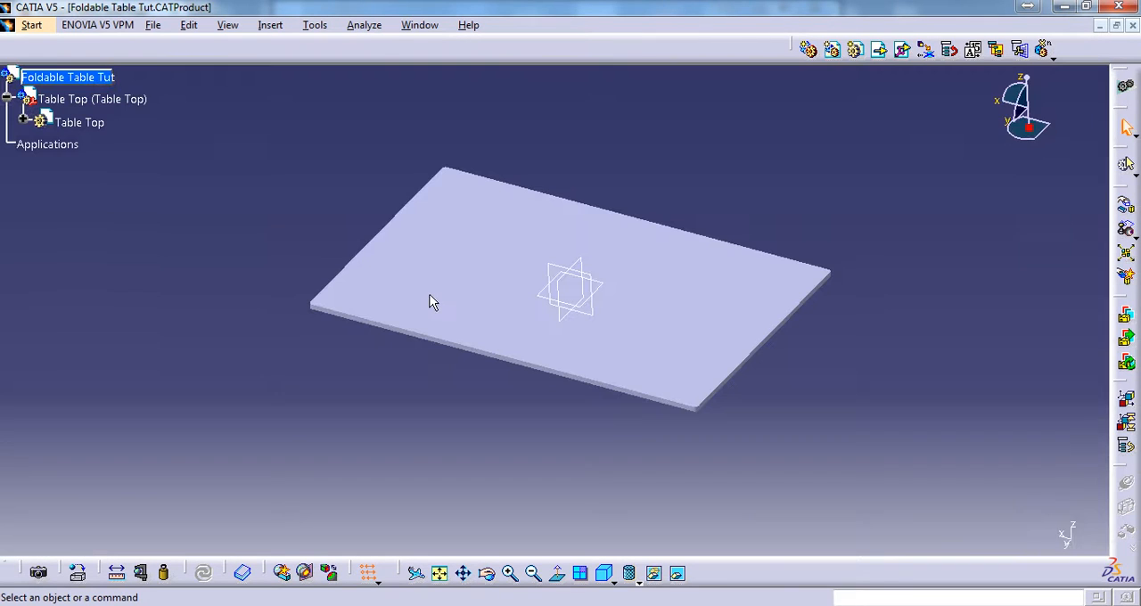
middle_click(554, 292)
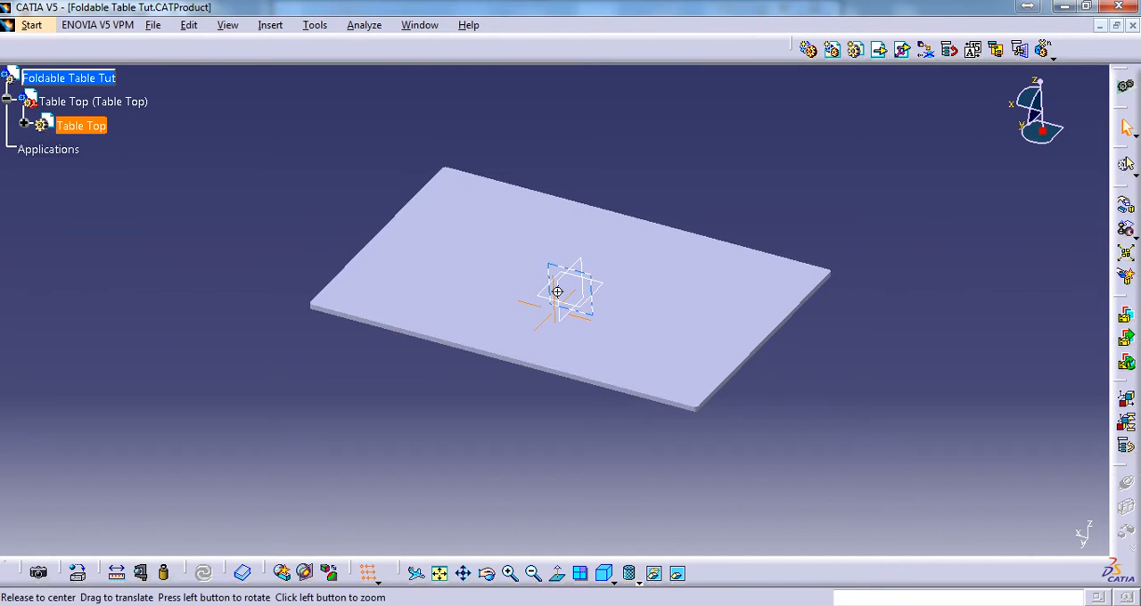
middle_drag(611, 386, 619, 301)
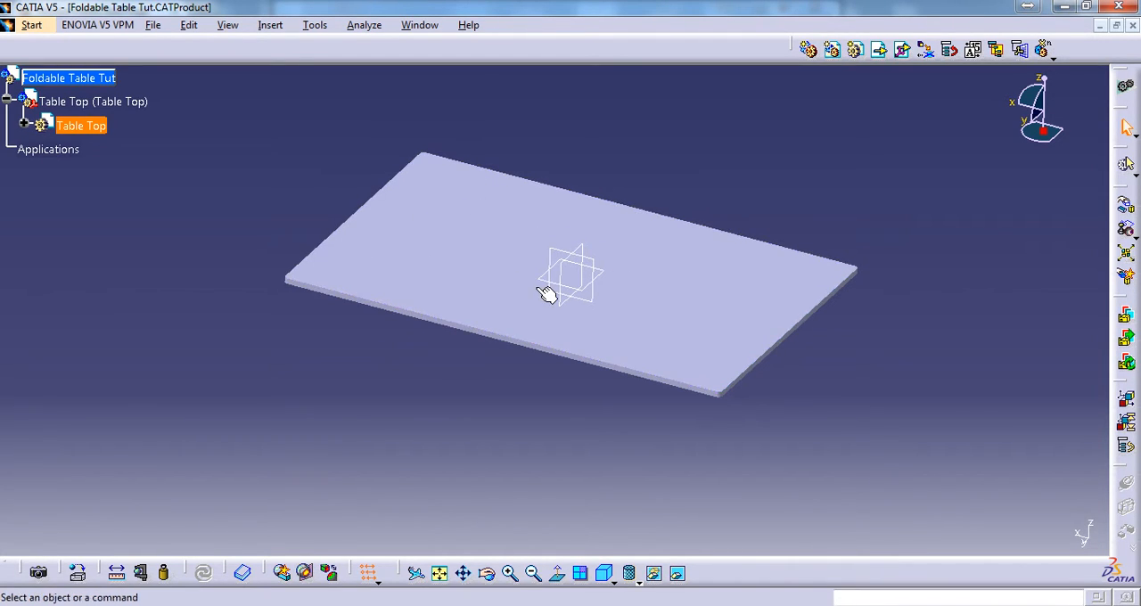
middle_drag(537, 280, 515, 326)
scroll(514, 312, down, 1)
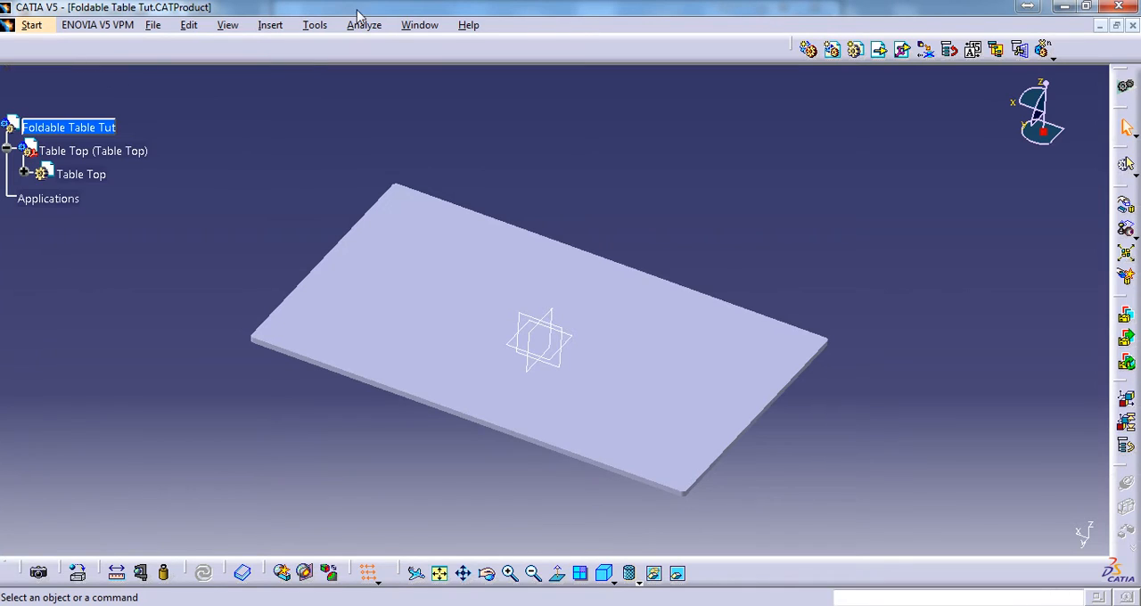
Switch to table top.CATDrawing and examine the clamp position dimensions in the table top's front view
click(419, 25)
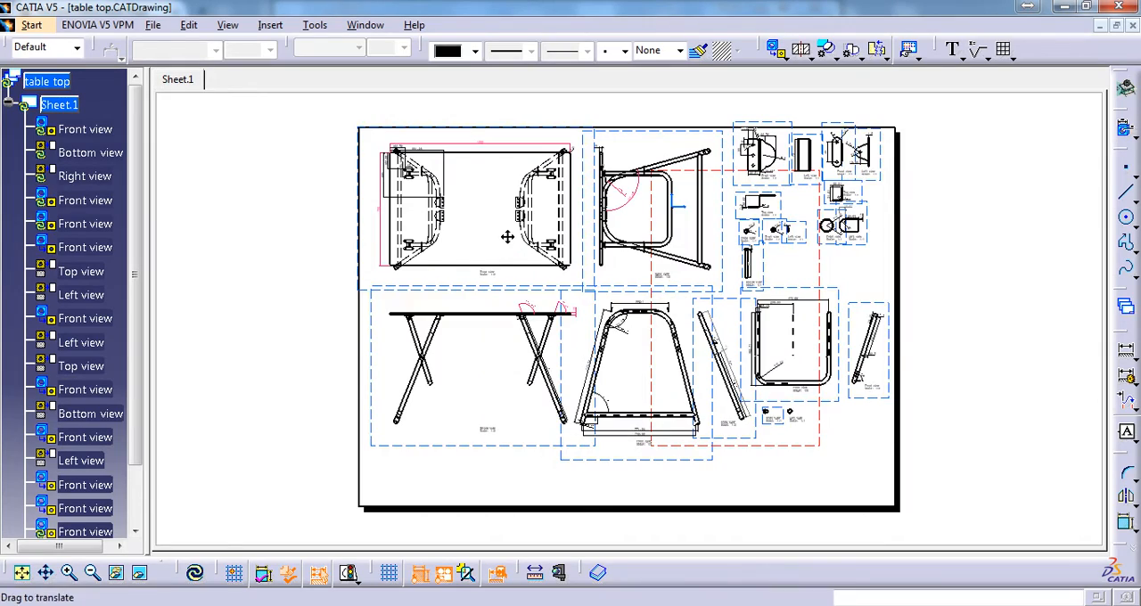
mouse_move(507, 237)
middle_down()
mouse_move(514, 206)
mouse_move(375, 199)
mouse_move(423, 310)
mouse_move(558, 385)
mouse_move(575, 261)
middle_up()
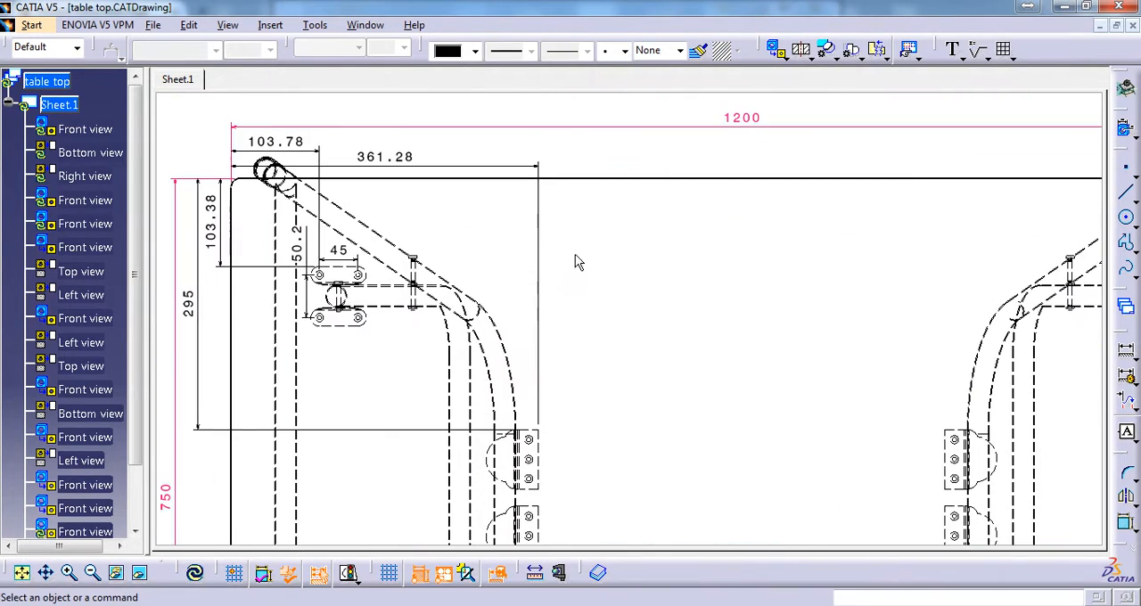
middle_drag(653, 336, 744, 332)
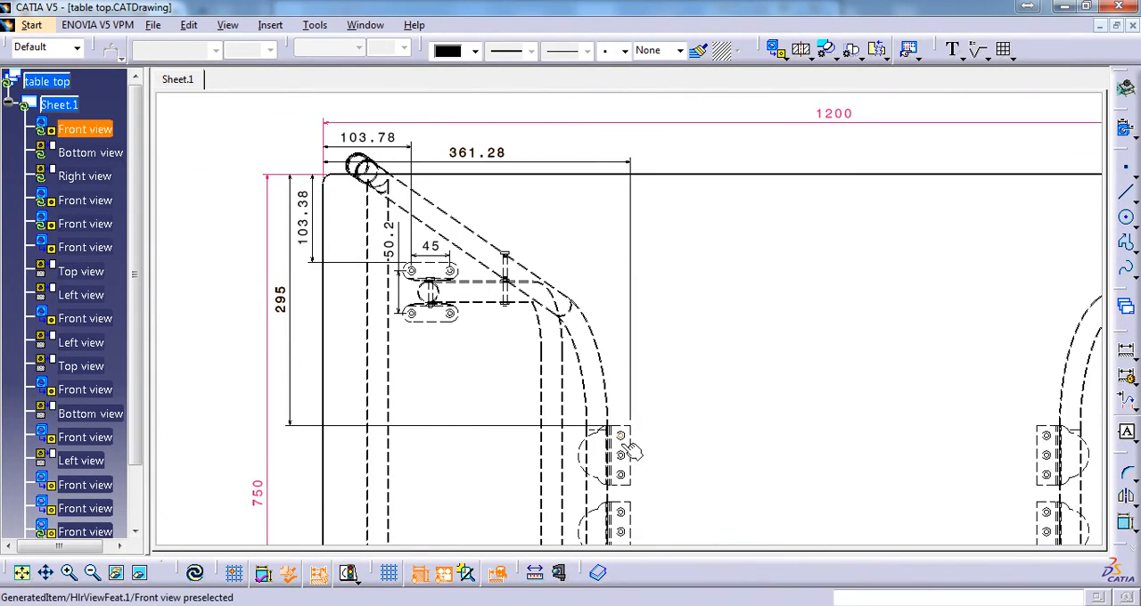
mouse_move(844, 315)
middle_down()
mouse_move(810, 286)
mouse_move(806, 353)
middle_up()
Return to Foldable Table Tut.CATProduct, activate the Table Top part and start a sketch on its underside face
click(364, 26)
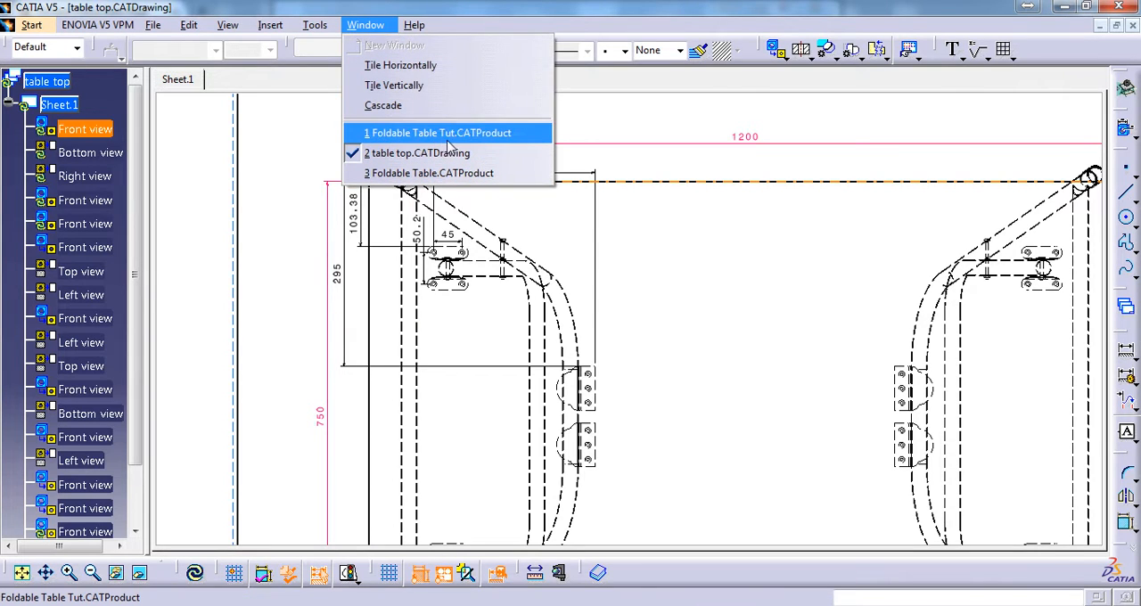
click(463, 141)
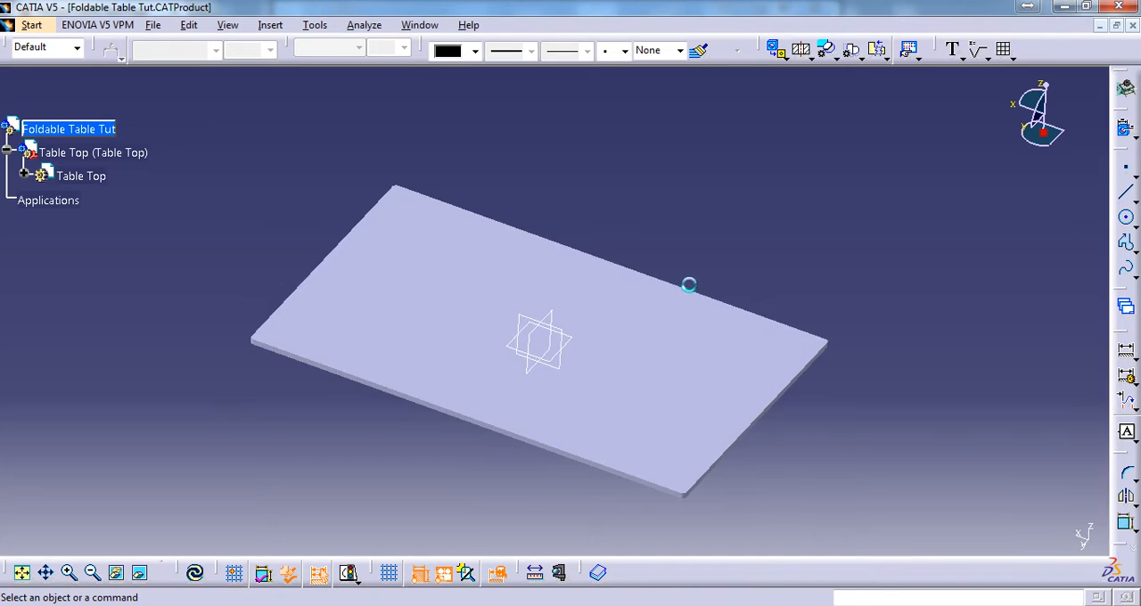
middle_drag(684, 285, 484, 295)
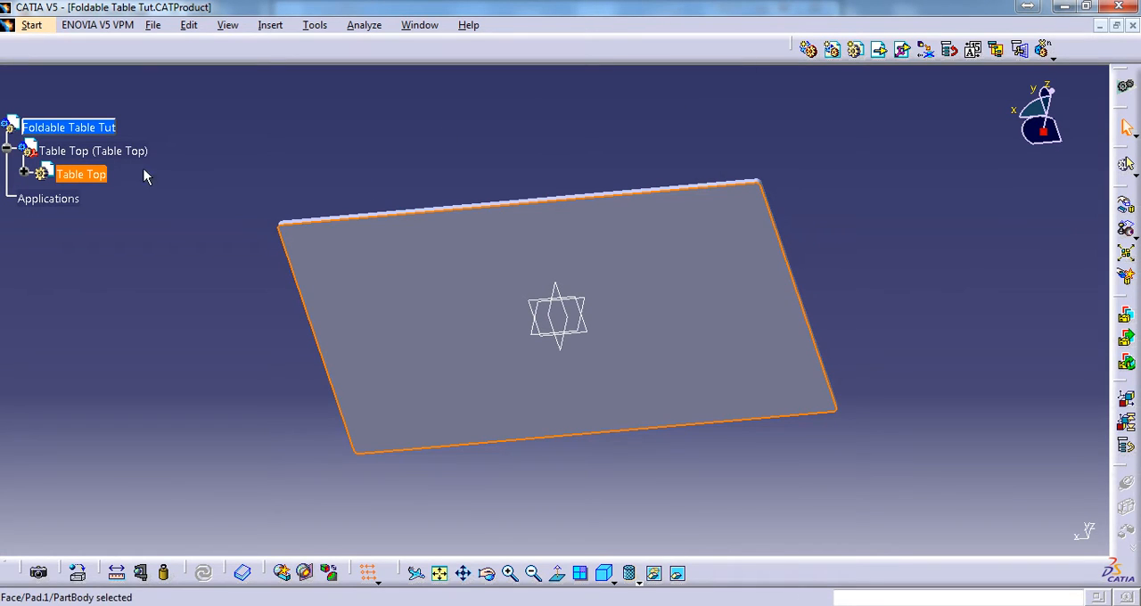
double_click(79, 176)
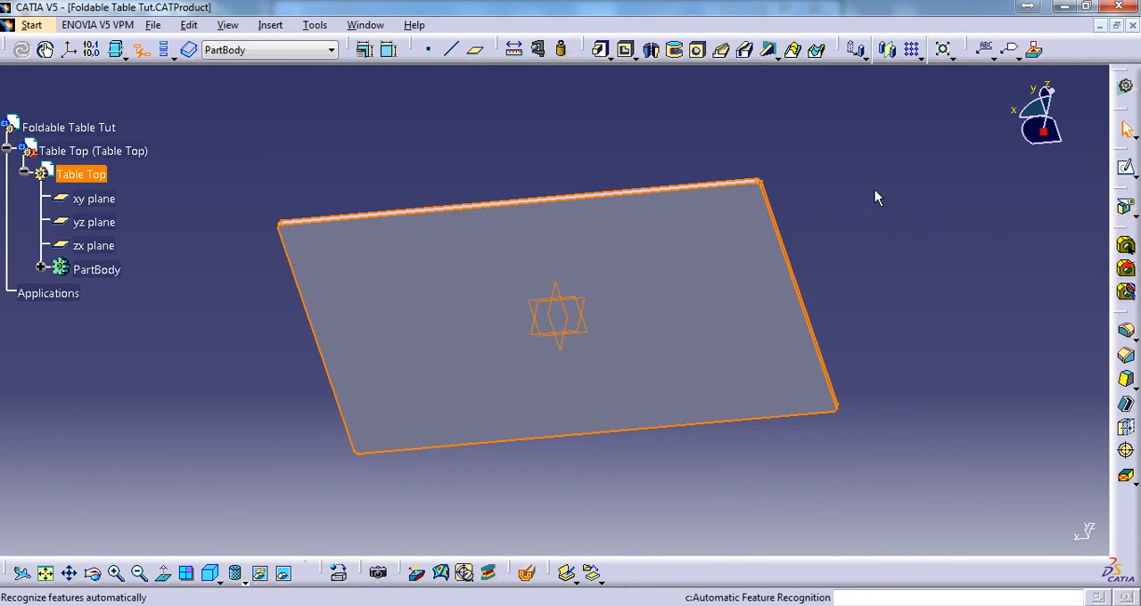
click(657, 333)
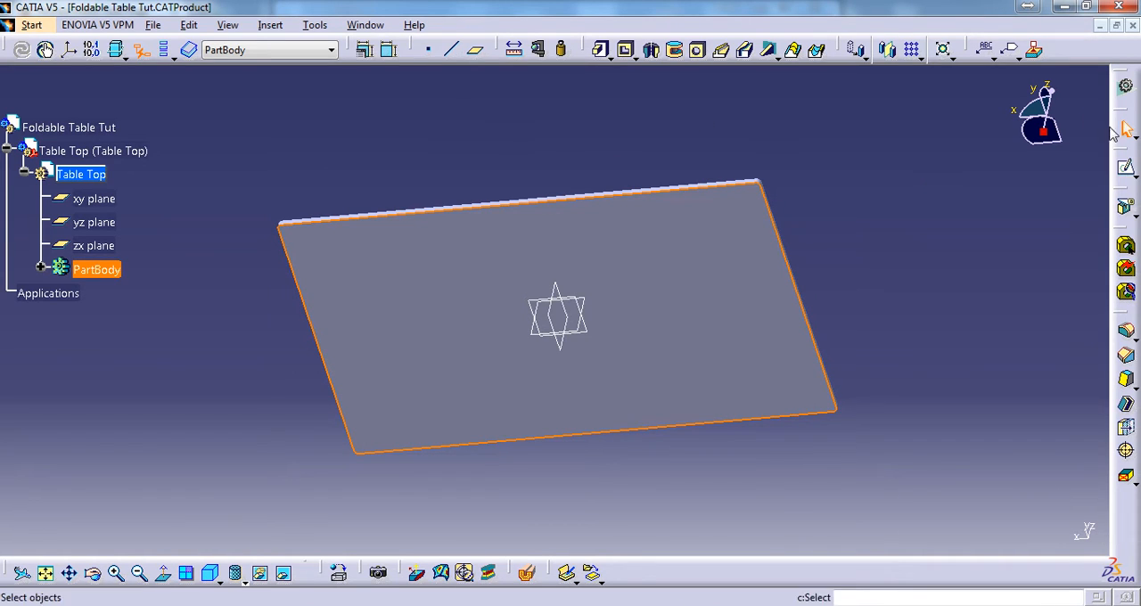
click(1126, 167)
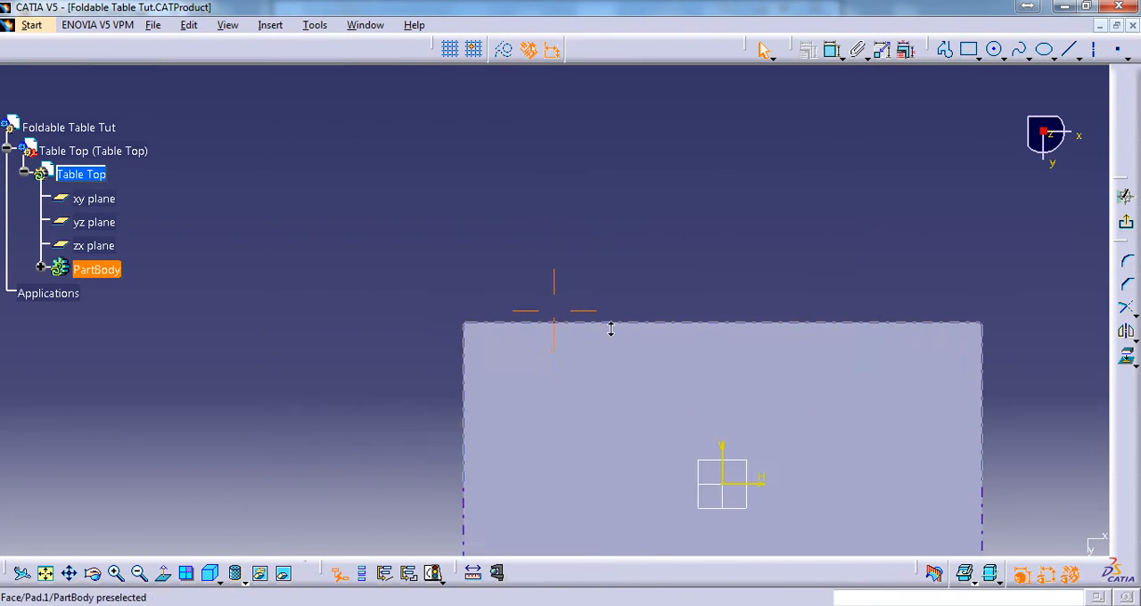
Draw a circle of about 9.2 mm radius near the upper-left corner of the table top's underside
click(994, 53)
click(571, 320)
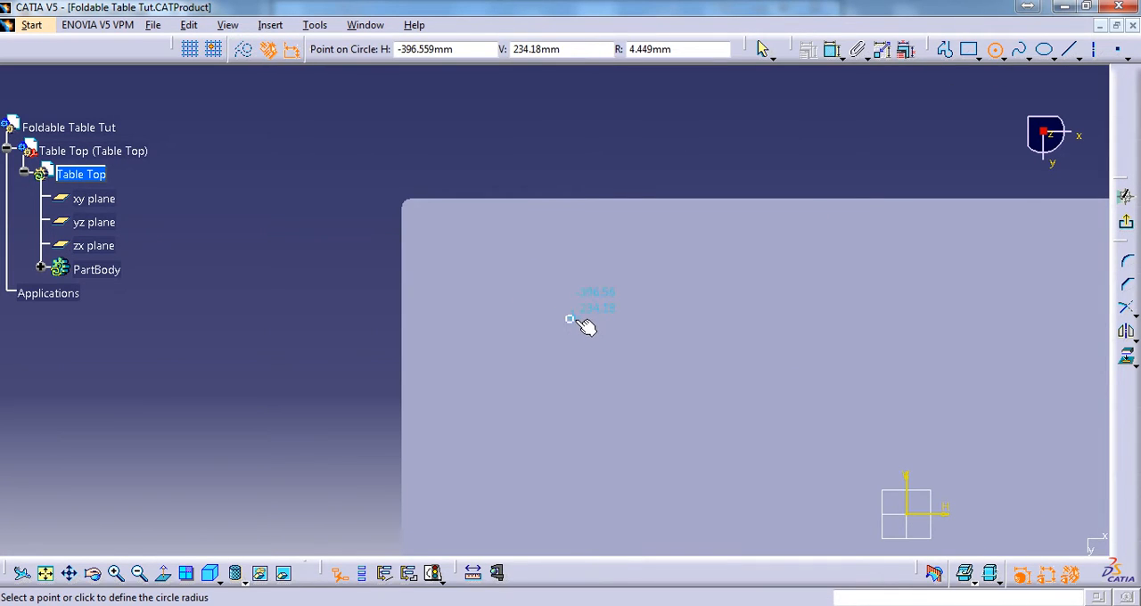
click(585, 326)
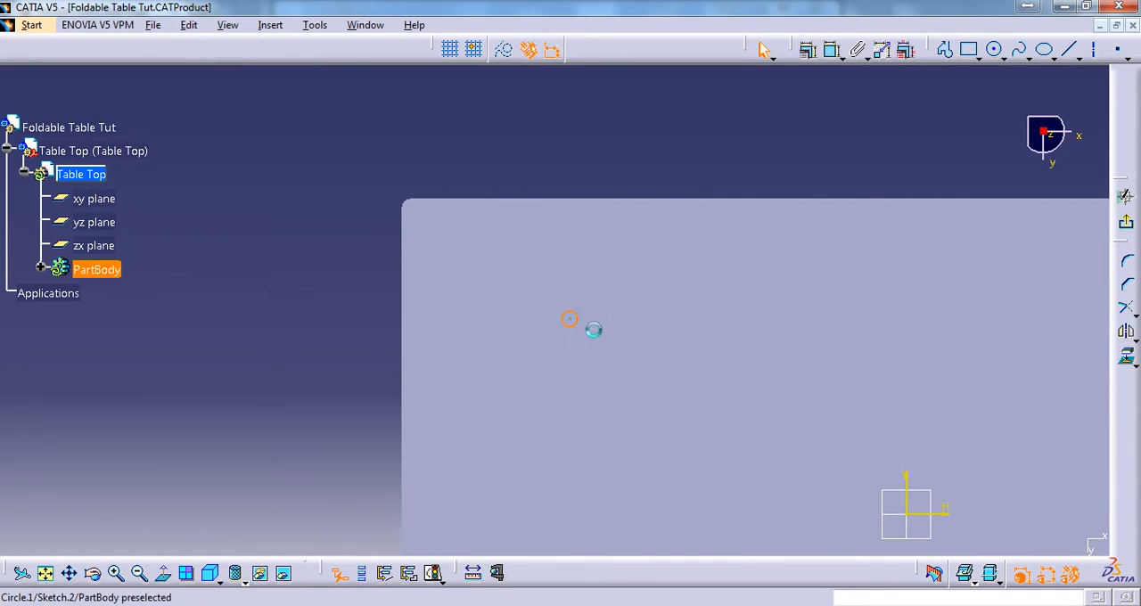
Examine the table top and leg layout in table top.CATDrawing for the positions of the clamps and their holes
click(365, 25)
click(450, 154)
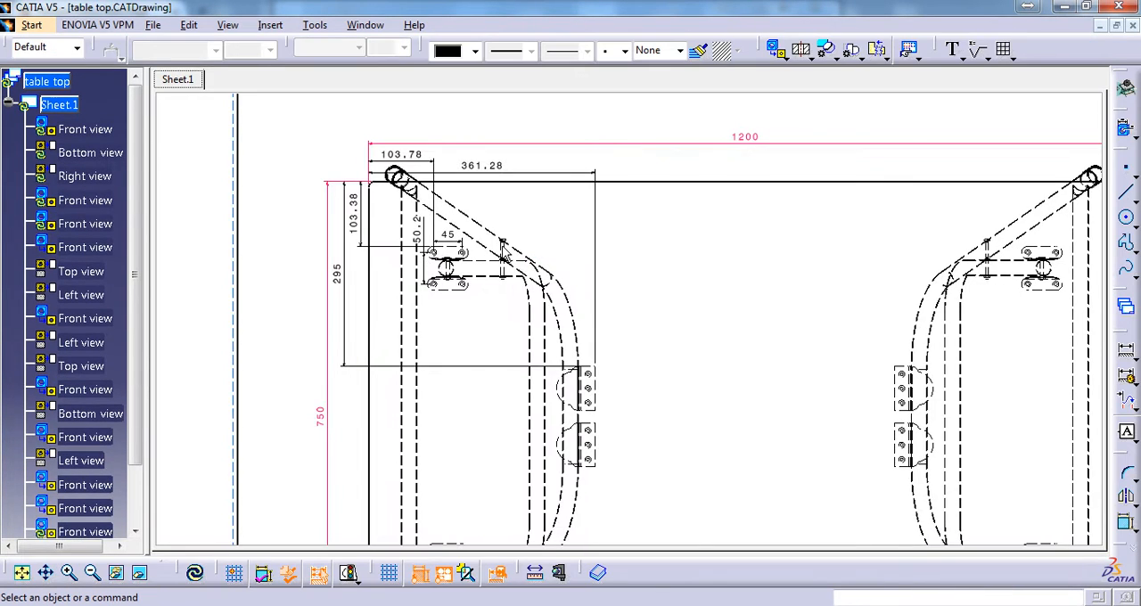
mouse_move(504, 259)
middle_down()
mouse_move(587, 307)
mouse_move(649, 202)
middle_up()
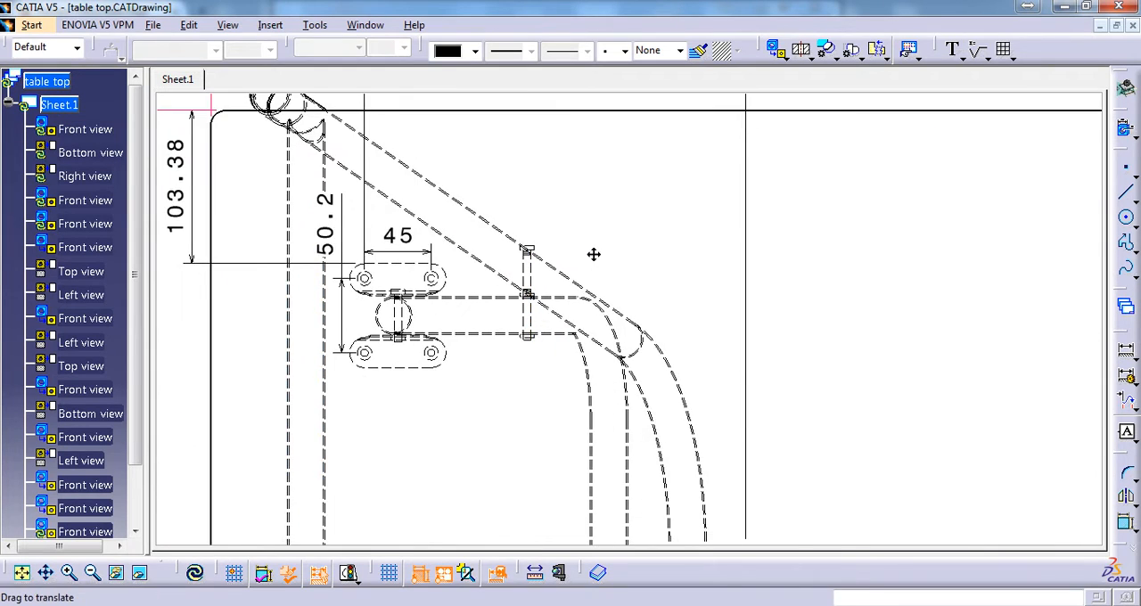
middle_drag(593, 255, 690, 277)
ctrl+middle_drag(651, 329, 664, 467)
middle_drag(698, 315, 639, 142)
middle_drag(677, 344, 676, 447)
ctrl+middle_drag(710, 303, 710, 191)
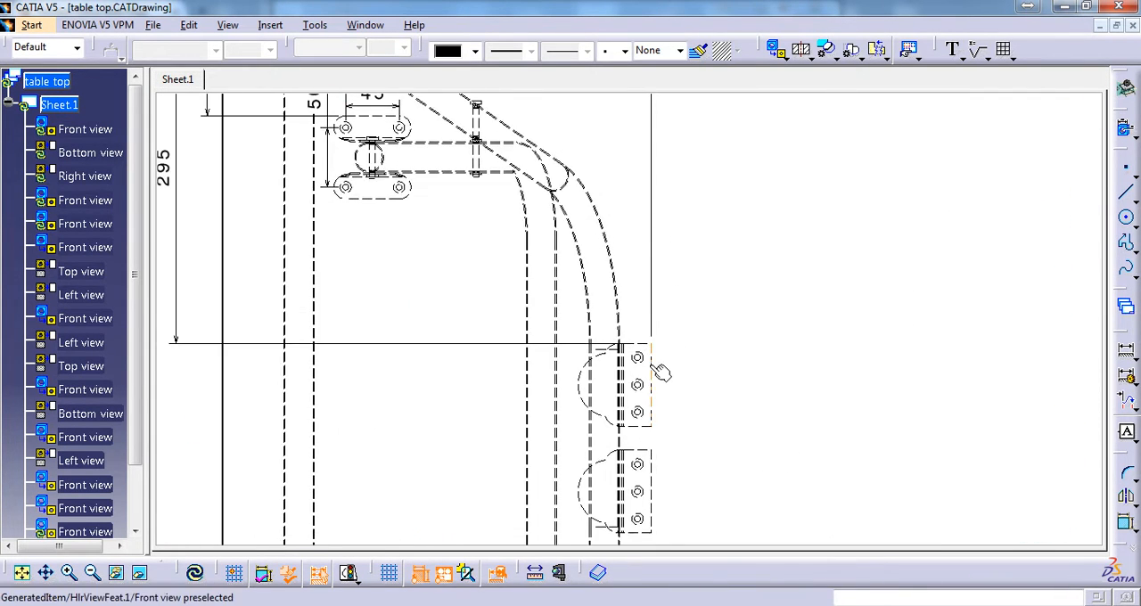
ctrl+middle_drag(754, 372, 756, 461)
middle_drag(820, 380, 339, 357)
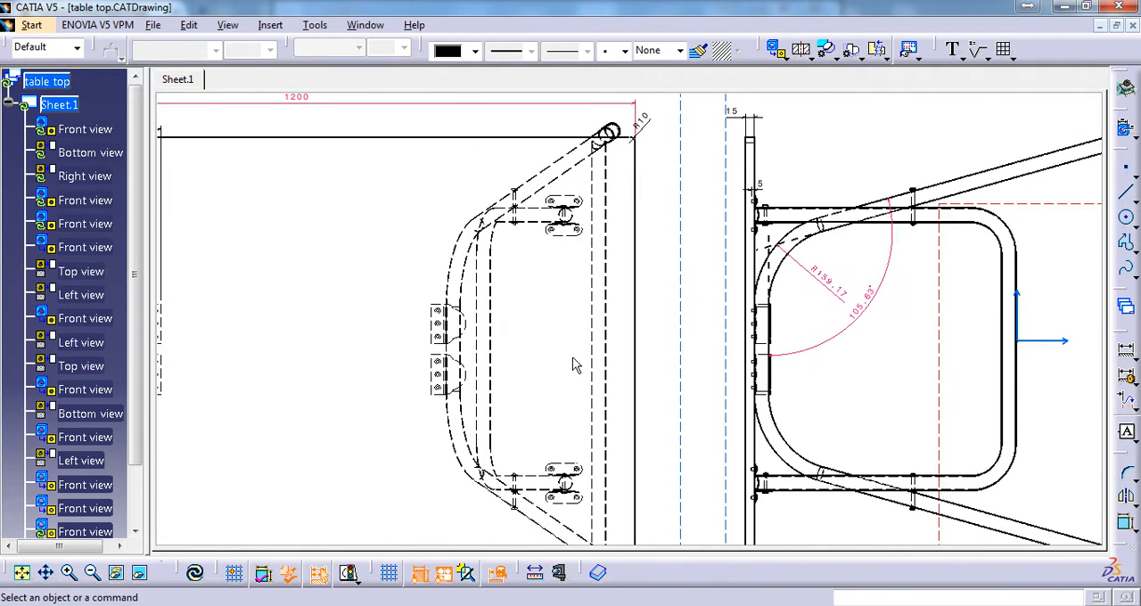
middle_drag(859, 333, 901, 327)
ctrl+middle_drag(901, 327, 901, 354)
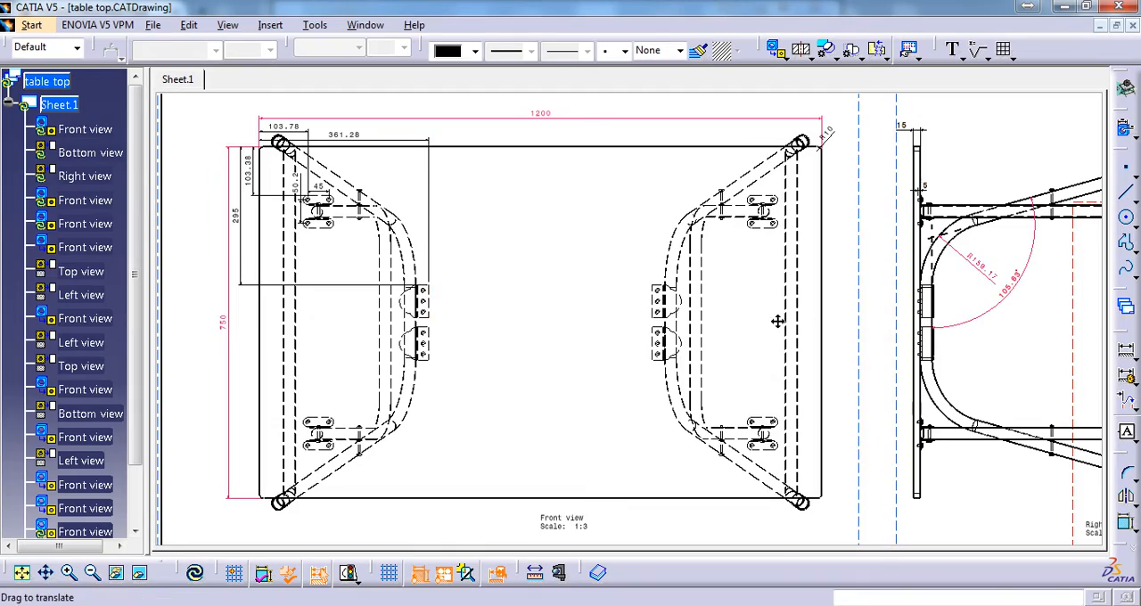
Examine the detail view of the rounded three-hole clamp for its hole radius and spacing
middle_drag(779, 321, 495, 332)
middle_drag(815, 313, 665, 313)
middle_drag(933, 312, 694, 379)
middle_drag(912, 359, 795, 334)
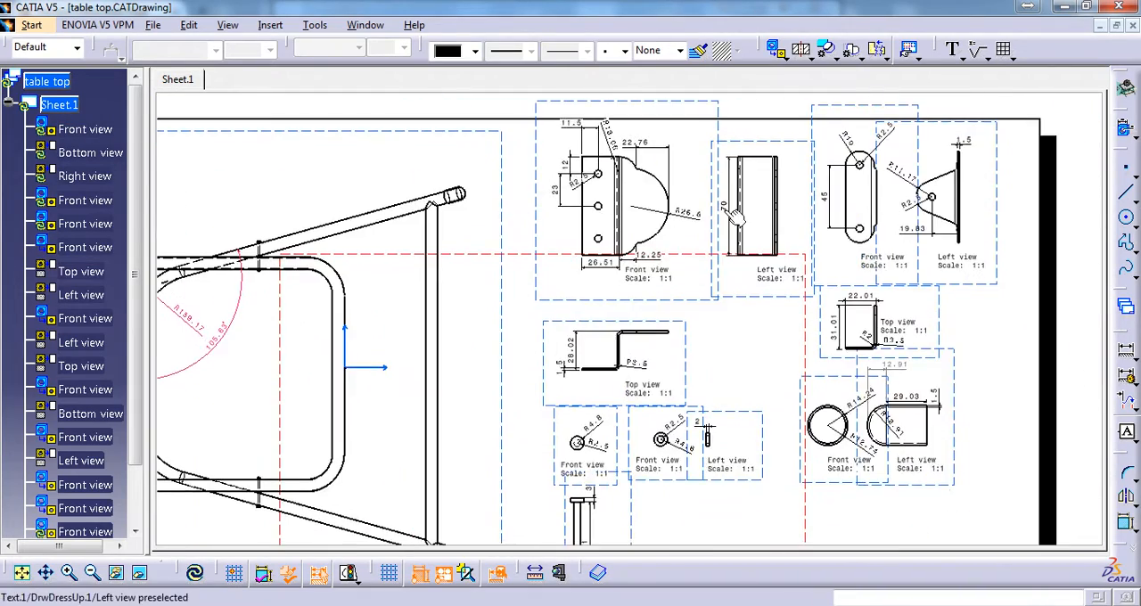
mouse_move(731, 213)
middle_down()
mouse_move(732, 353)
mouse_move(774, 236)
middle_up()
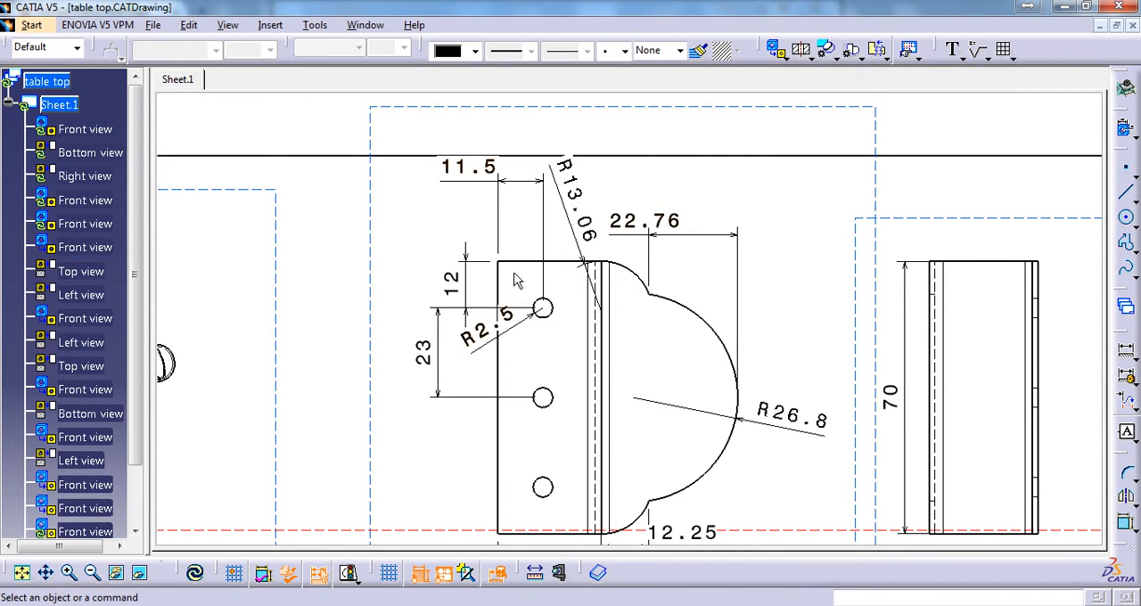
Return to the Foldable Table Tut sketch and dimension the circle with a radius of 2.5 mm
click(366, 25)
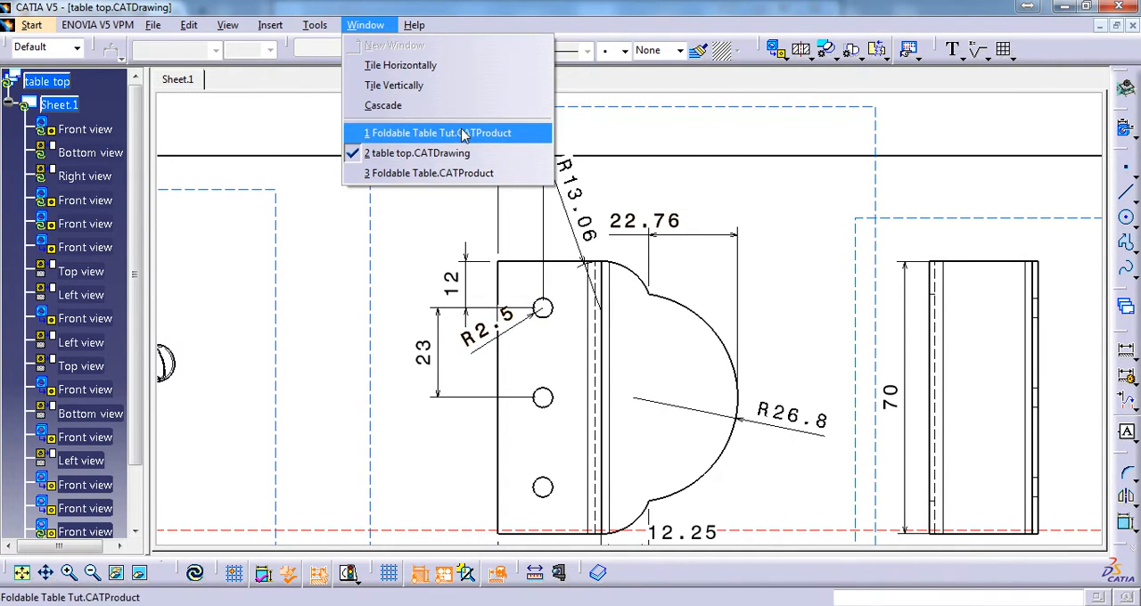
click(423, 133)
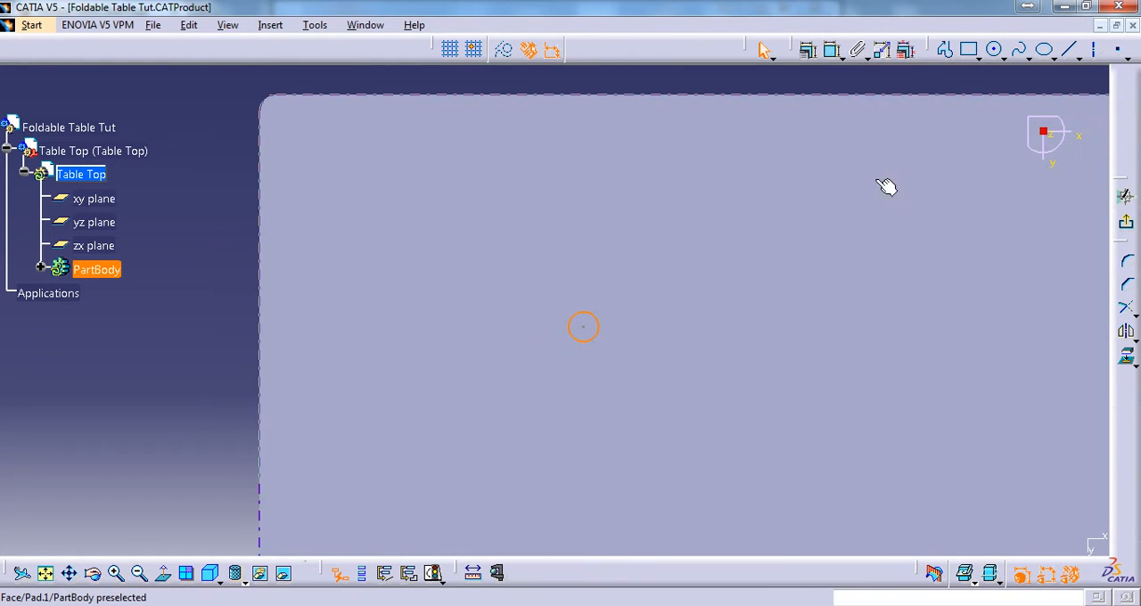
click(831, 50)
click(669, 302)
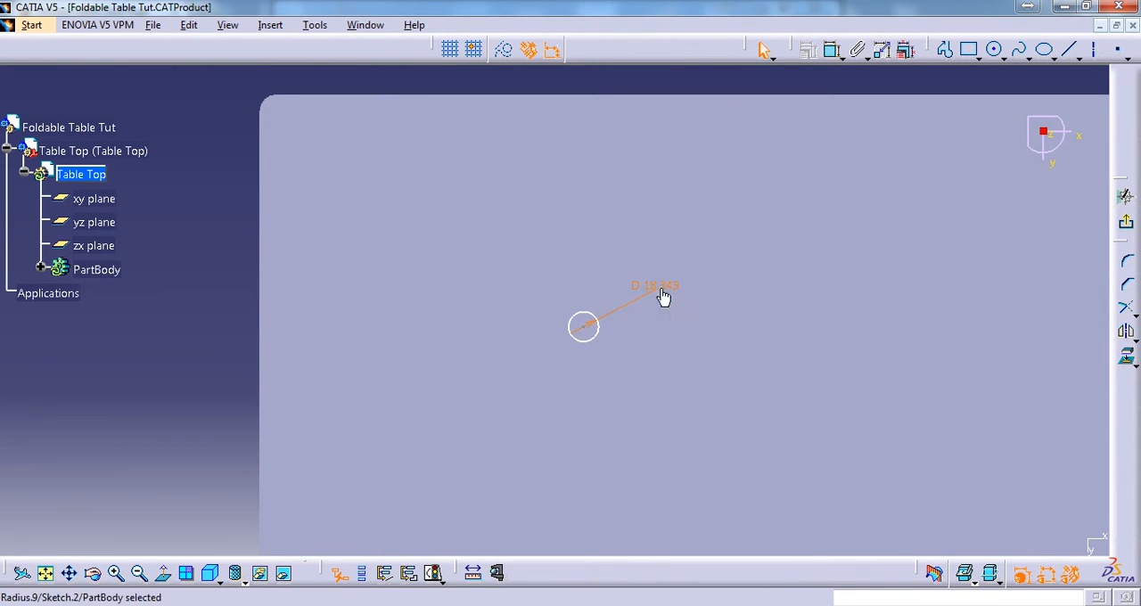
double_click(663, 296)
click(851, 355)
click(829, 372)
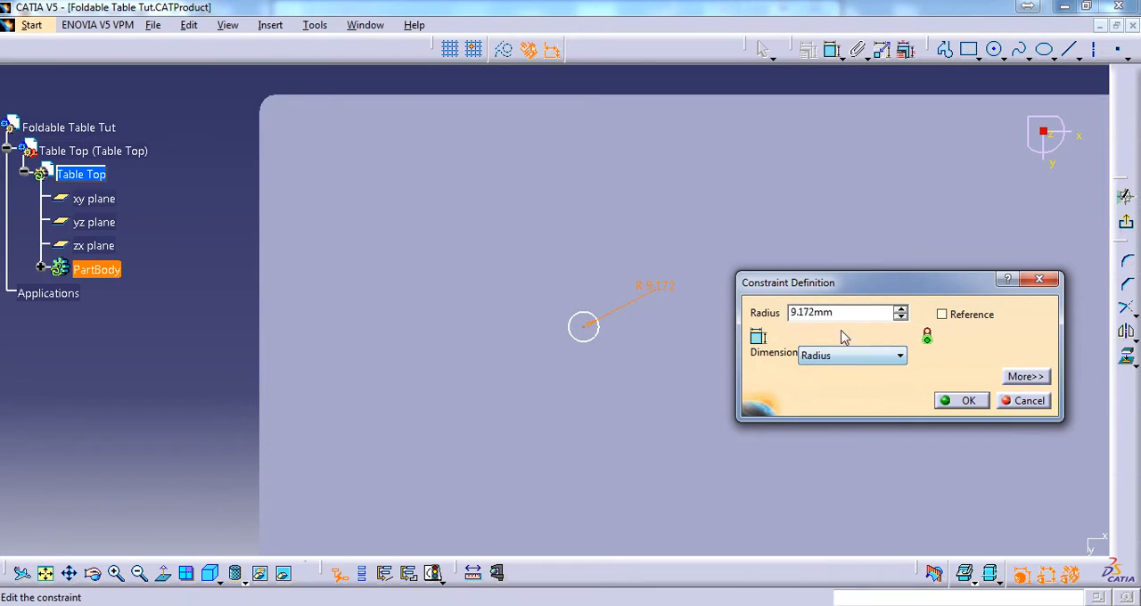
drag(850, 318, 743, 319)
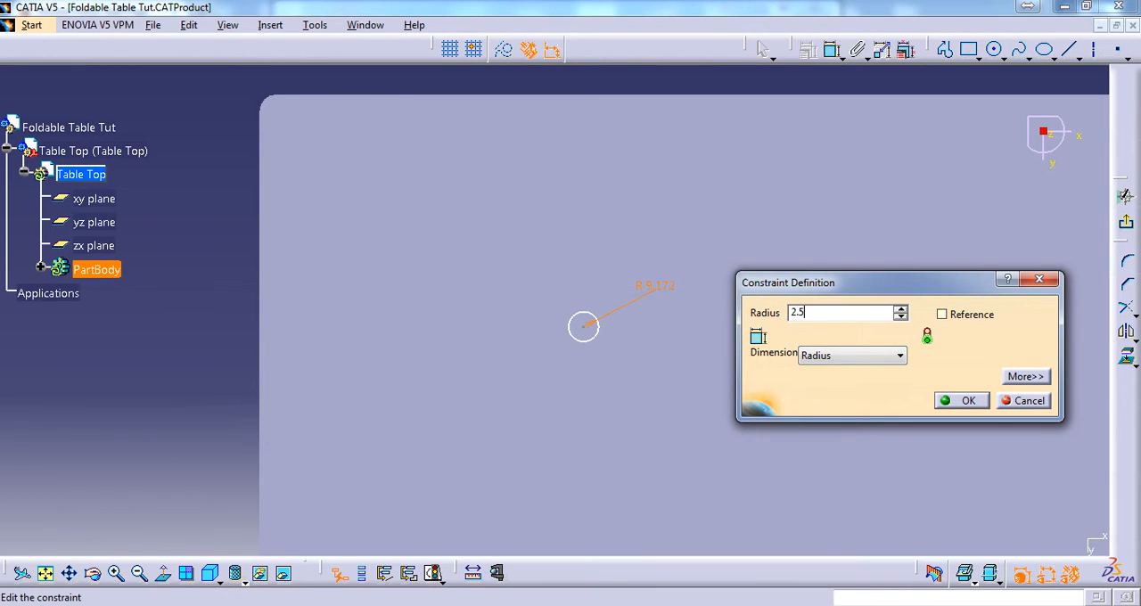
text(2.5)
key(Return)
Examine the three-hole clamp's hole offsets and the clamp's distances from the table edges in table top.CATDrawing
click(370, 26)
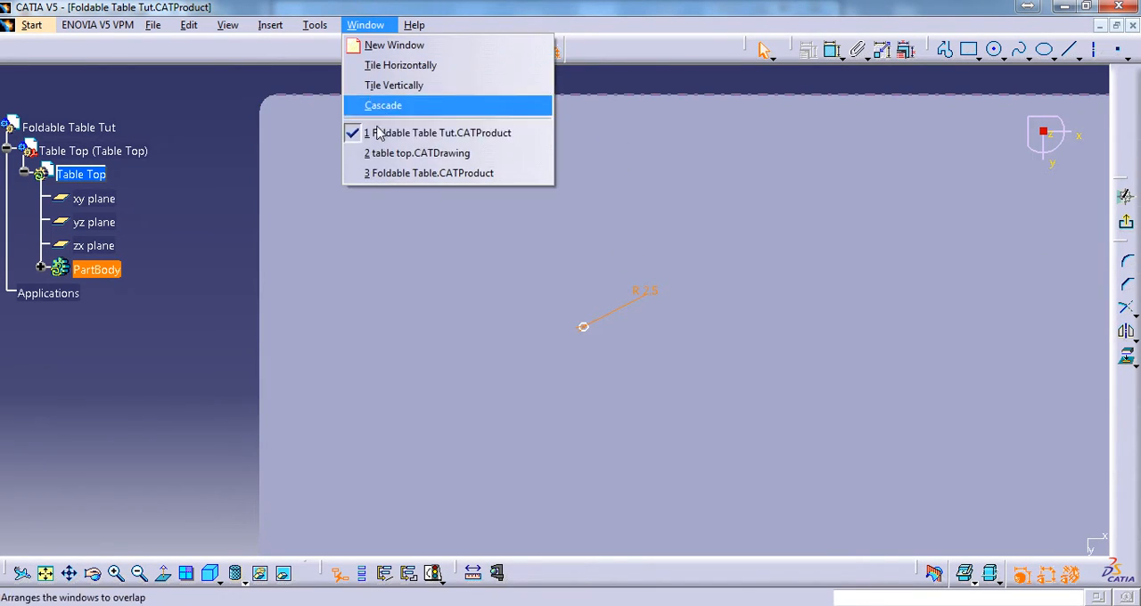
click(415, 151)
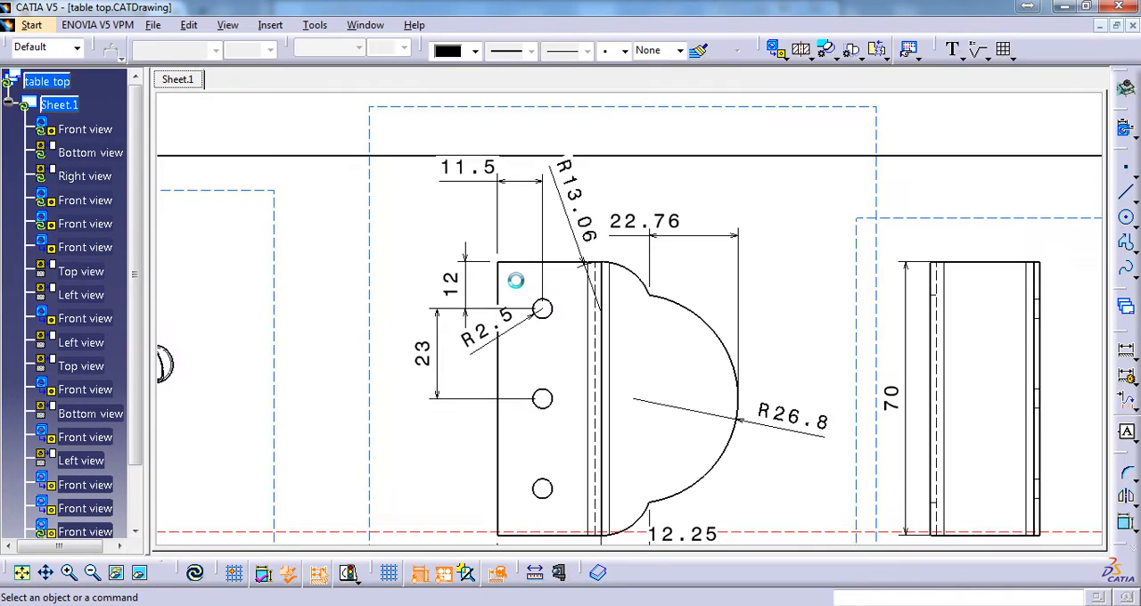
ctrl+middle_drag(548, 279, 545, 257)
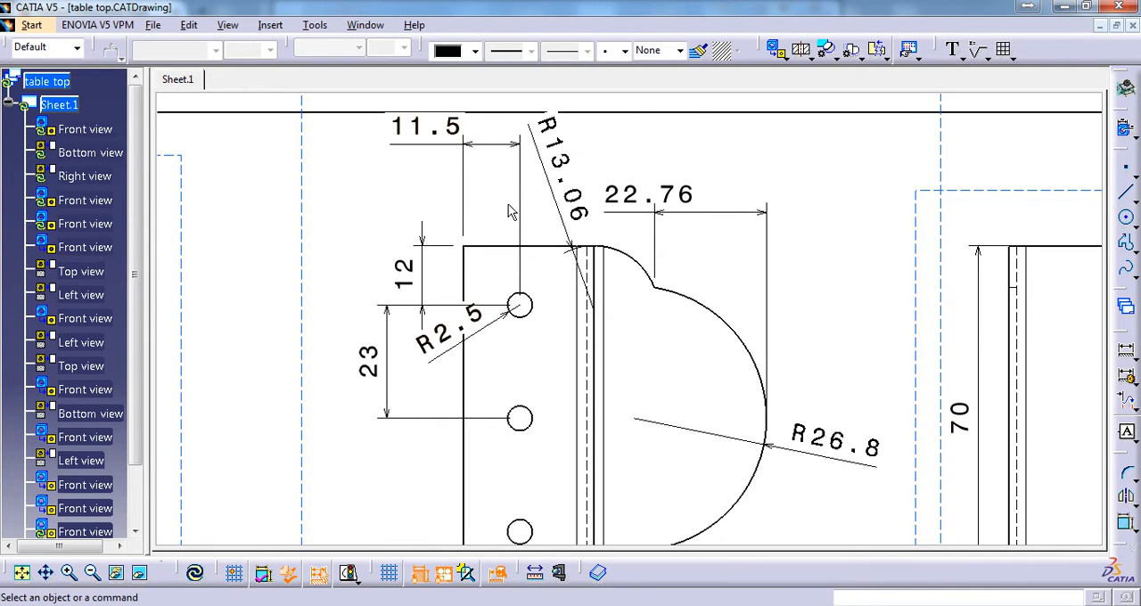
ctrl+middle_drag(515, 205, 510, 362)
middle_drag(410, 348, 850, 316)
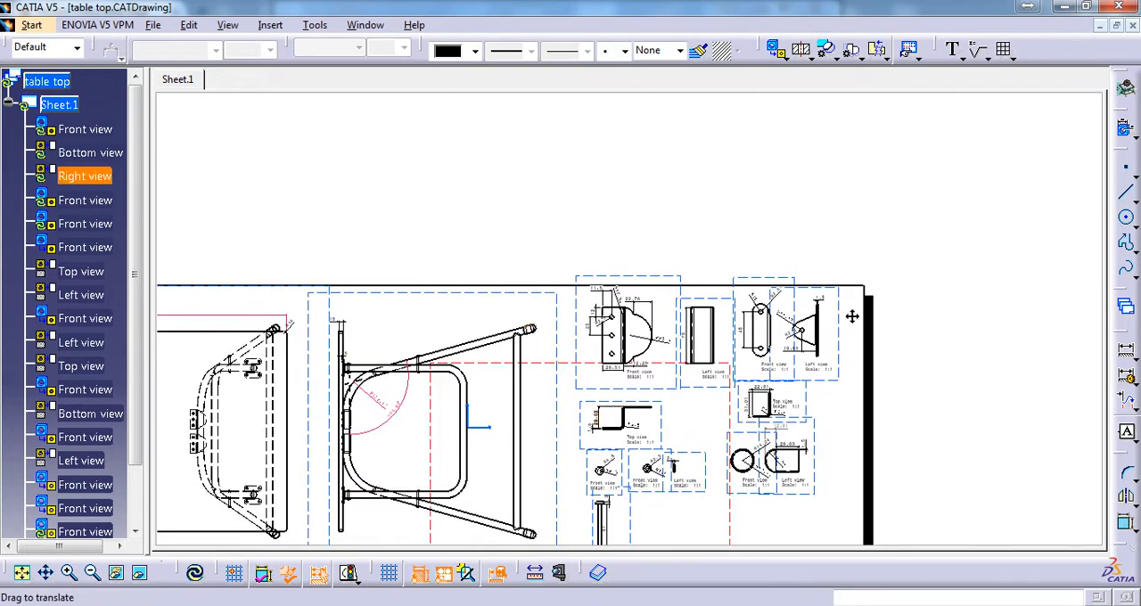
middle_drag(445, 288, 545, 295)
middle_drag(520, 344, 598, 283)
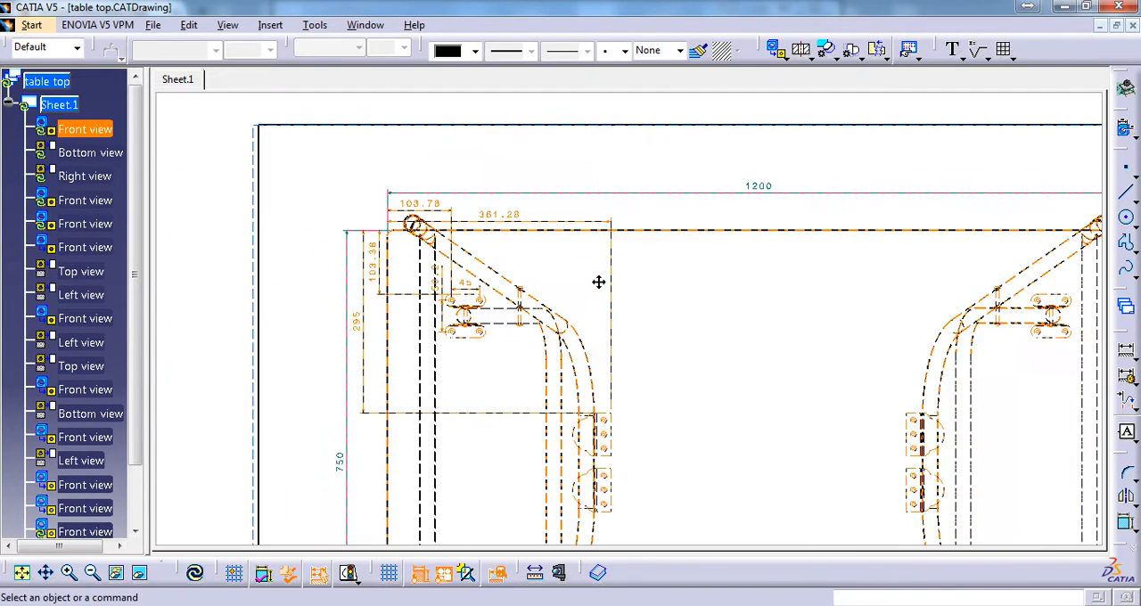
ctrl+middle_drag(582, 397, 535, 363)
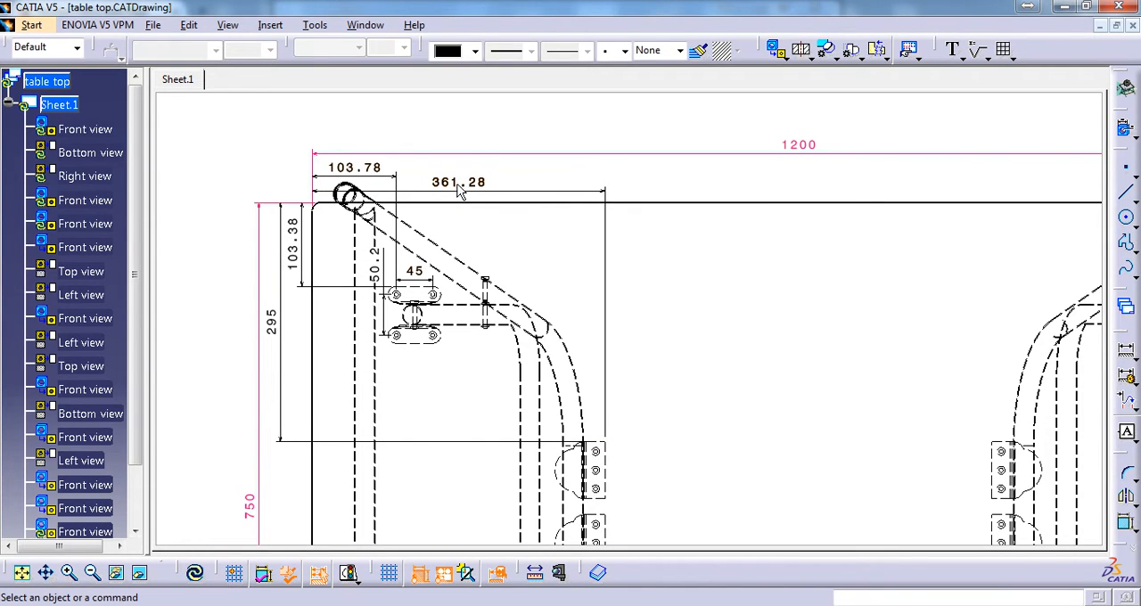
Return to the Foldable Table Tut sketch and constrain the circle's centre 249.78 mm from the table top's left edge
click(364, 25)
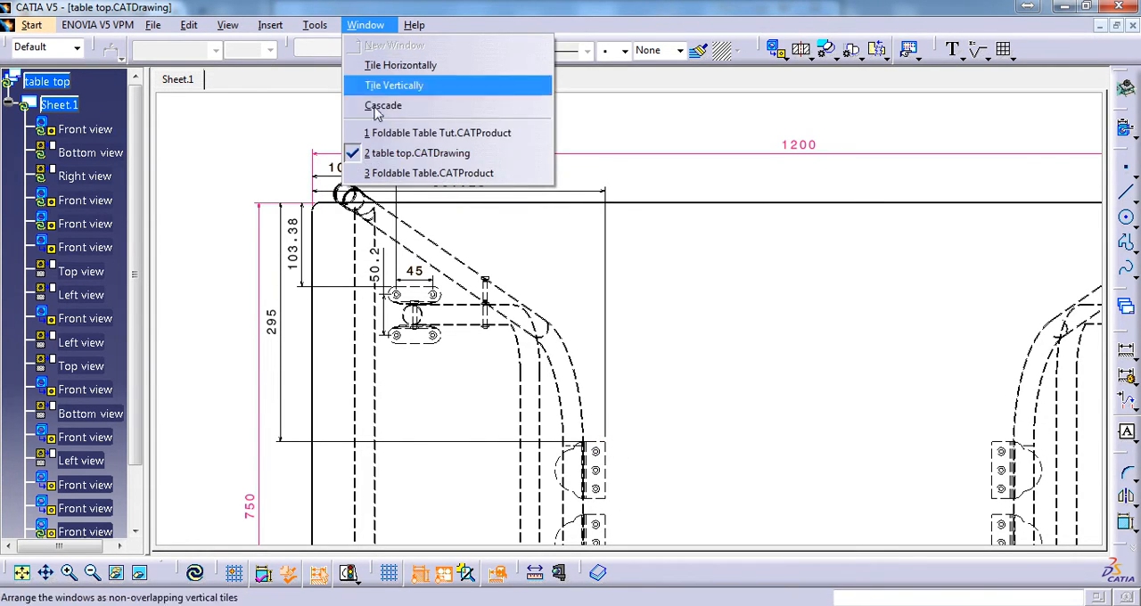
click(448, 133)
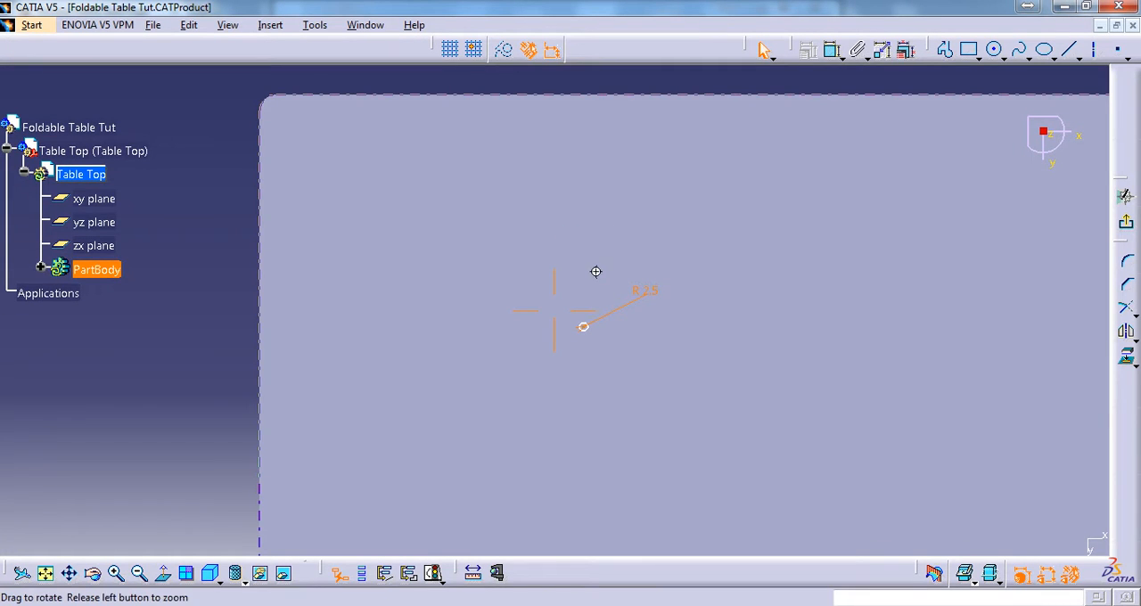
middle_drag(595, 271, 665, 153)
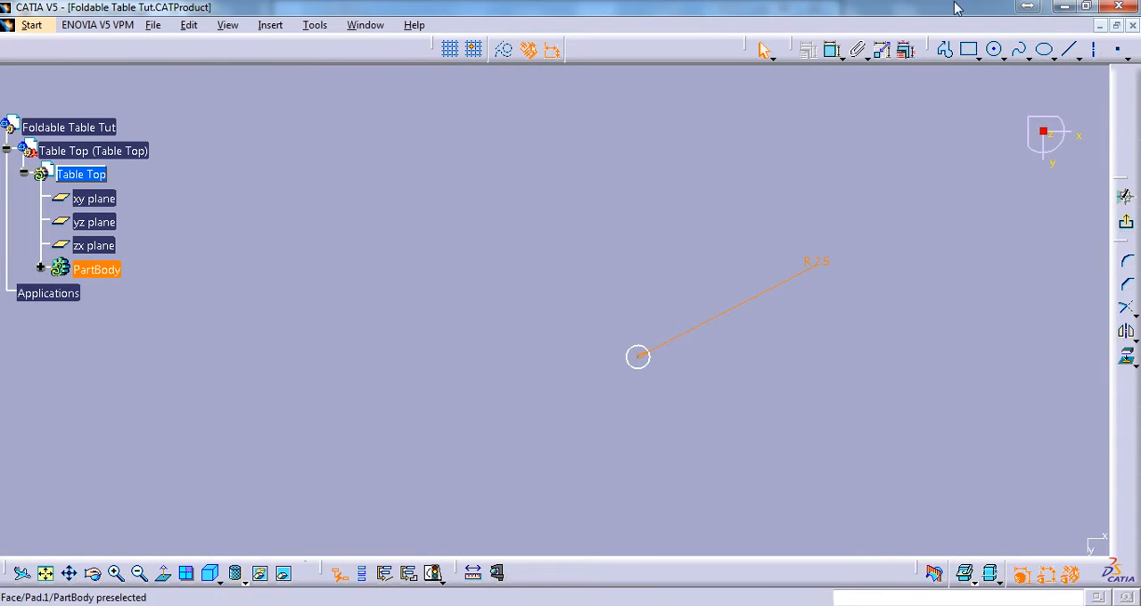
click(831, 49)
click(640, 361)
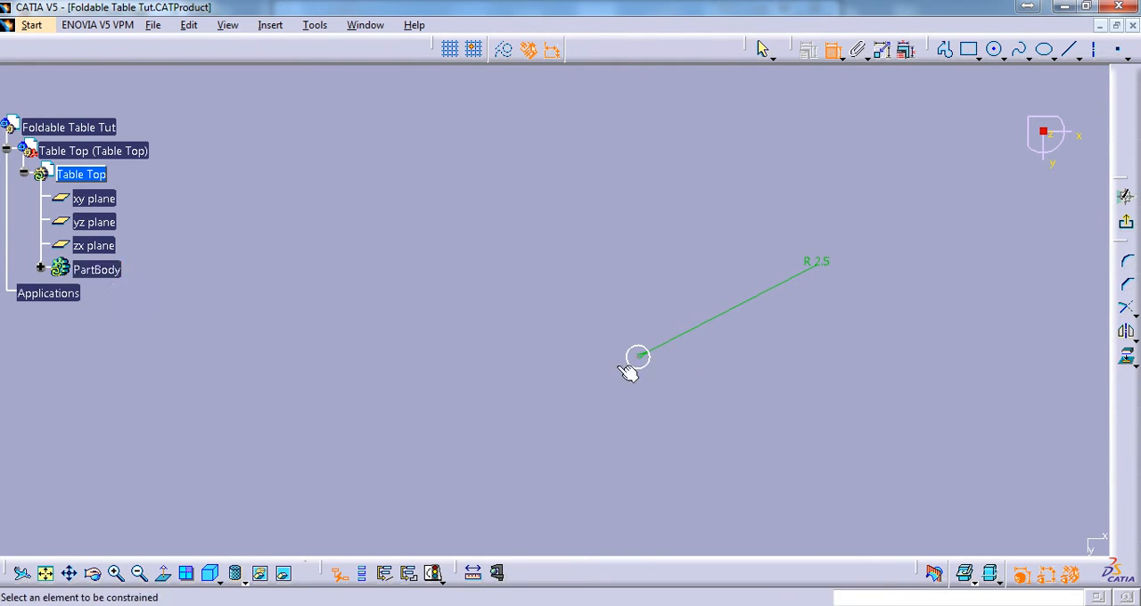
middle_drag(461, 244, 435, 405)
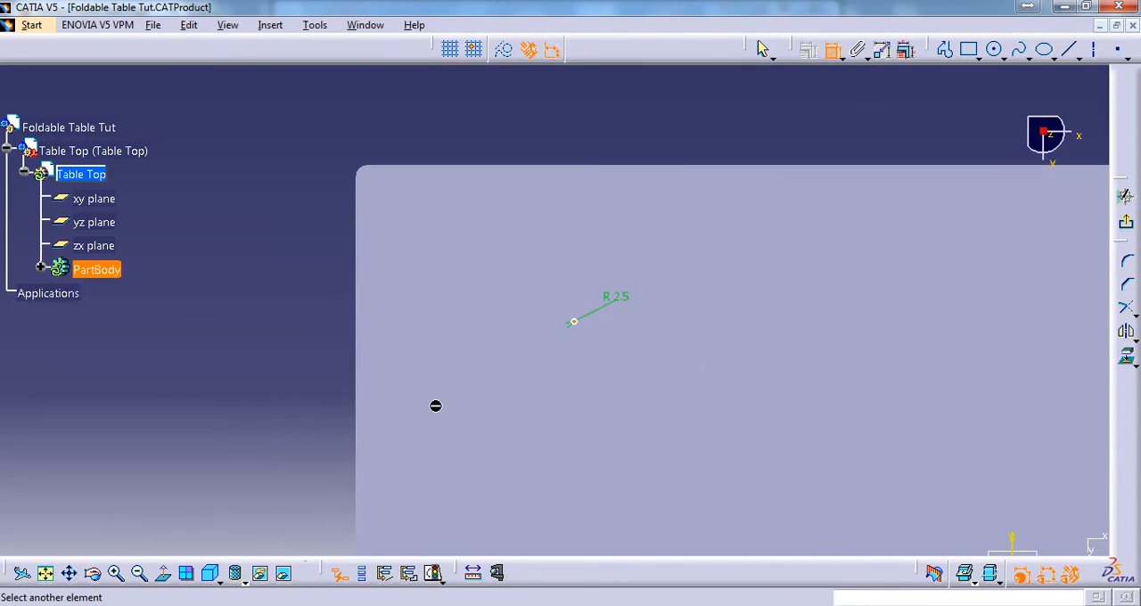
click(365, 283)
double_click(465, 126)
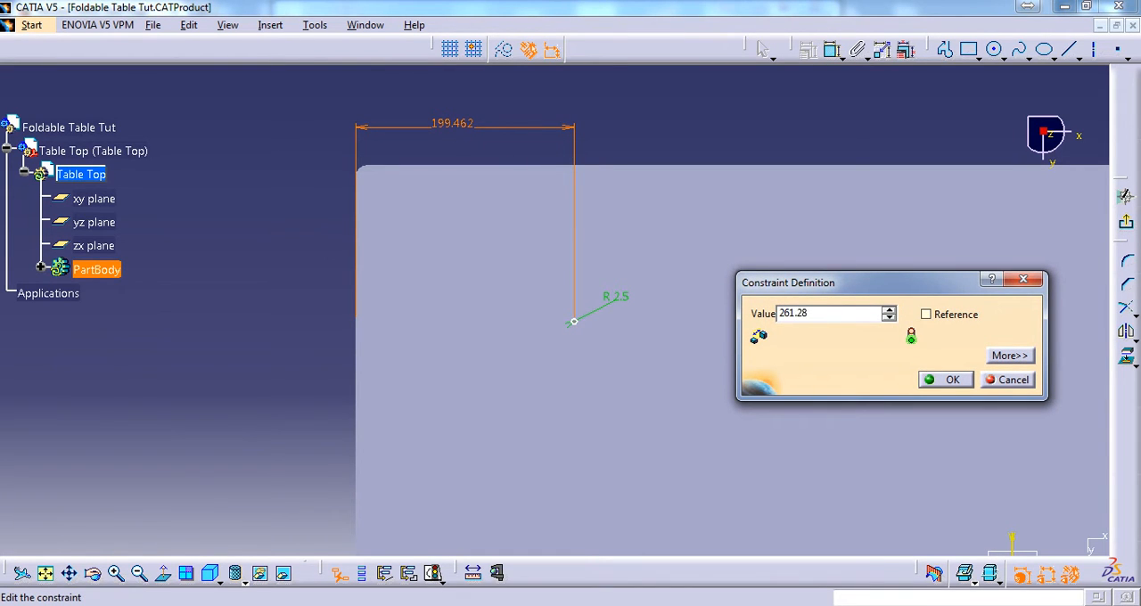
key(Return)
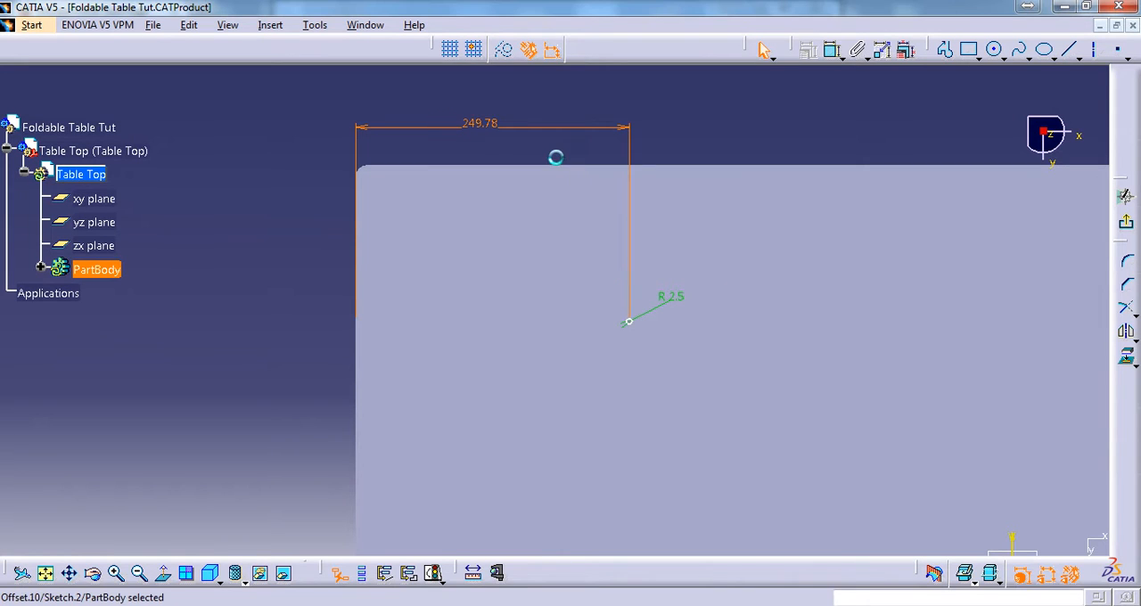
mouse_move(739, 282)
middle_down()
mouse_move(749, 206)
mouse_move(649, 280)
middle_up()
Examine the three-hole clamp's detail view in table top.CATDrawing for the first hole's offsets from the clamp edges
click(366, 25)
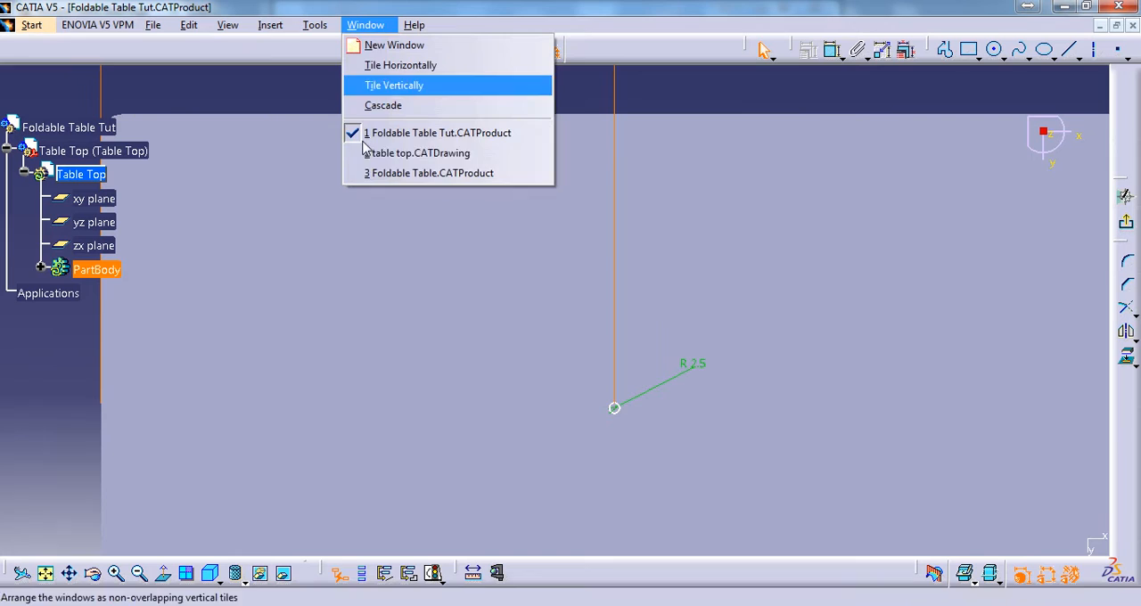
click(421, 158)
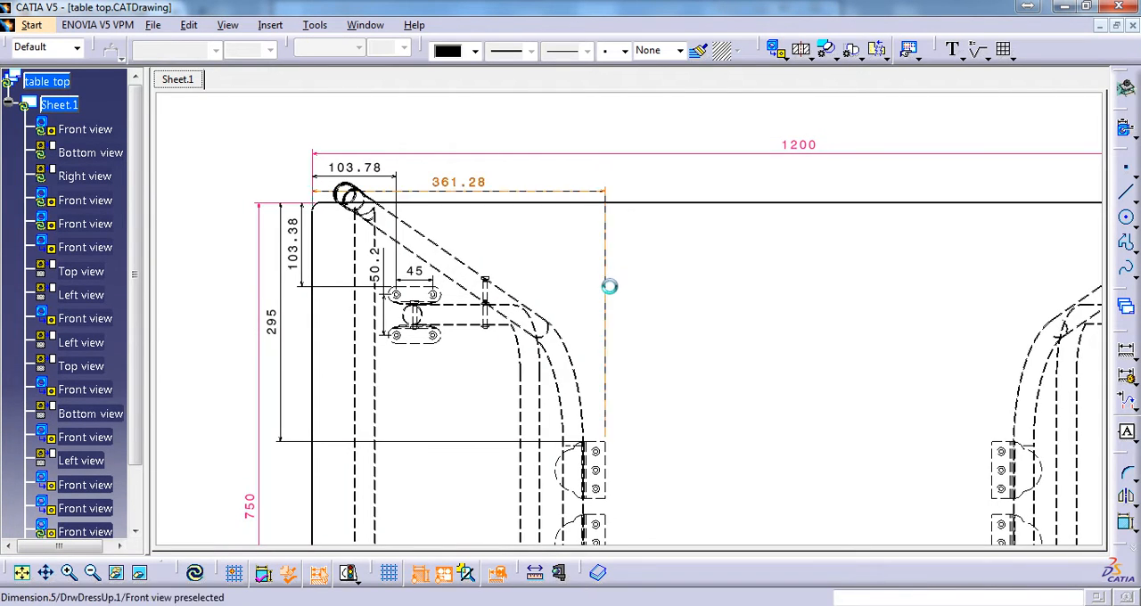
middle_drag(609, 282, 764, 222)
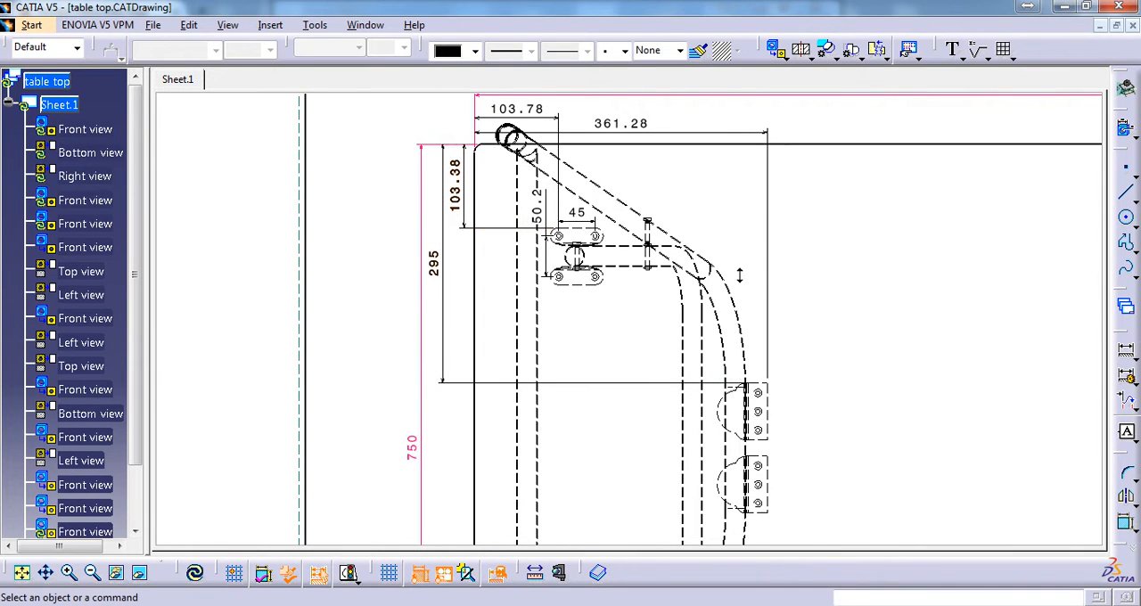
mouse_move(739, 275)
ctrl+middle_down()
mouse_move(804, 312)
mouse_move(303, 226)
ctrl+middle_up()
middle_drag(761, 321, 598, 353)
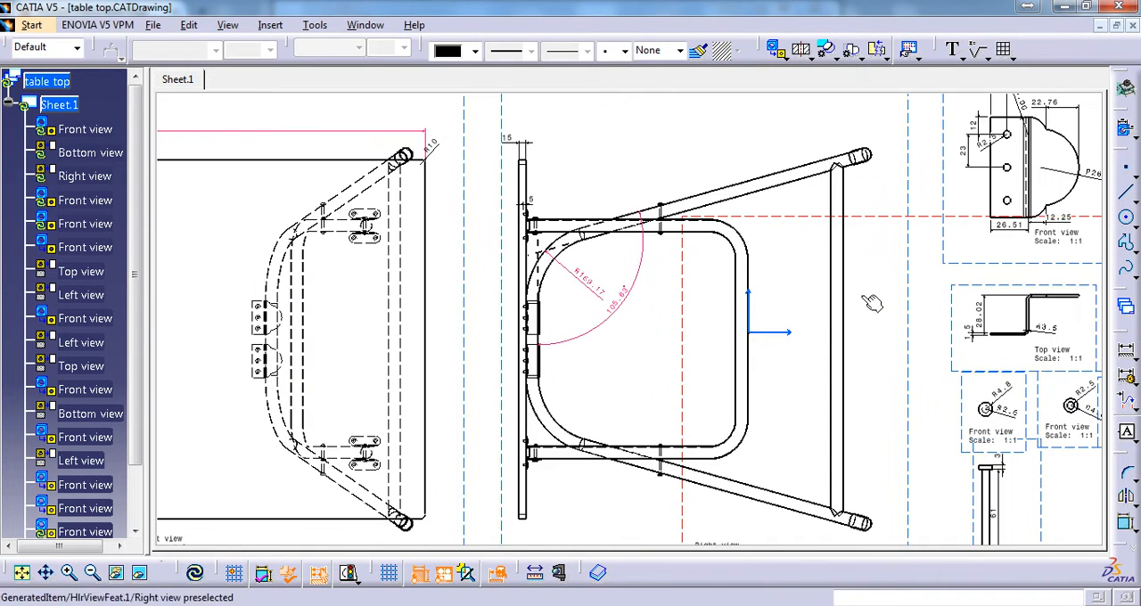
middle_drag(878, 303, 509, 319)
middle_drag(645, 270, 665, 448)
ctrl+middle_drag(920, 496, 727, 253)
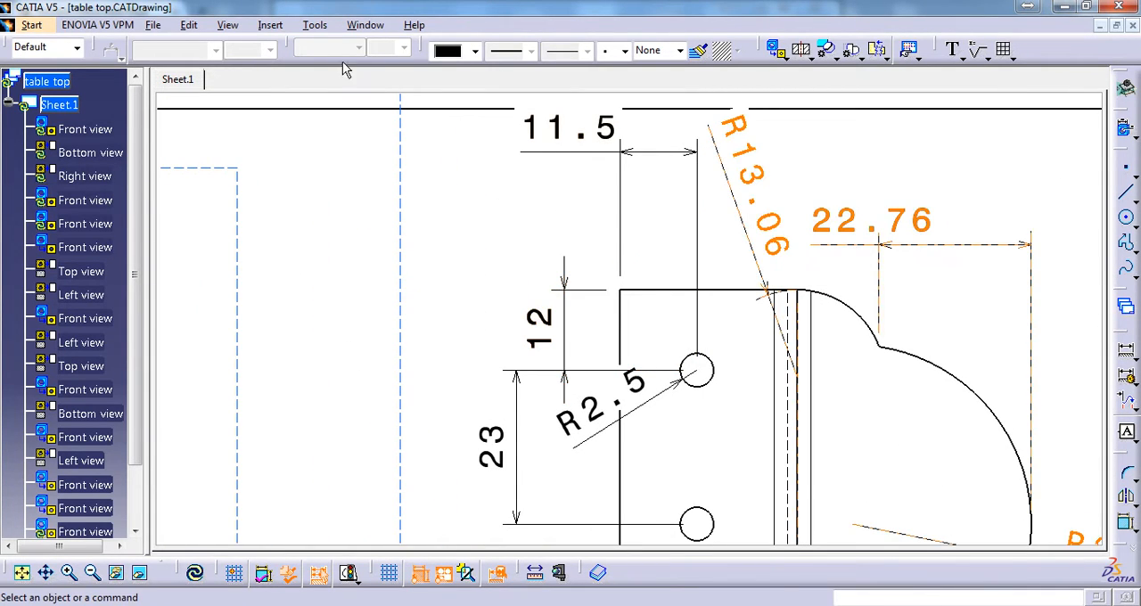
Return to the Foldable Table Tut sketch and constrain the circle's centre 295+12 mm from the table top's upper edge
click(365, 25)
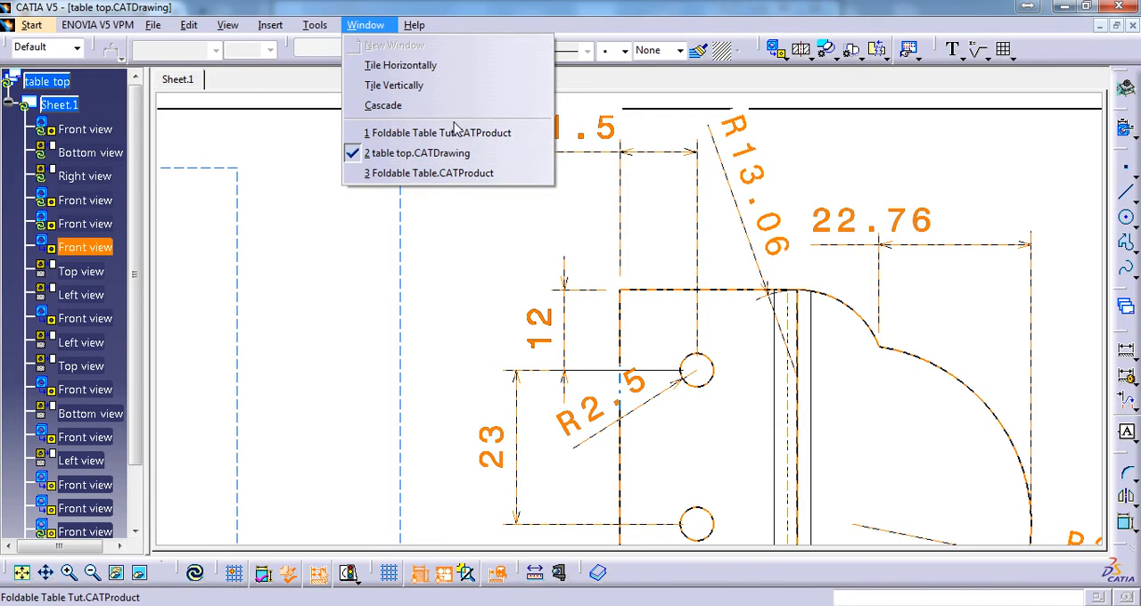
click(450, 133)
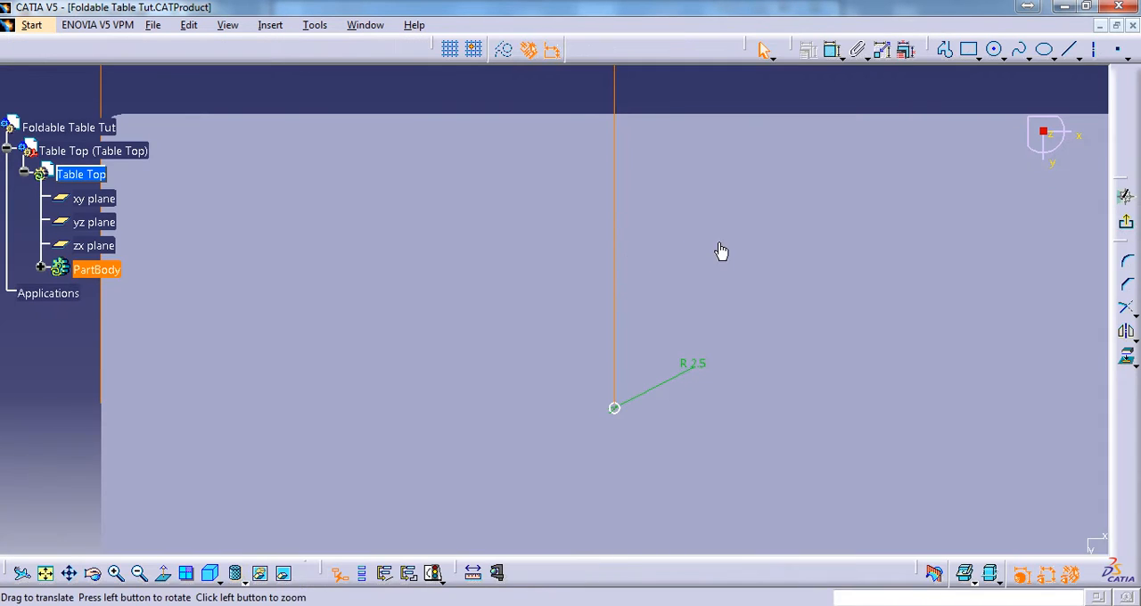
click(832, 52)
click(681, 233)
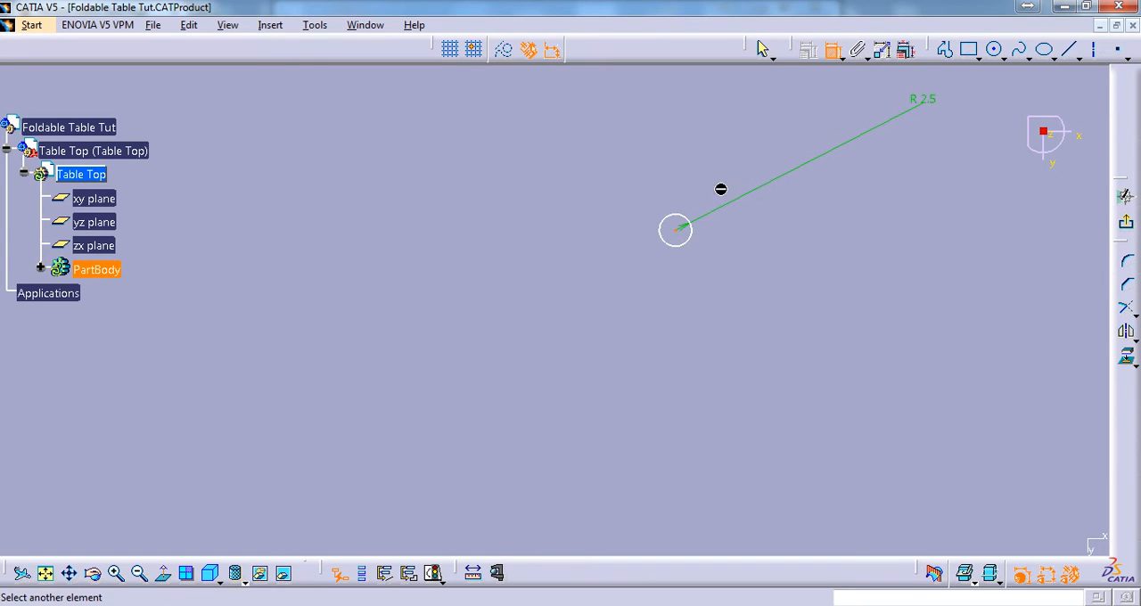
ctrl+middle_drag(730, 252, 634, 308)
middle_drag(491, 166, 685, 347)
click(588, 264)
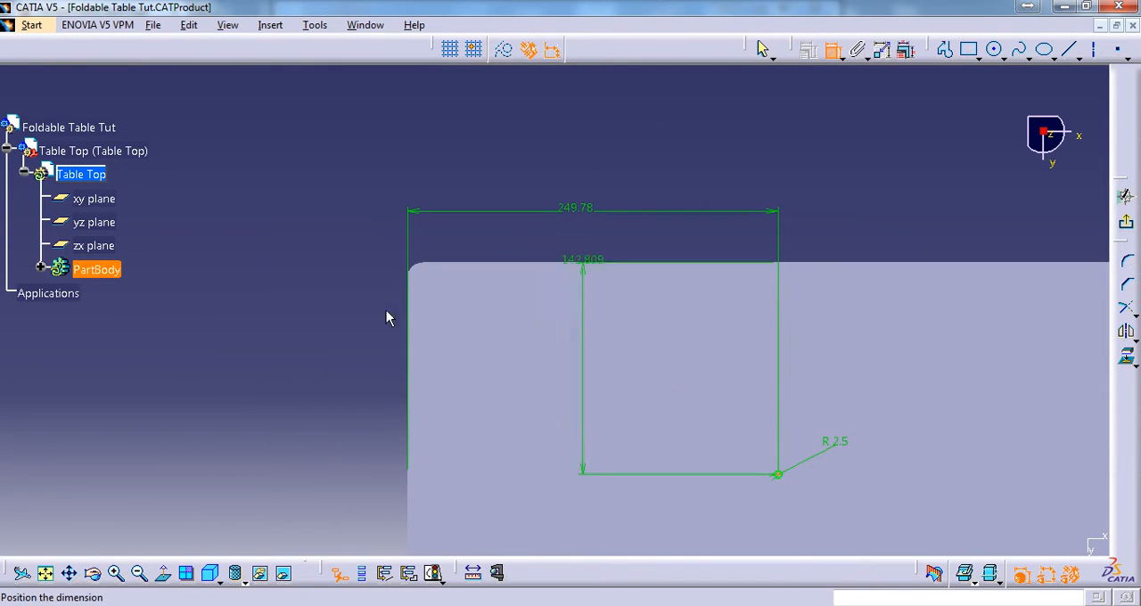
double_click(388, 321)
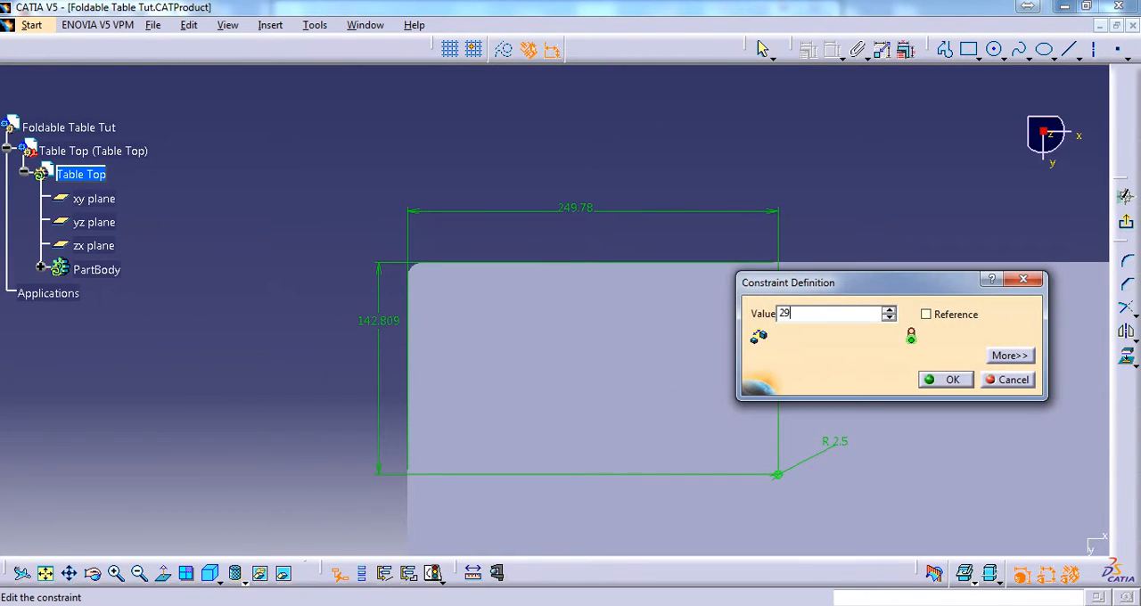
text(295+12)
key(Return)
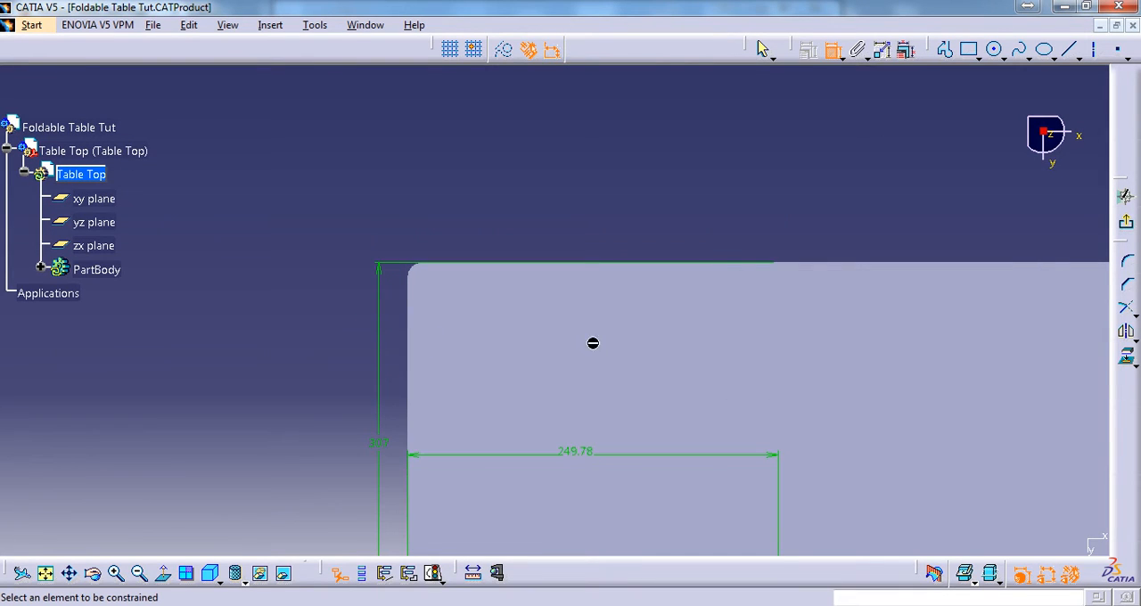
Examine the spacing between the three clamp holes in the detail view of table top.CATDrawing
middle_drag(733, 412, 603, 179)
mouse_move(624, 309)
middle_down()
mouse_move(627, 196)
mouse_move(637, 267)
mouse_move(680, 198)
mouse_move(705, 217)
mouse_move(657, 298)
middle_up()
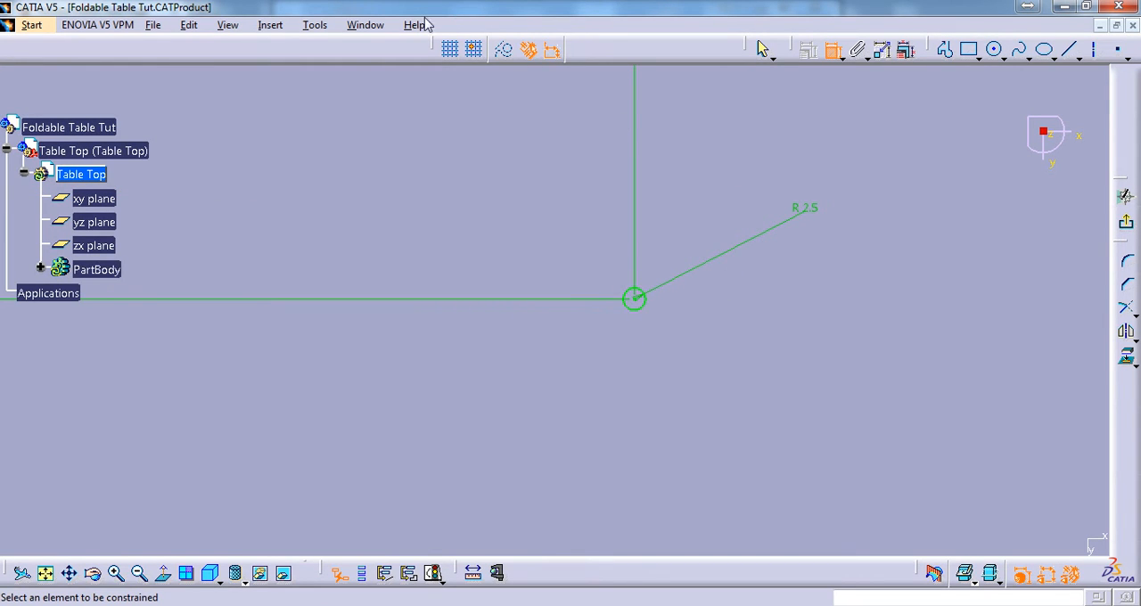
click(365, 25)
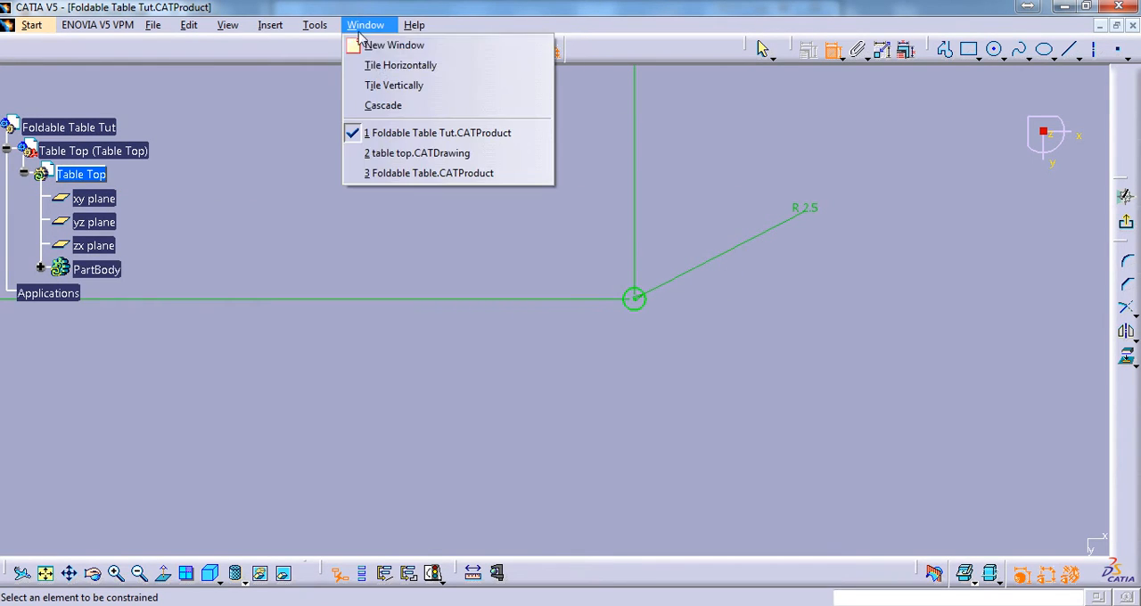
click(439, 156)
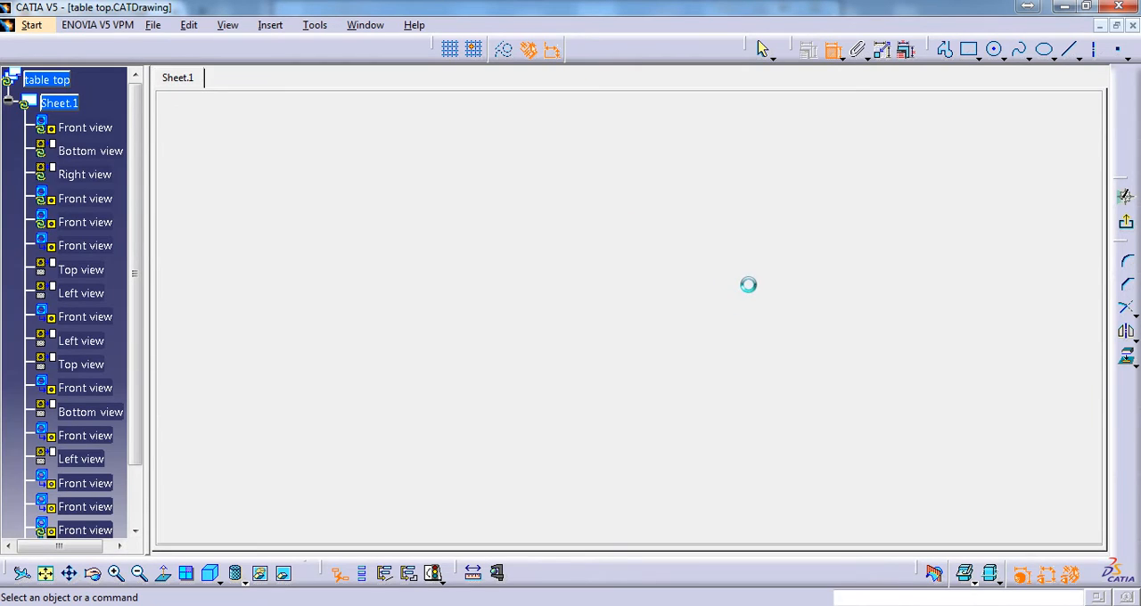
middle_drag(751, 199, 701, 20)
middle_drag(728, 301, 726, 252)
ctrl+middle_drag(746, 323, 741, 348)
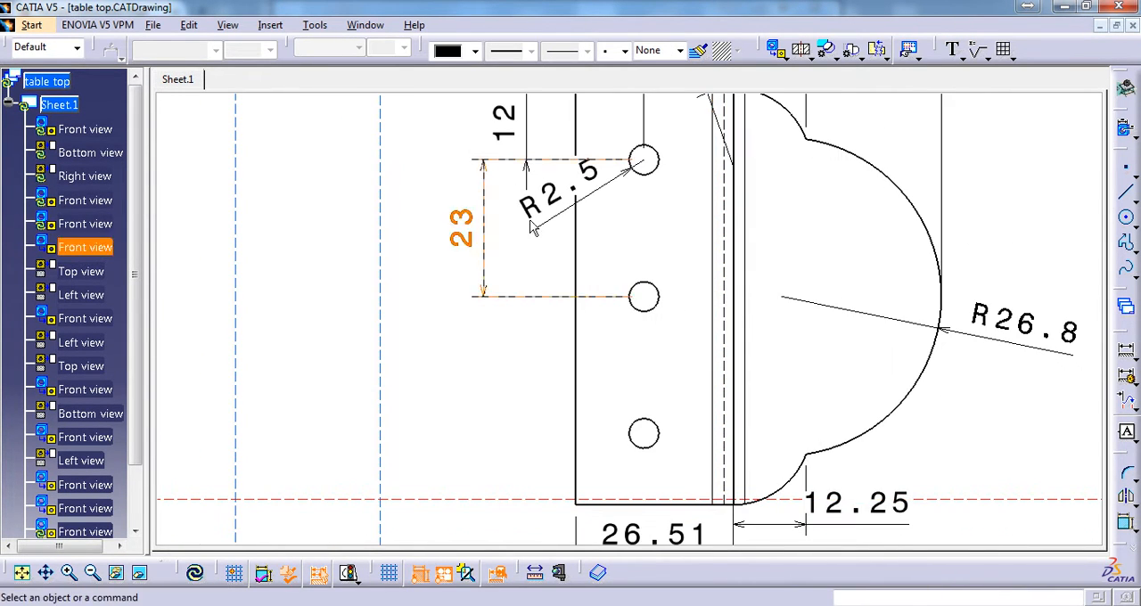
click(365, 25)
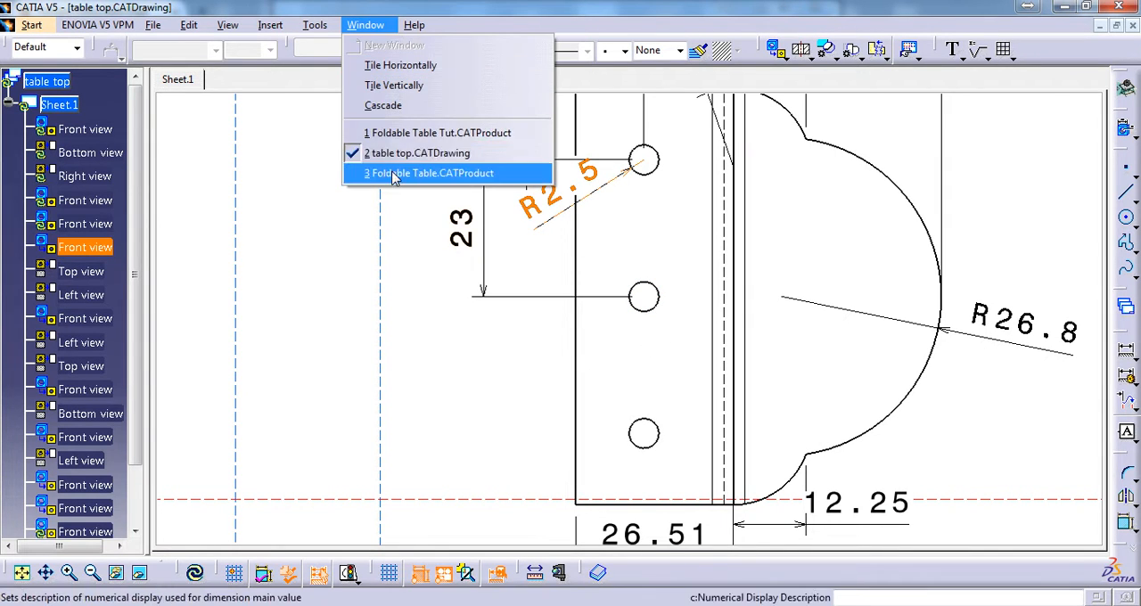
click(427, 133)
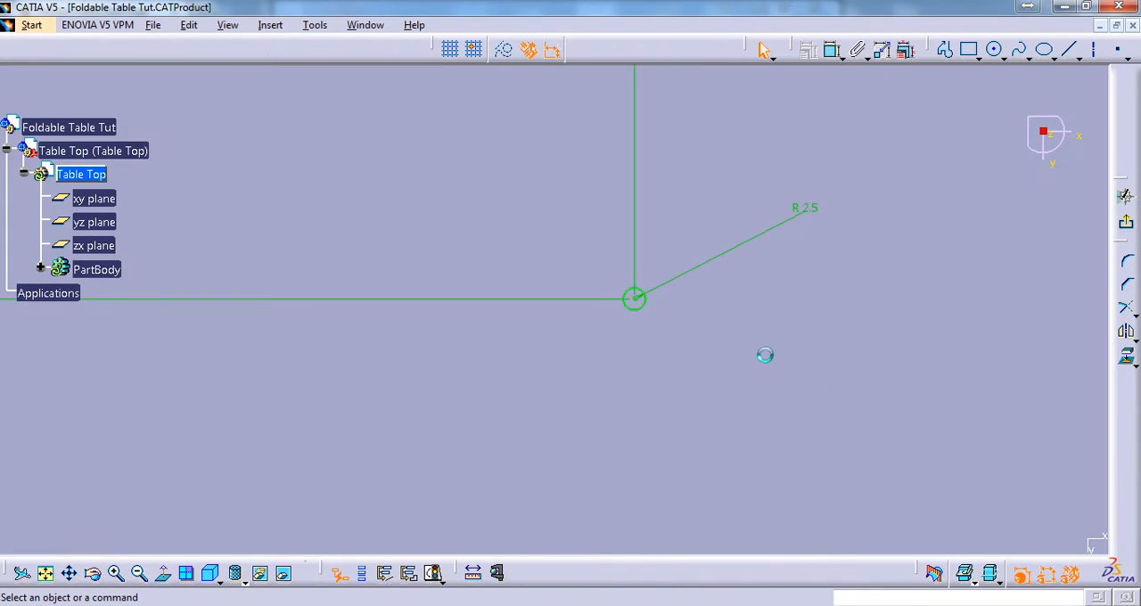
ctrl+middle_drag(801, 342, 825, 307)
click(356, 25)
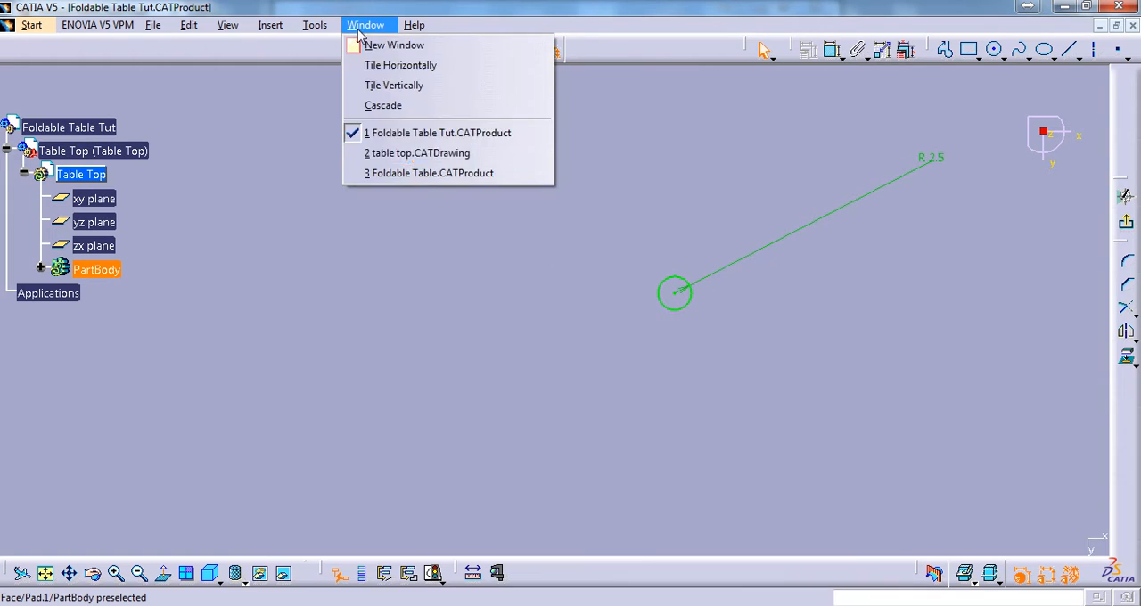
click(437, 151)
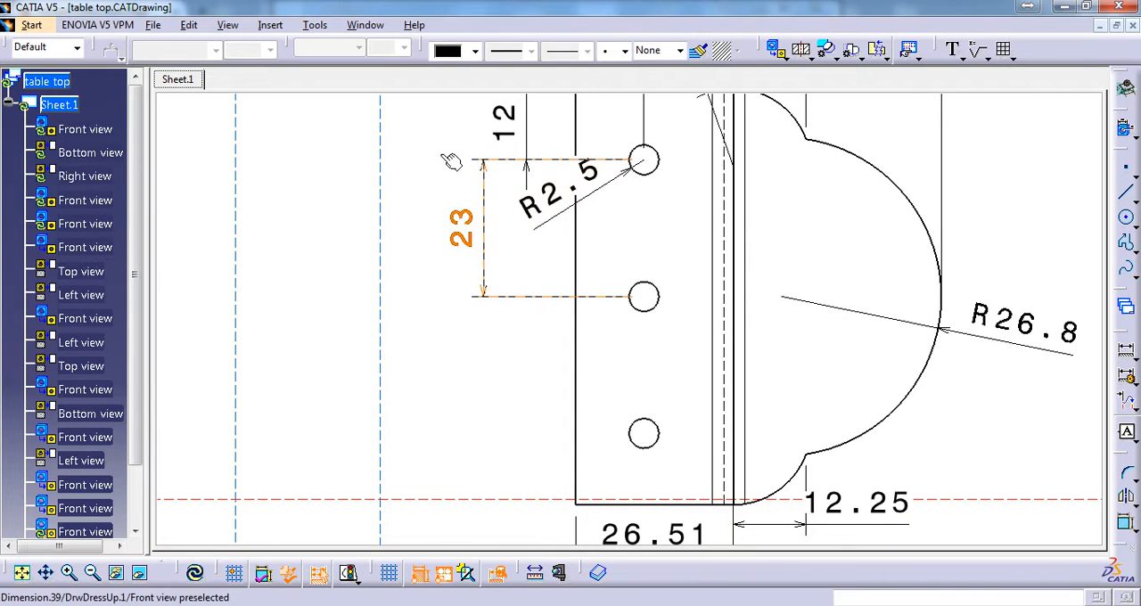
Return to the Foldable Table Tut sketch and translate the clamp hole circle straight down, duplicating it with 2 instances at 23 mm spacing
click(366, 25)
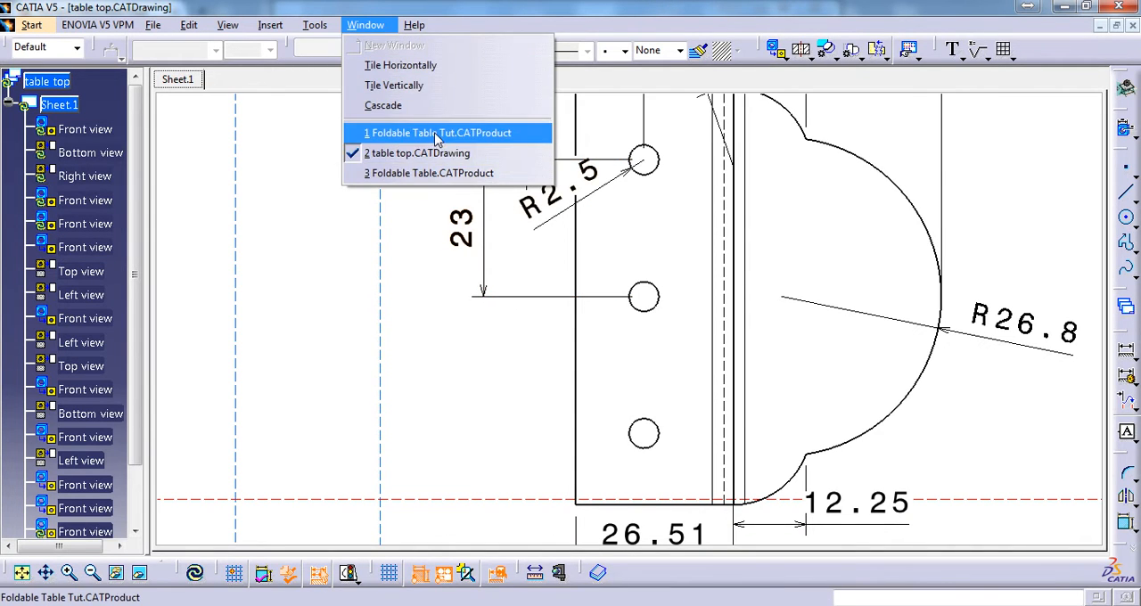
click(410, 127)
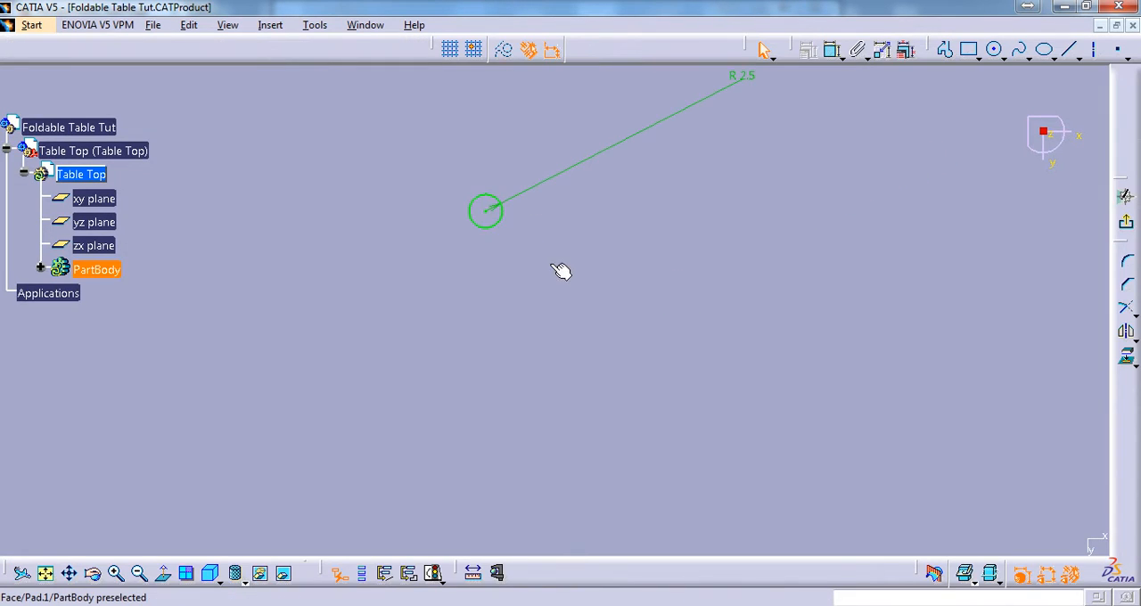
click(501, 222)
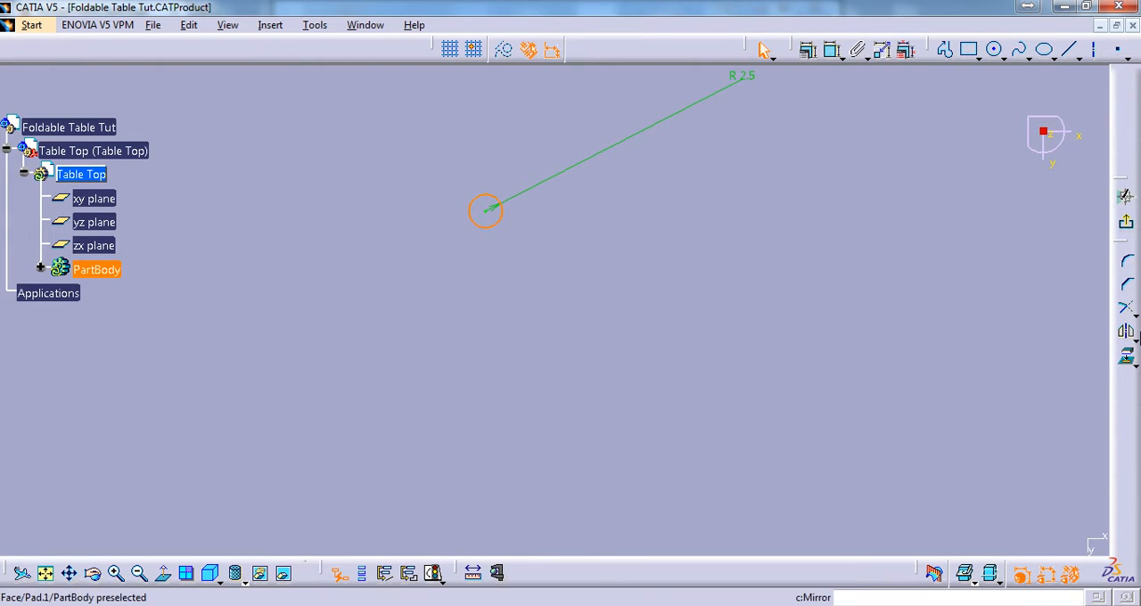
click(1132, 340)
click(1053, 355)
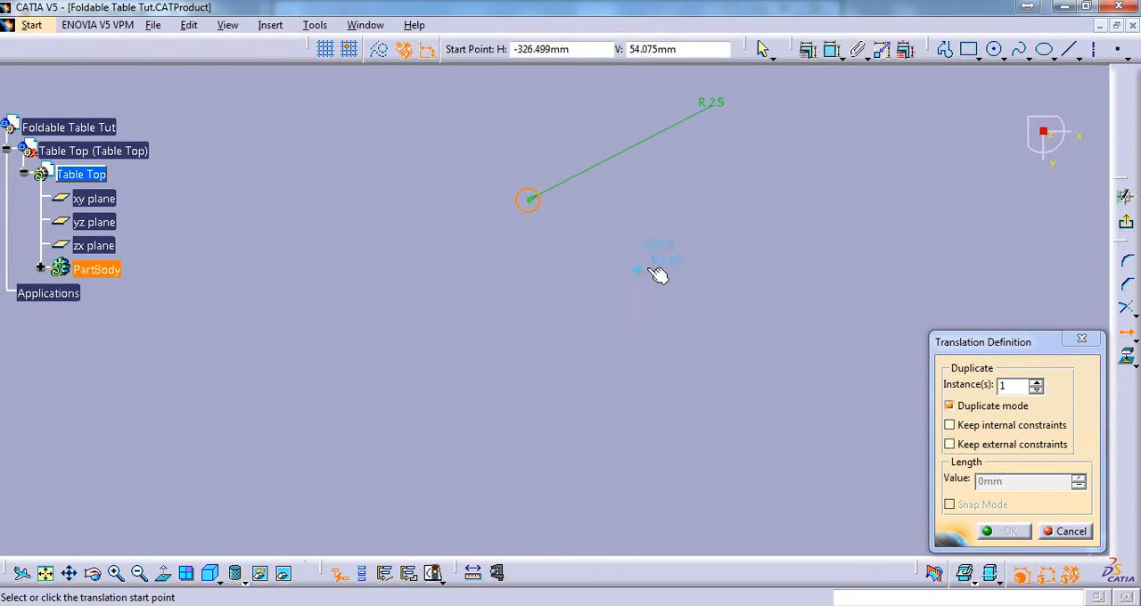
double_click(999, 384)
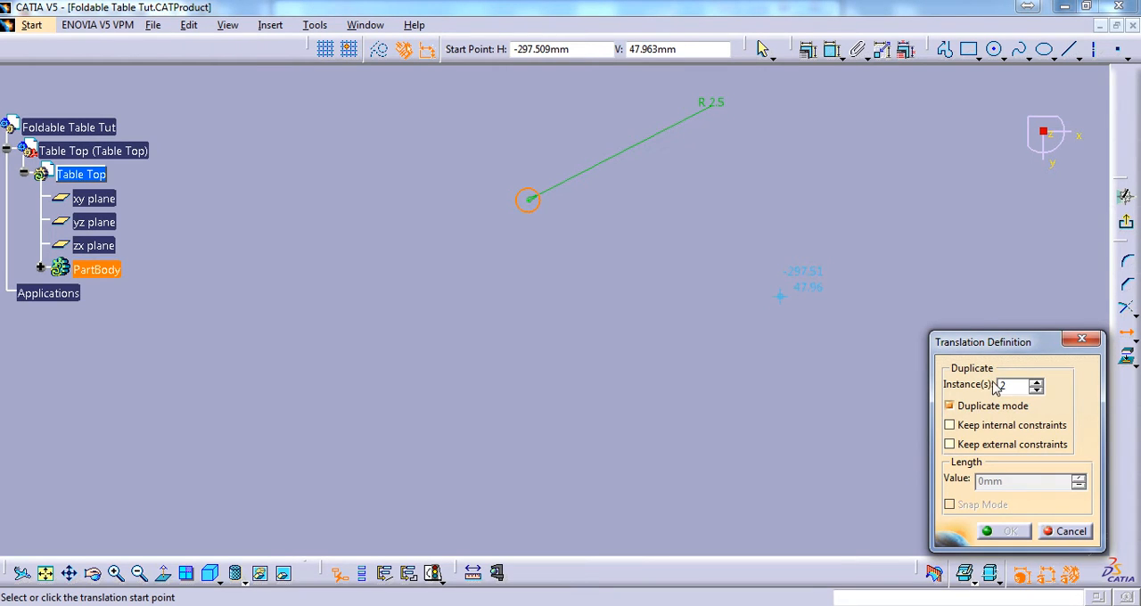
click(529, 200)
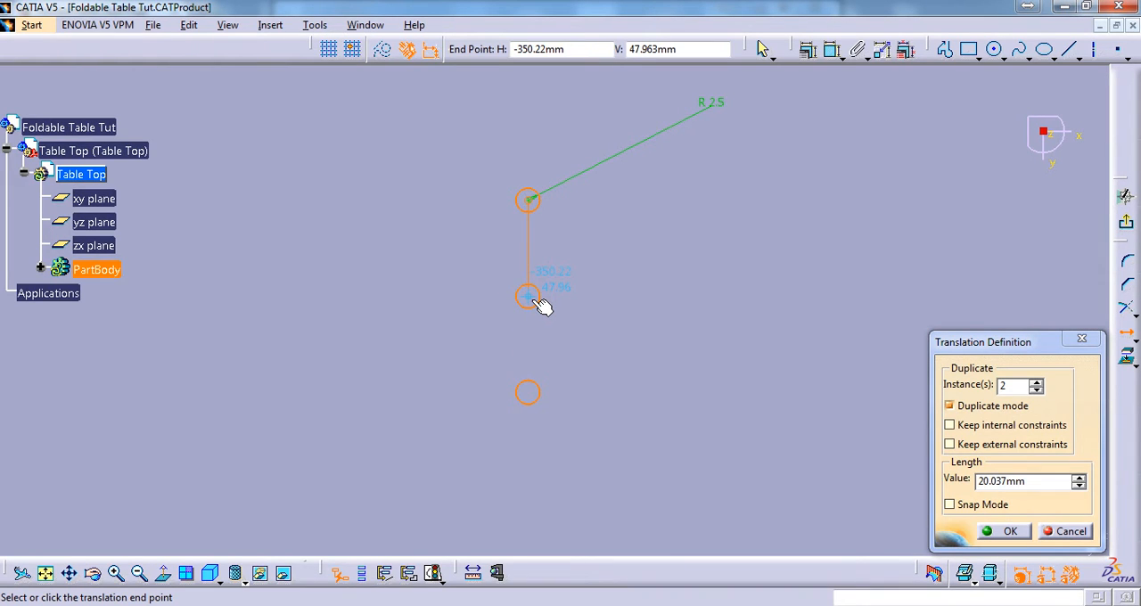
key(Tab)
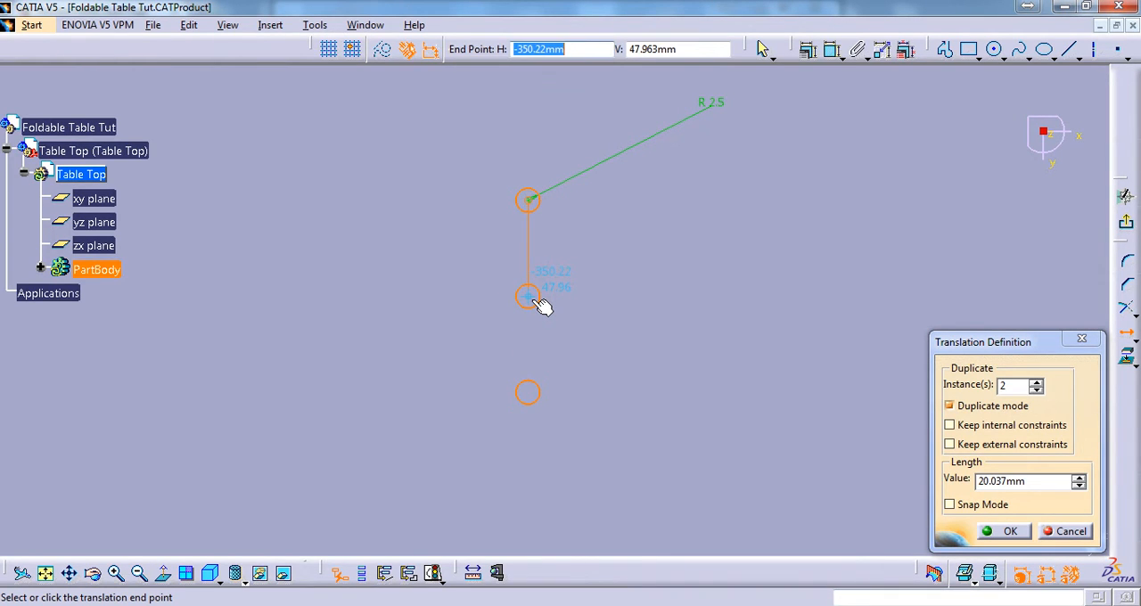
click(973, 482)
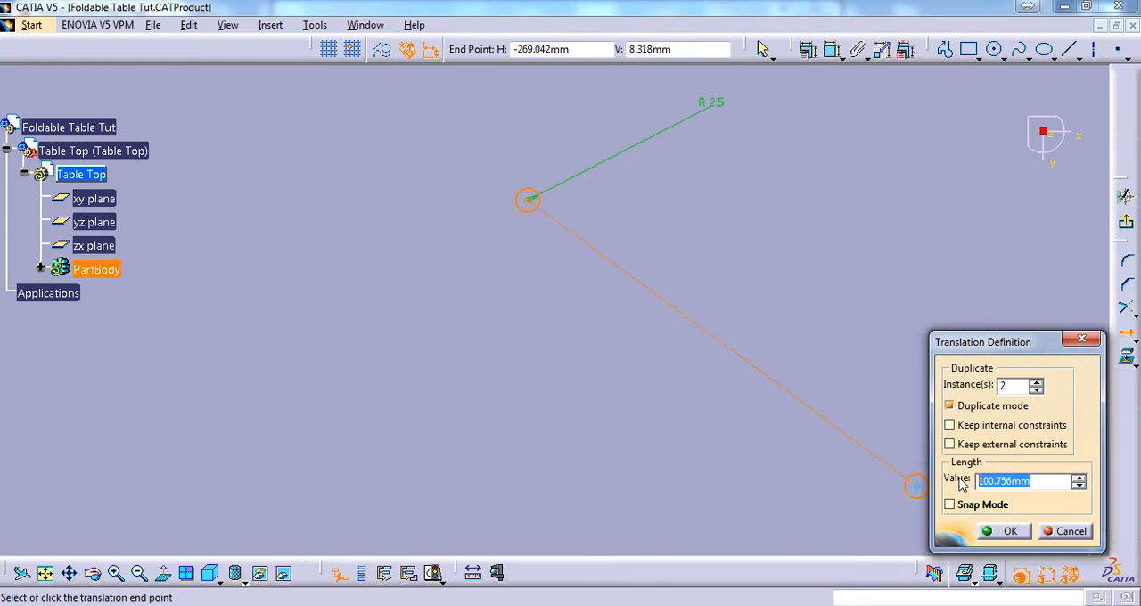
key(Return)
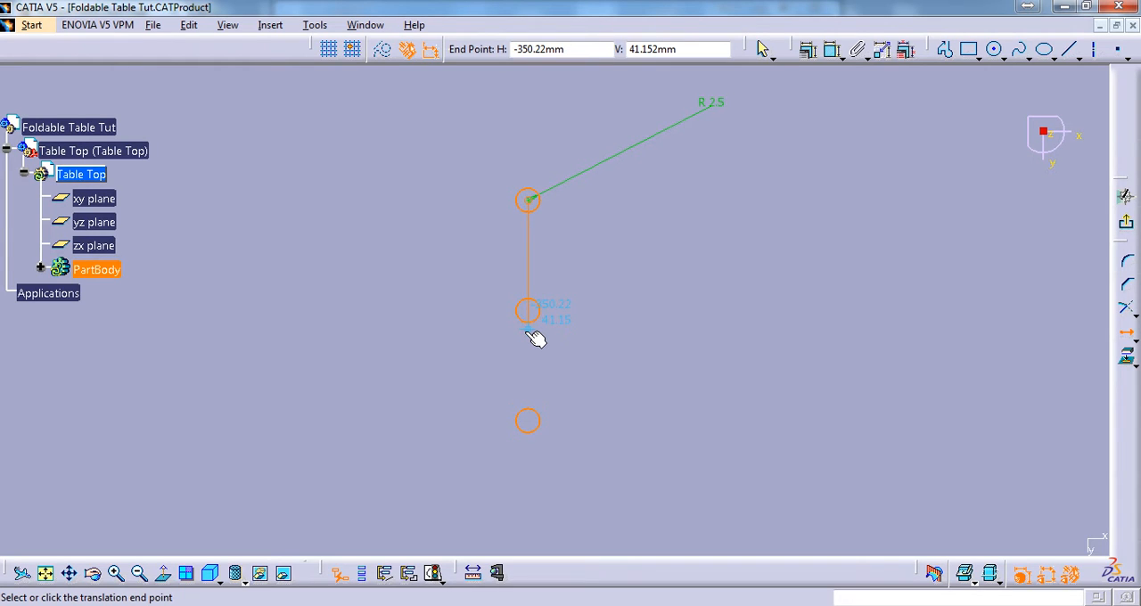
click(531, 335)
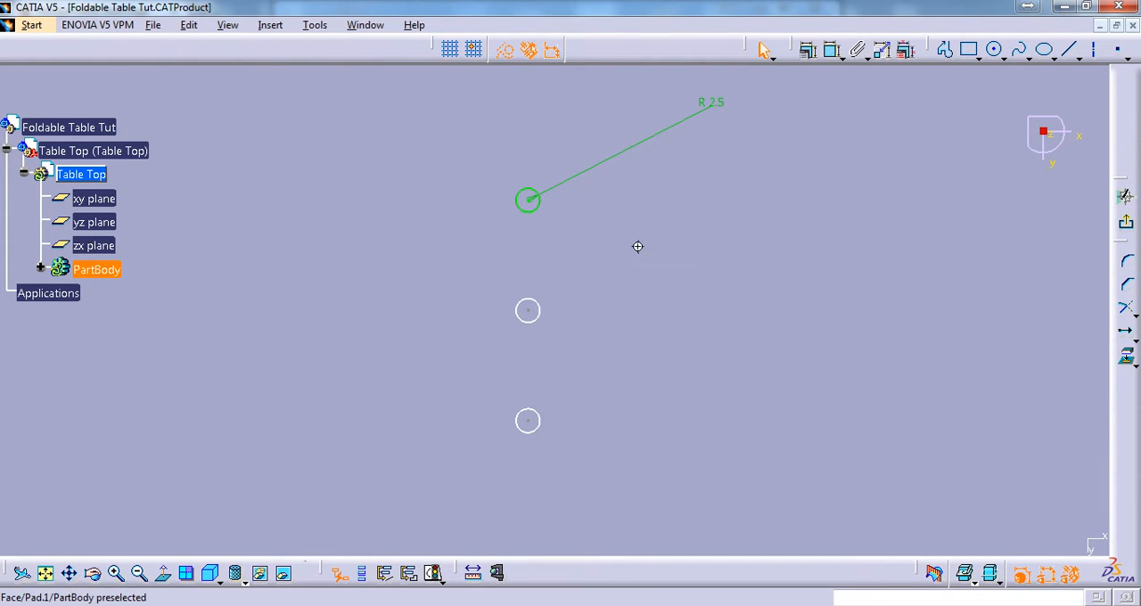
Hide the 3D background behind the sketch so only the sketched hole circles are shown
scroll(646, 295, up, 1)
mouse_move(637, 246)
middle_down()
mouse_move(660, 402)
mouse_move(682, 247)
mouse_move(718, 205)
middle_up()
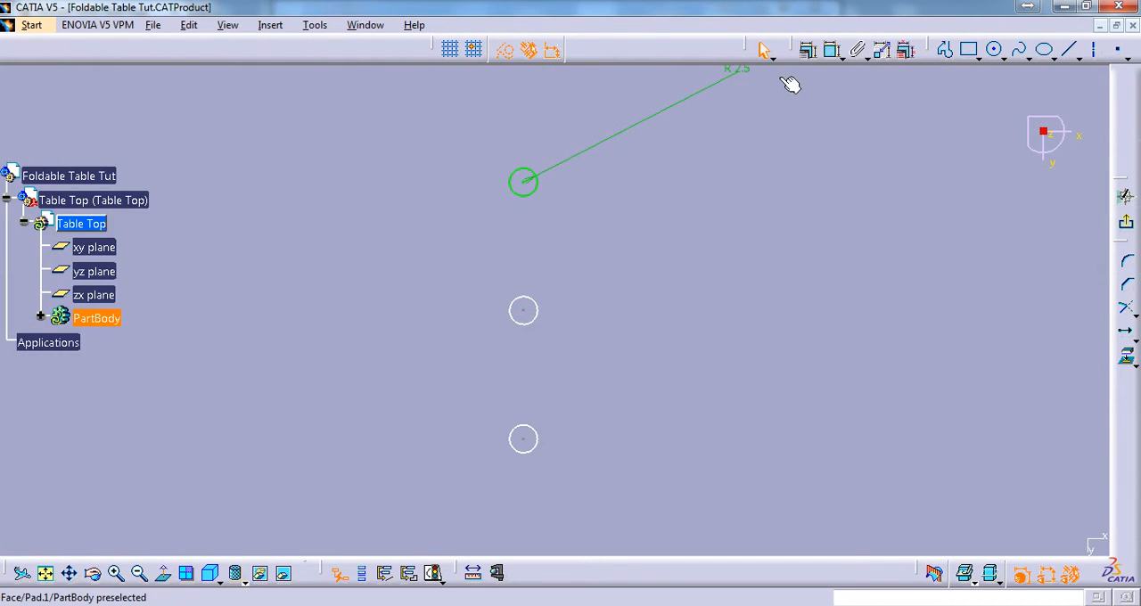
click(996, 582)
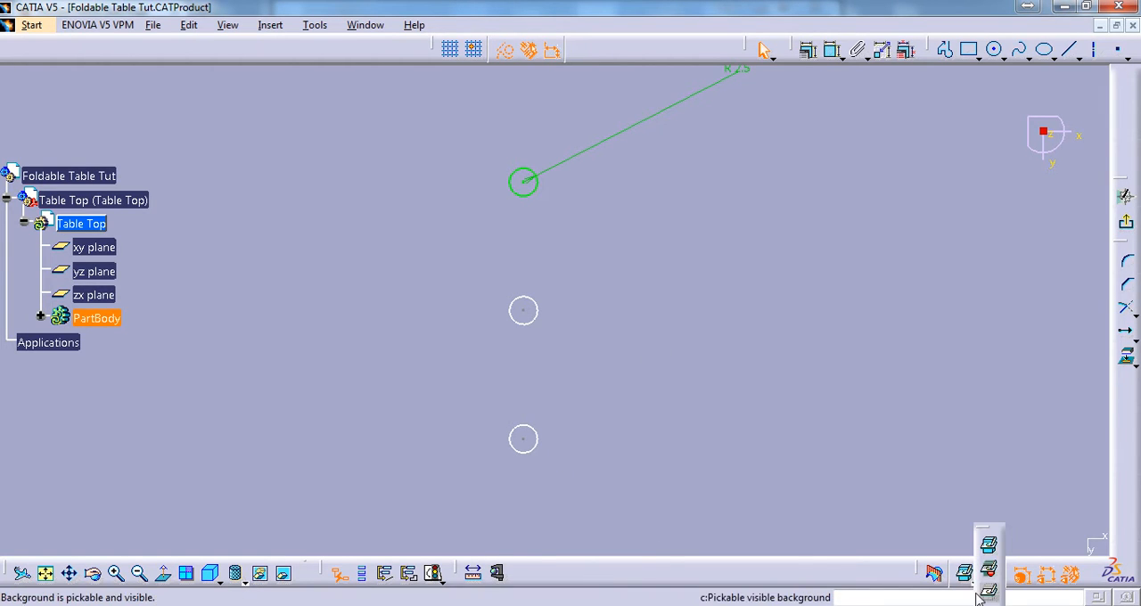
click(991, 595)
middle_drag(606, 280, 628, 273)
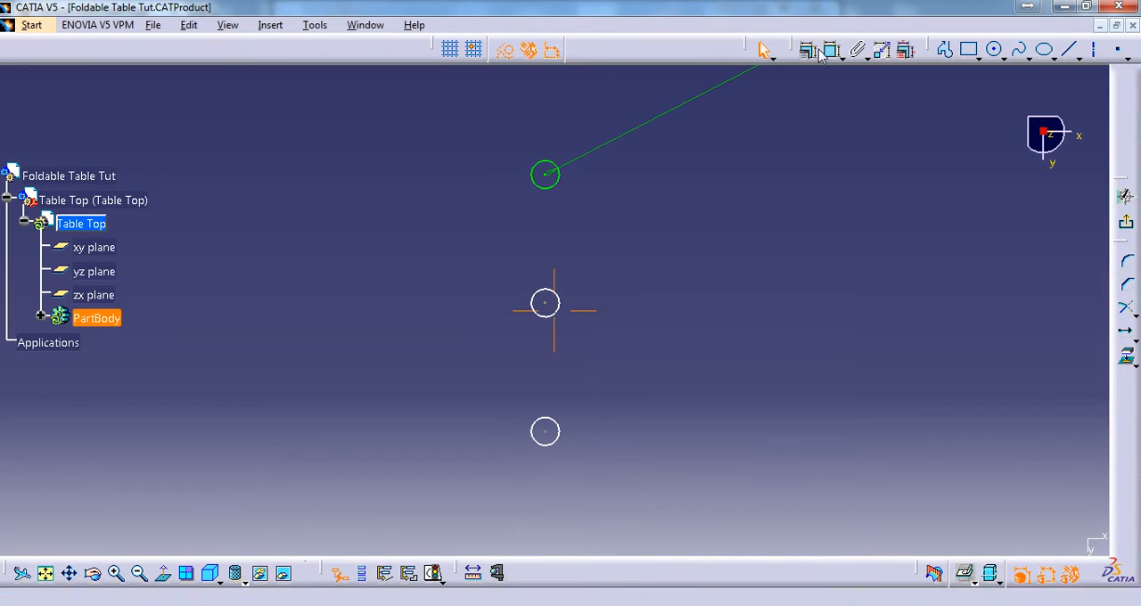
click(829, 53)
click(559, 432)
click(627, 219)
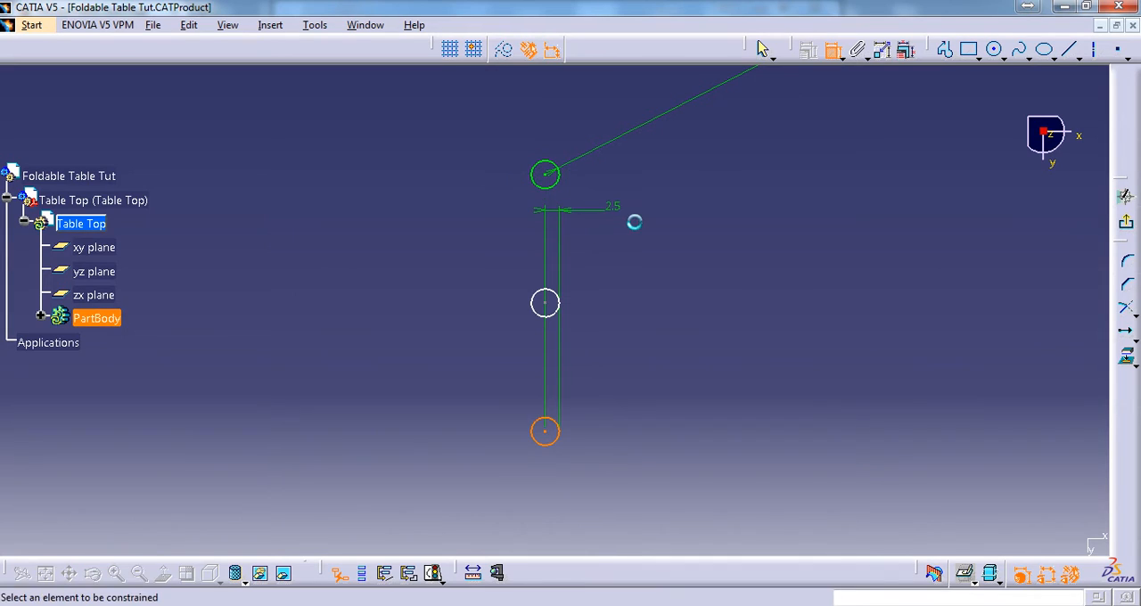
right_click(614, 208)
click(655, 305)
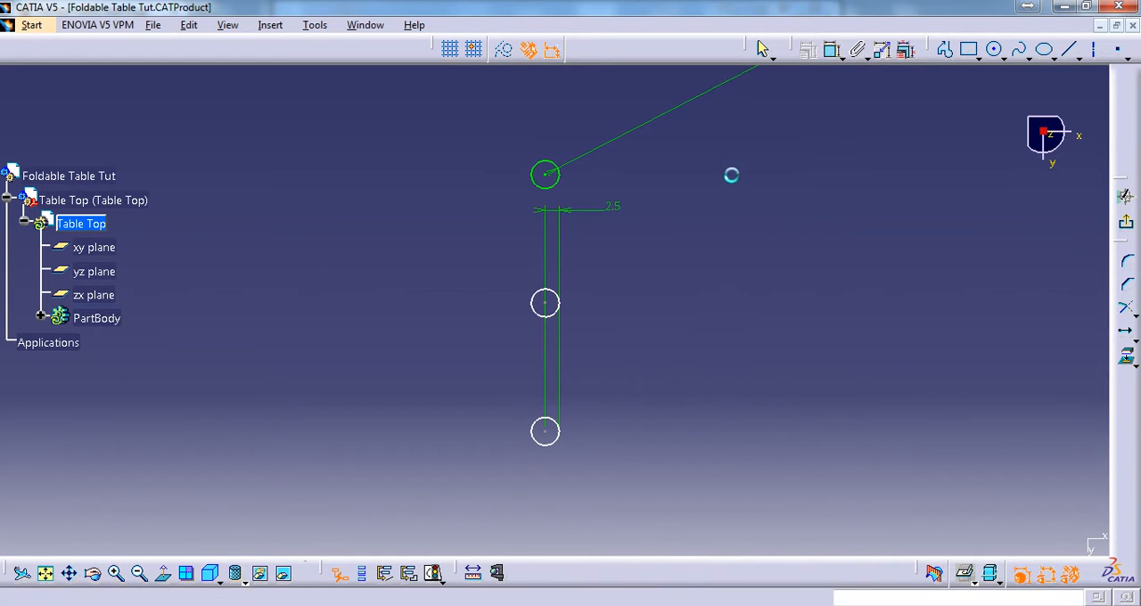
click(630, 214)
right_click(615, 205)
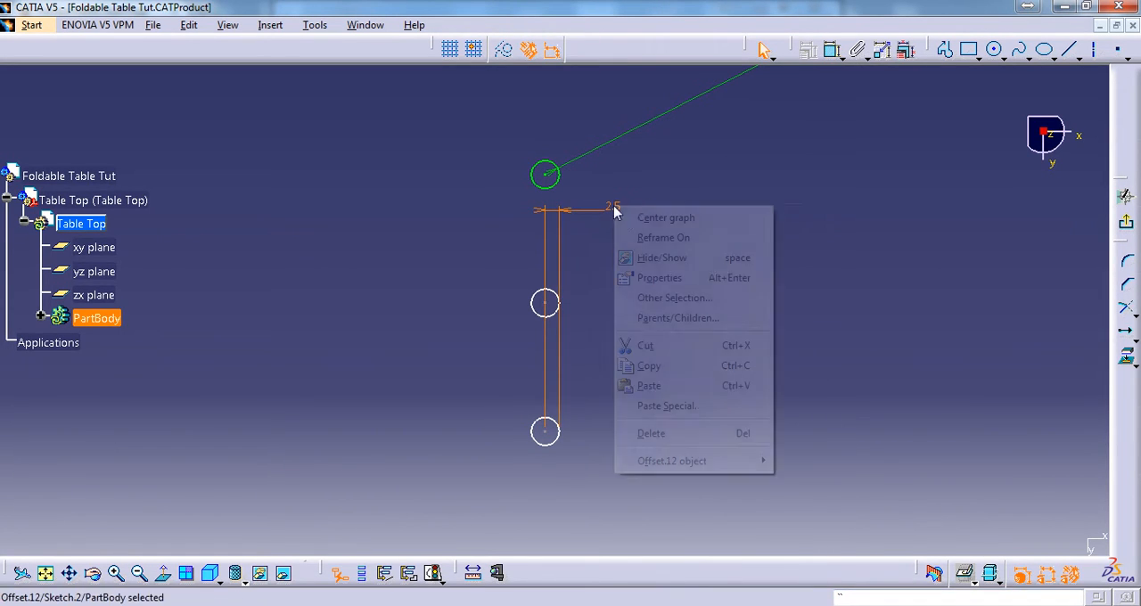
click(660, 433)
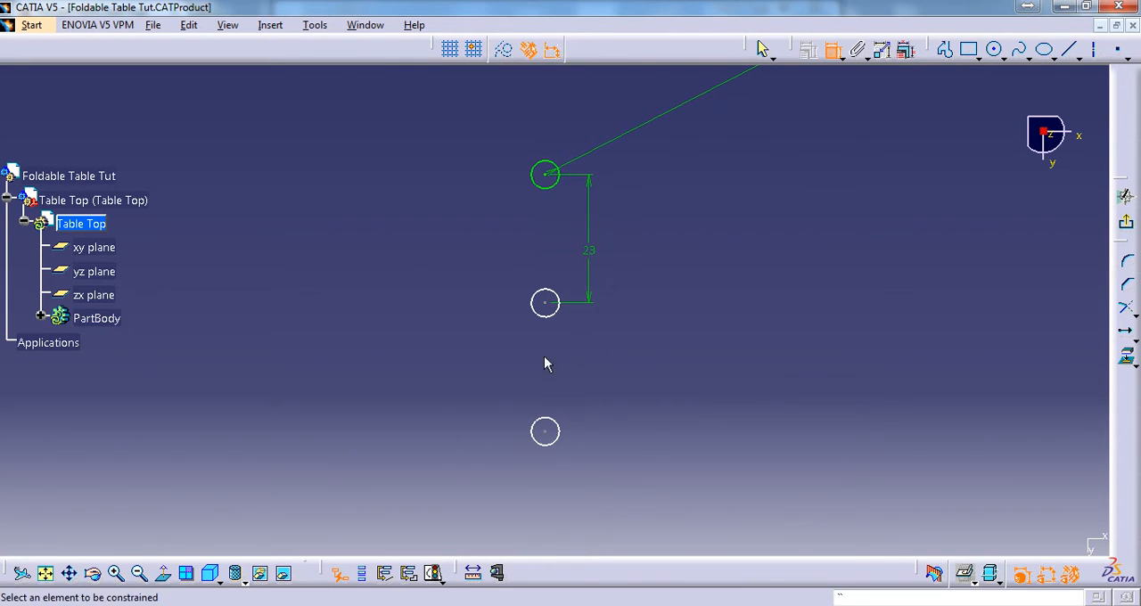
Dimension the vertical spacing between the middle and lowest circles' centres and the radii of both copied circles
click(545, 433)
click(629, 401)
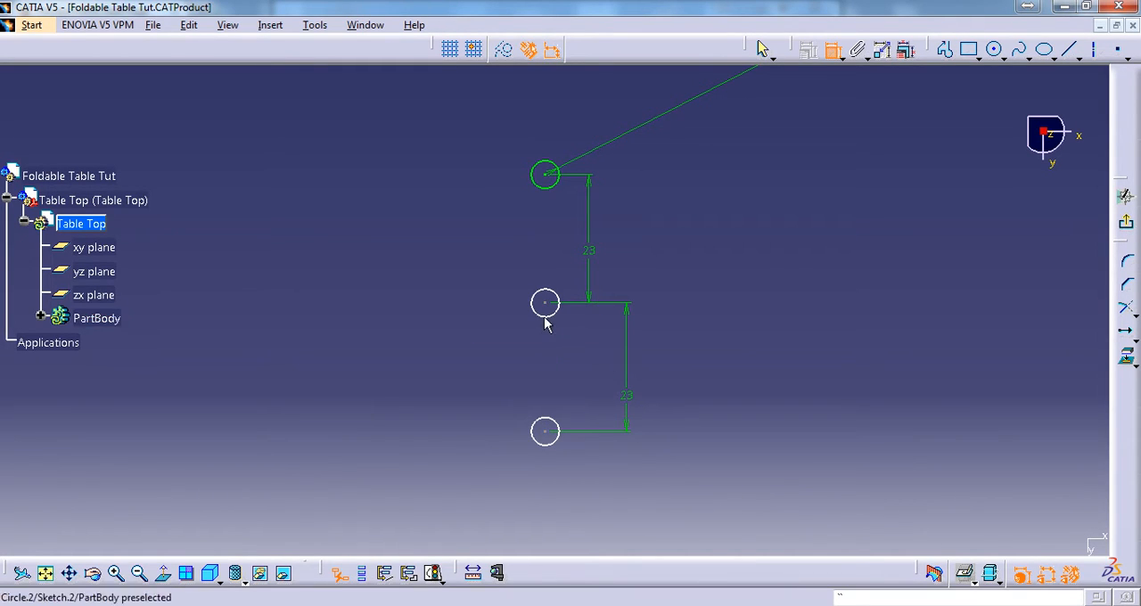
click(492, 312)
click(542, 429)
click(423, 388)
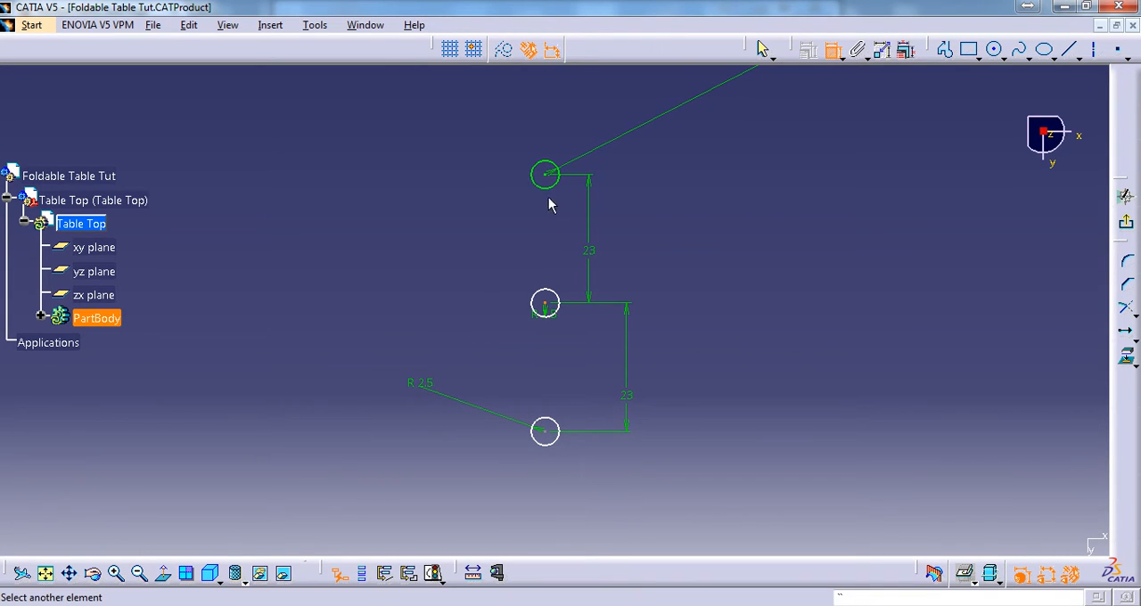
Add horizontal distance constraints from the uppermost circle's centre to the middle and lowest circles' centres, keeping all three holes vertically aligned
right_click(467, 205)
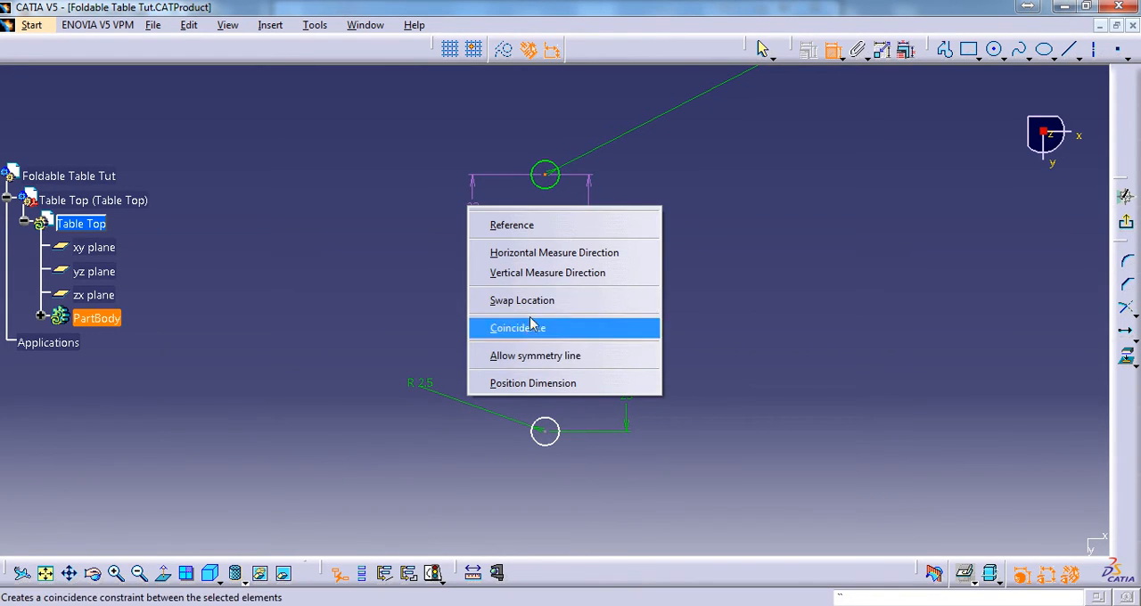
click(564, 257)
right_click(469, 260)
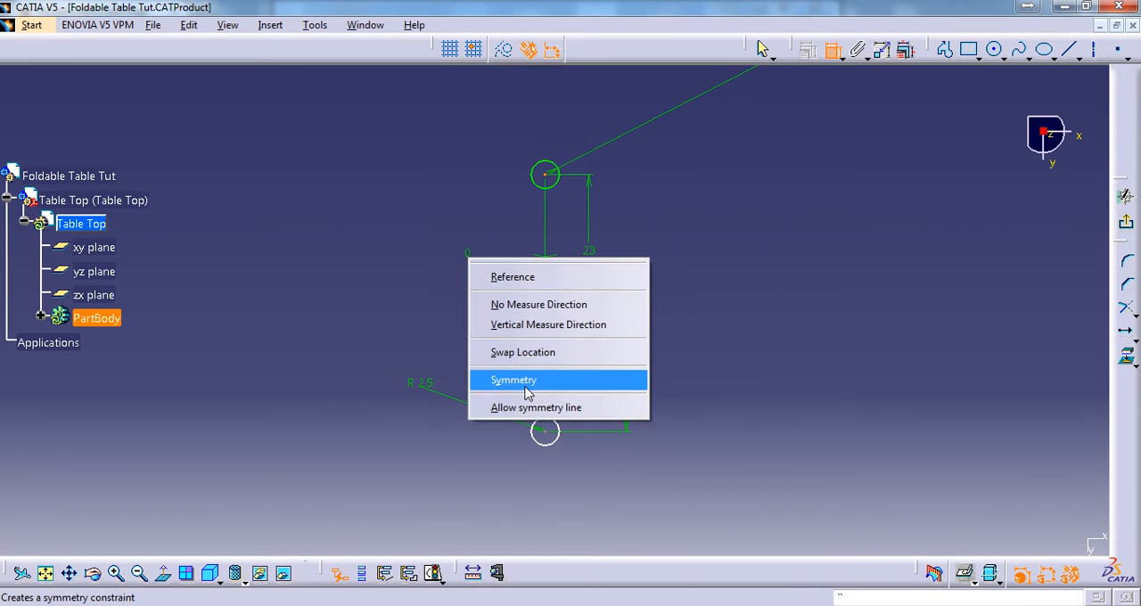
click(438, 308)
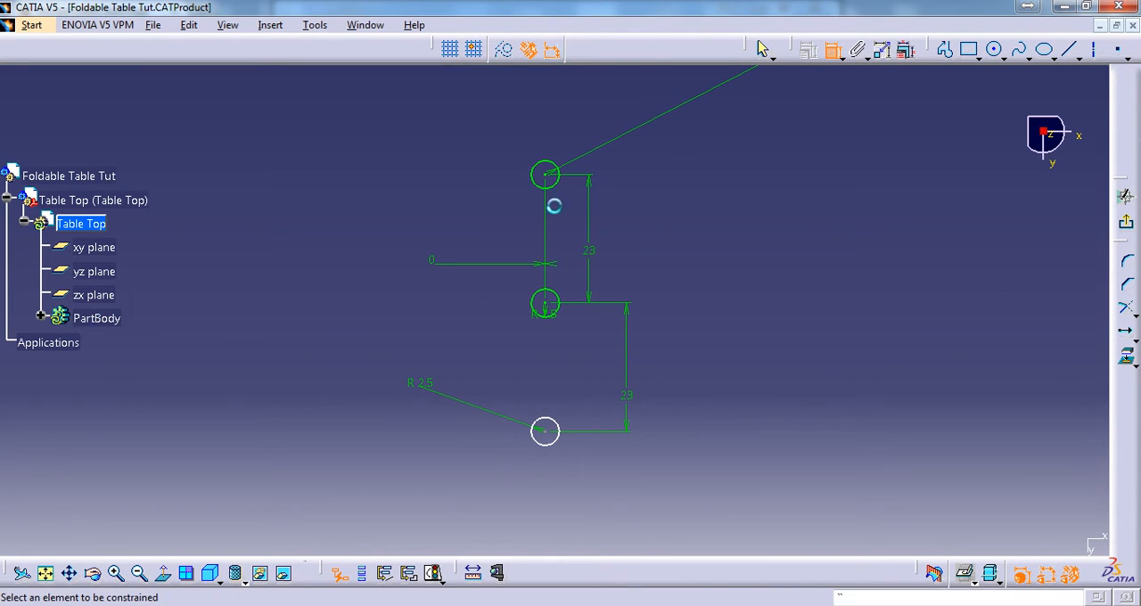
click(547, 175)
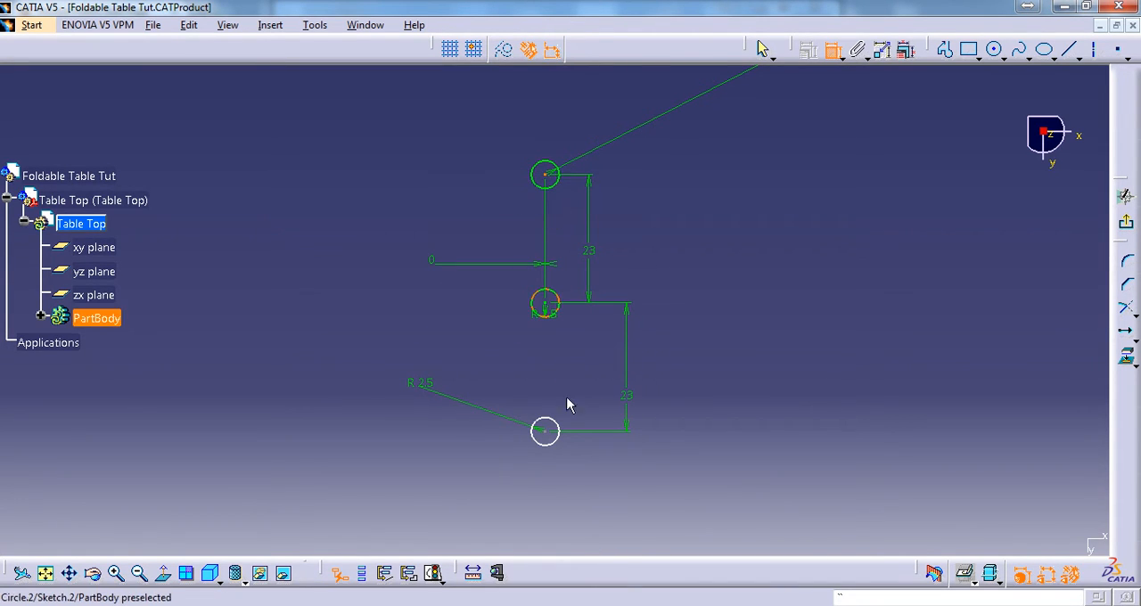
click(544, 432)
right_click(508, 374)
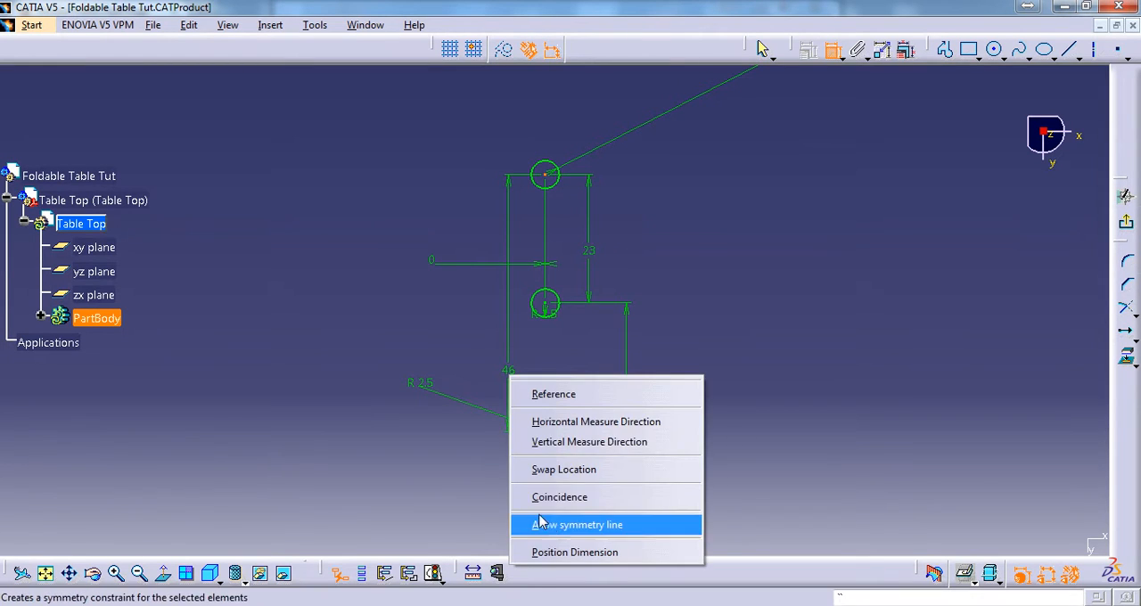
click(589, 434)
click(469, 341)
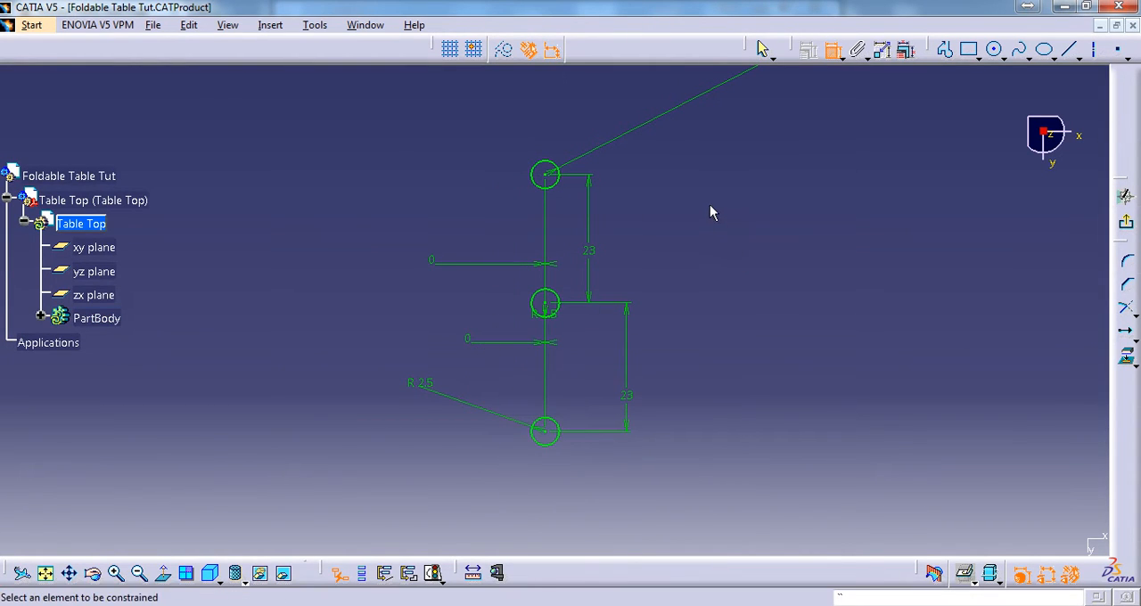
mouse_move(737, 317)
middle_down()
mouse_move(733, 456)
mouse_move(755, 363)
mouse_move(737, 289)
middle_up()
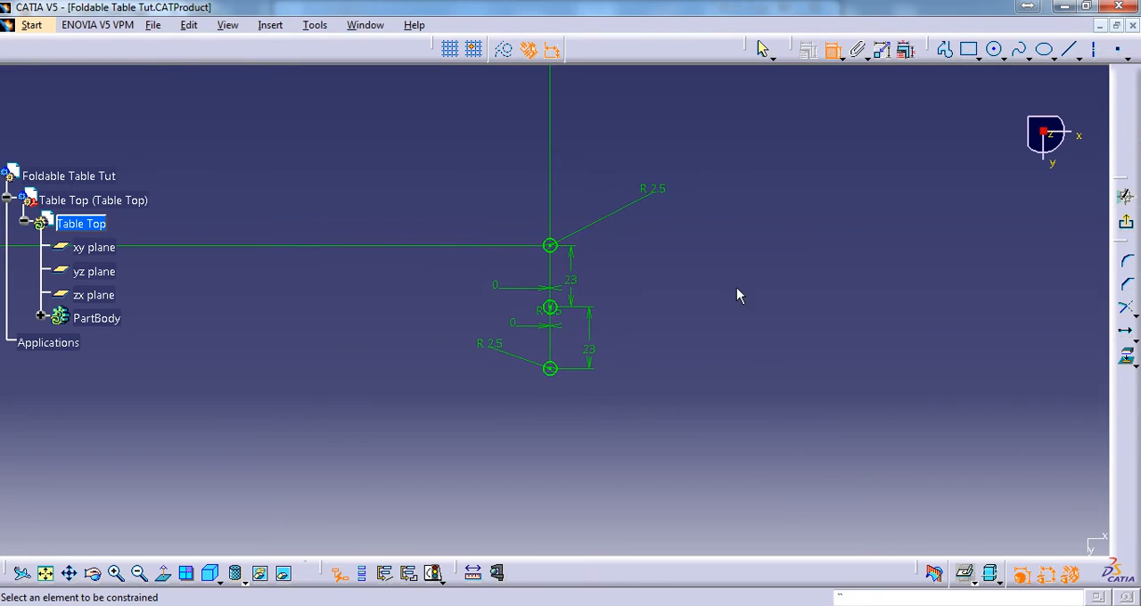
mouse_move(747, 184)
middle_down()
mouse_move(787, 333)
mouse_move(787, 448)
mouse_move(845, 168)
middle_up()
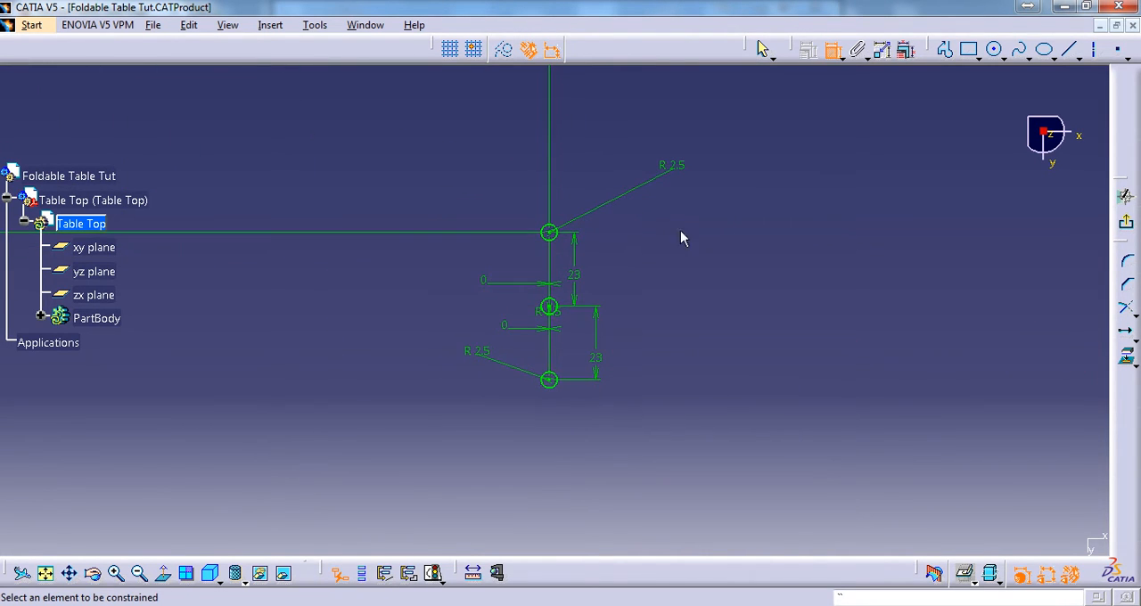
middle_drag(735, 160, 757, 132)
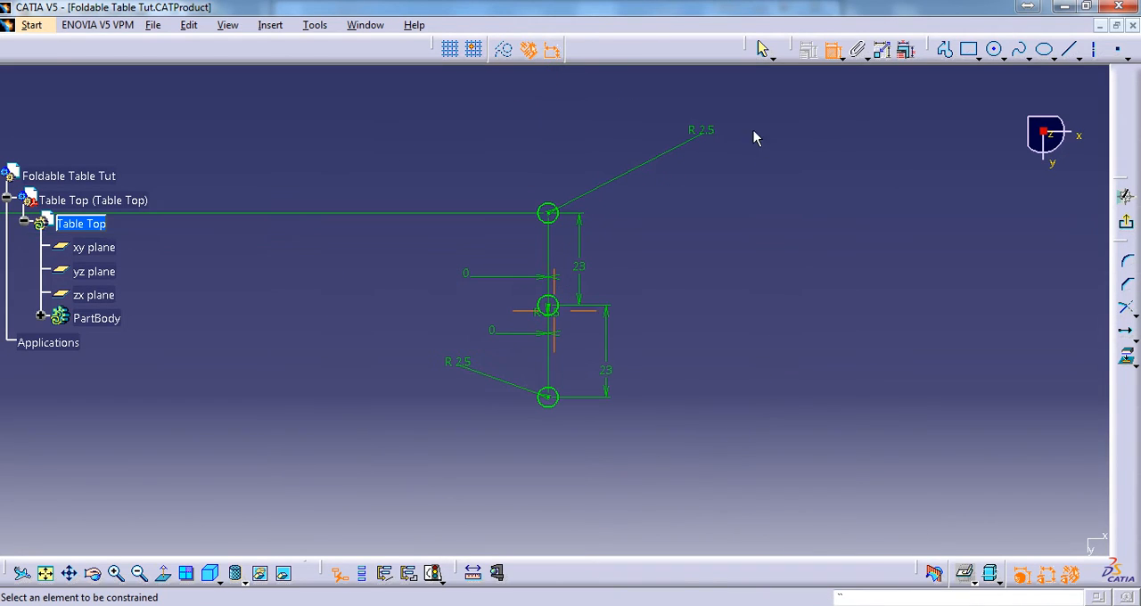
click(559, 219)
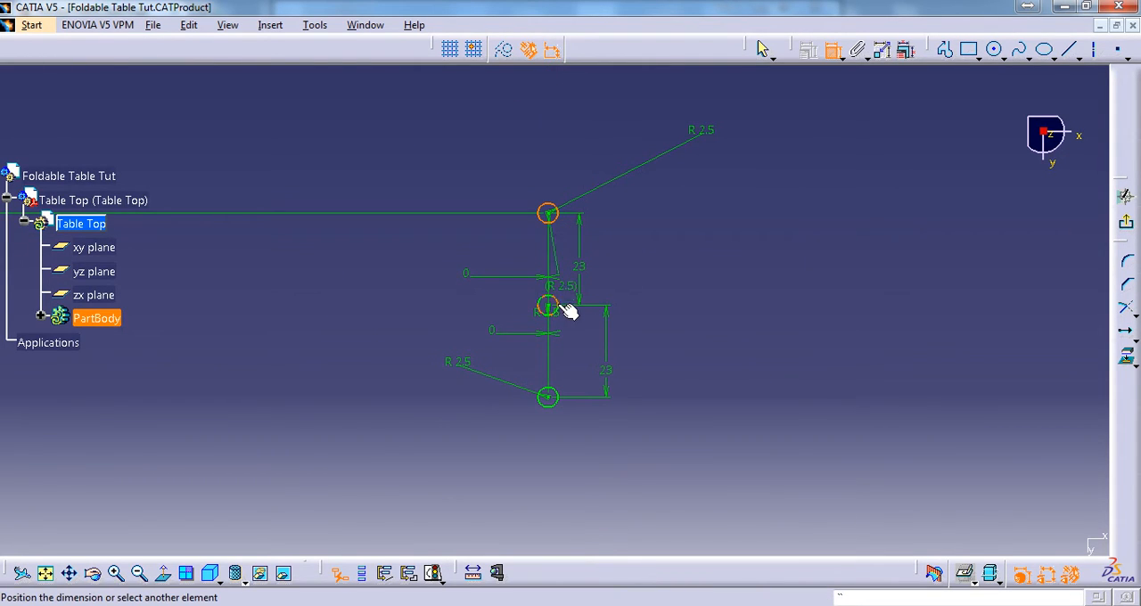
key(Escape)
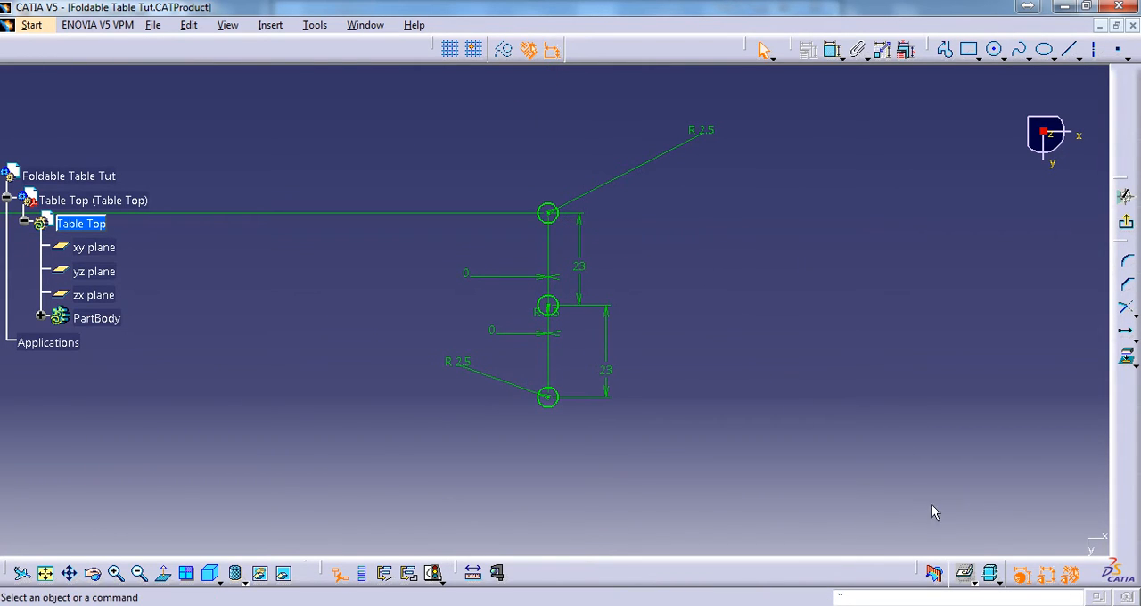
Mirror the three vertically aligned hole circles about the sketch's horizontal axis
click(565, 232)
ctrl+click(569, 309)
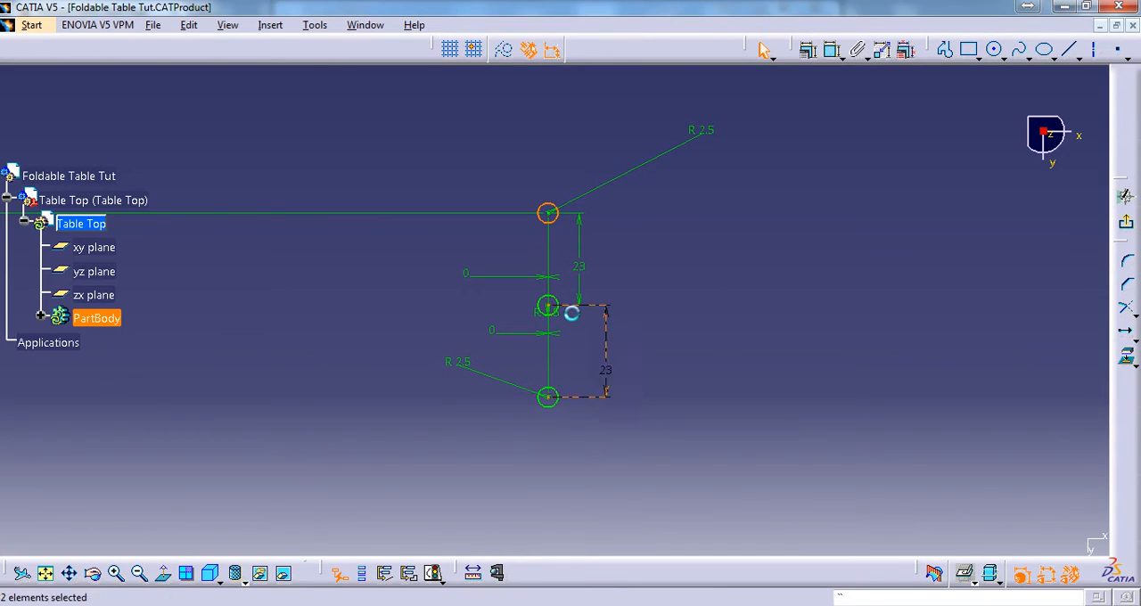
click(565, 272)
click(565, 230)
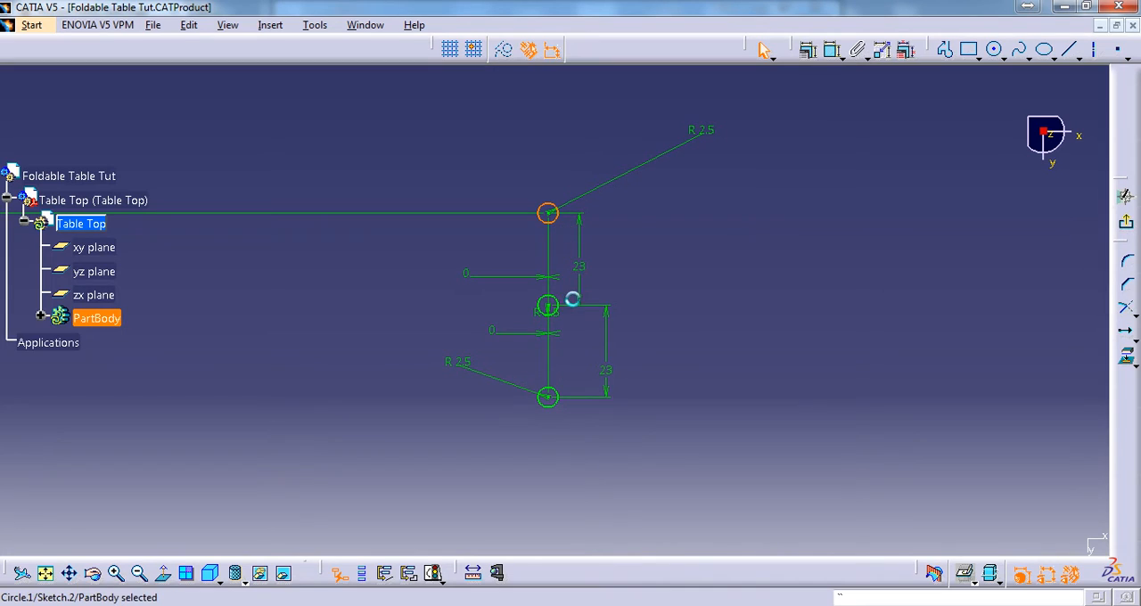
ctrl+click(566, 310)
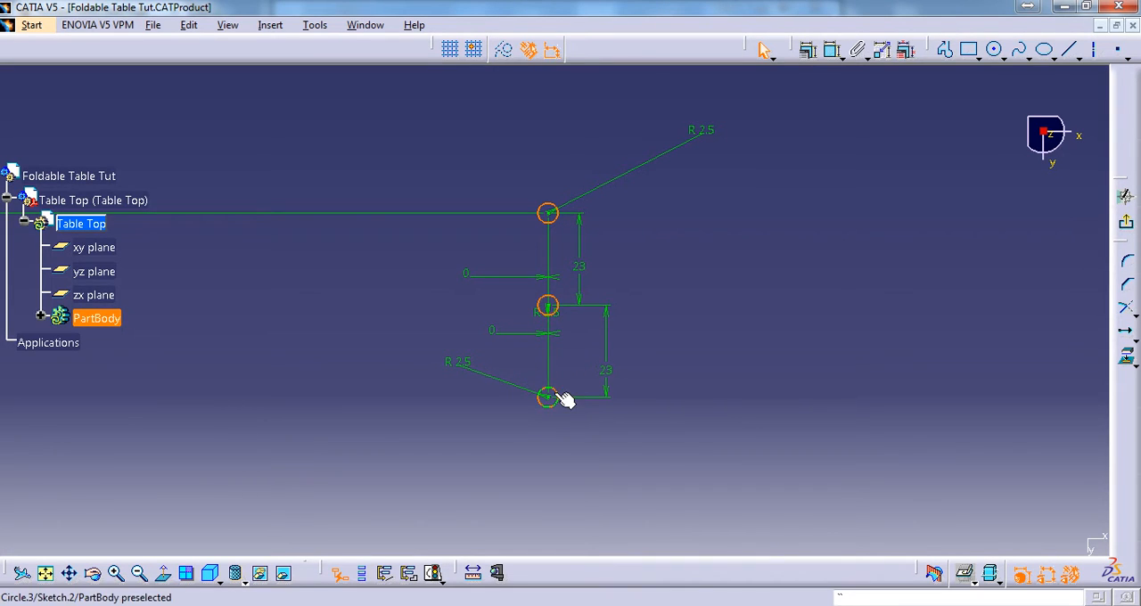
ctrl+click(566, 398)
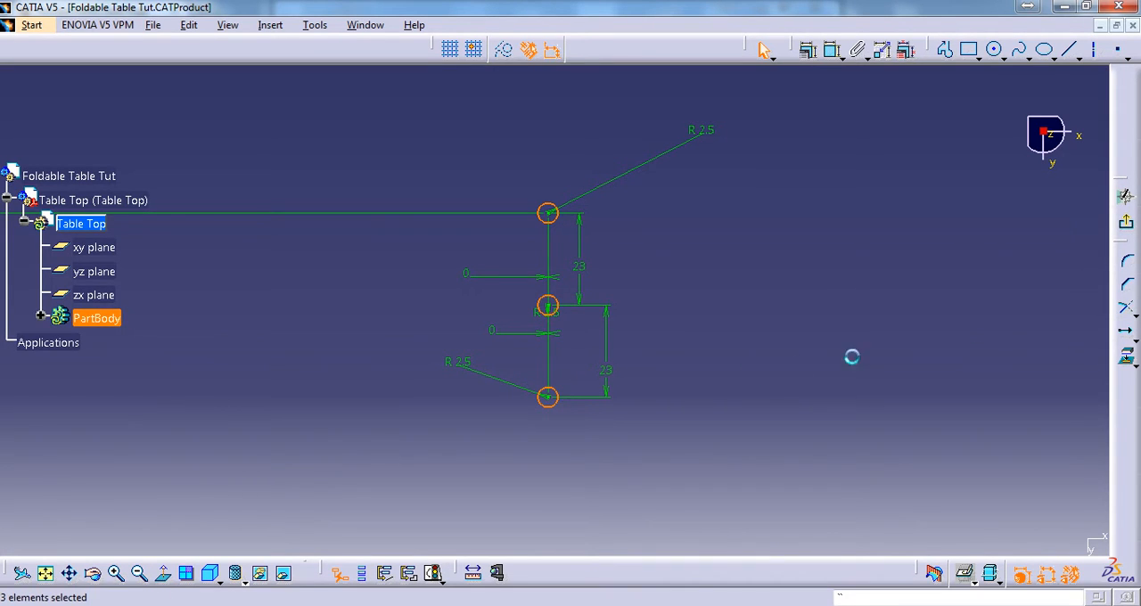
click(1128, 340)
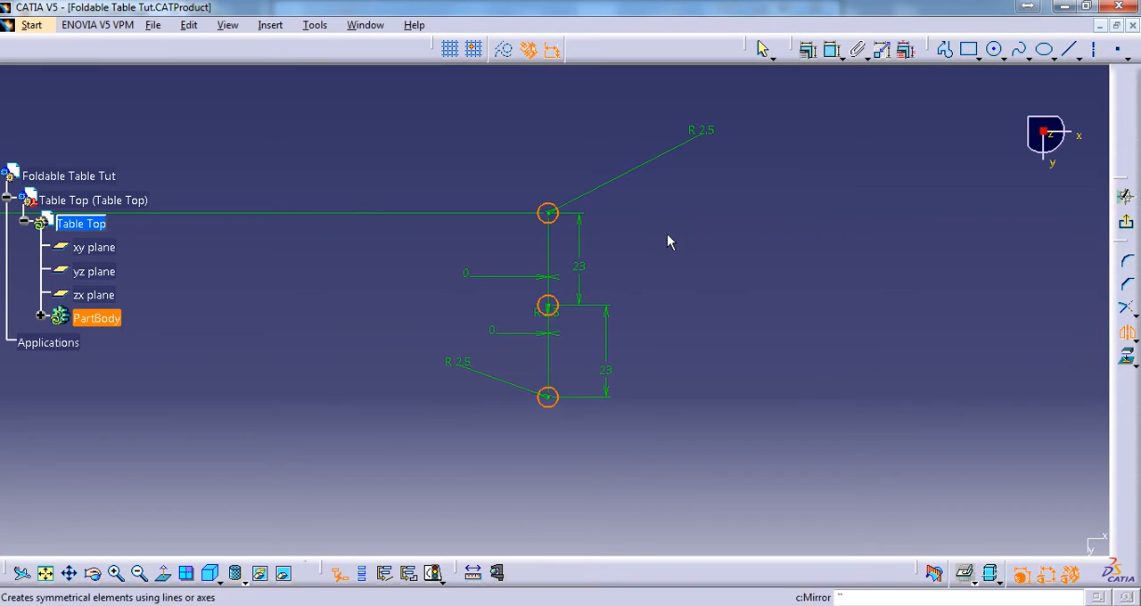
mouse_move(668, 235)
middle_down()
mouse_move(781, 482)
mouse_move(786, 539)
middle_up()
scroll(729, 337, down, 1)
middle_drag(729, 338, 686, 335)
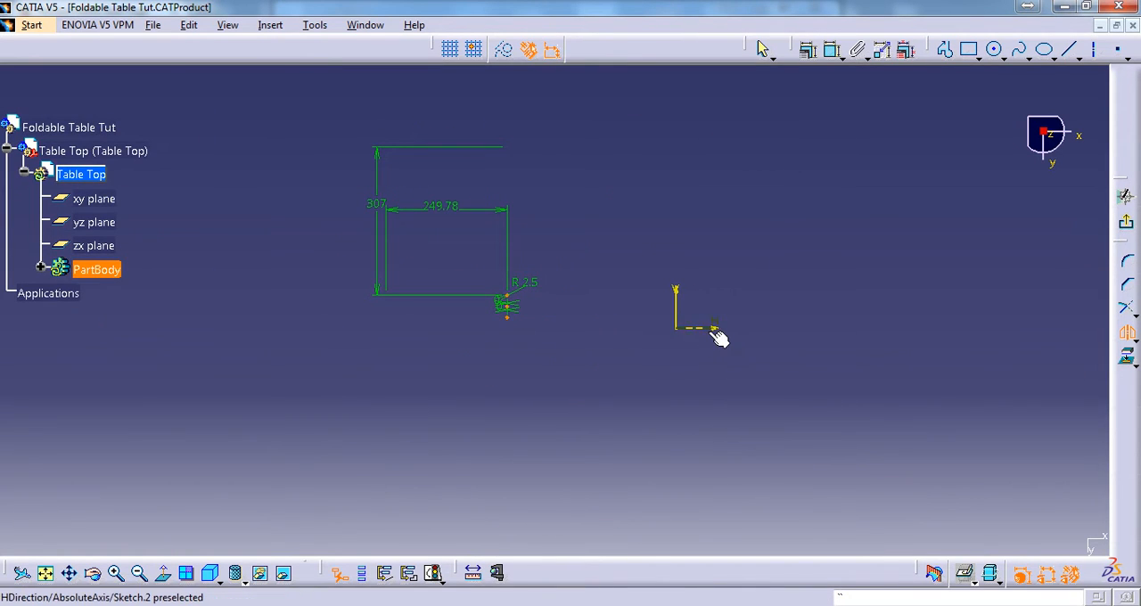
click(714, 329)
Mirror all six hole circles, the original three and their copies, about the sketch's vertical axis
middle_drag(578, 313, 673, 151)
middle_drag(570, 254, 681, 209)
middle_drag(507, 214, 539, 121)
middle_drag(549, 224, 730, 420)
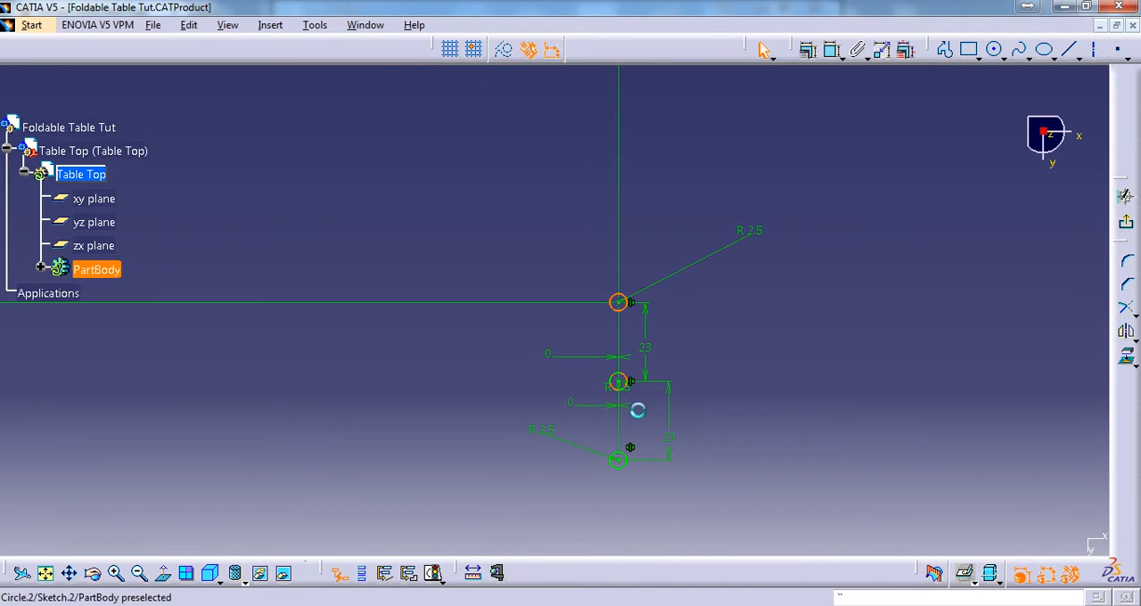
ctrl+click(632, 467)
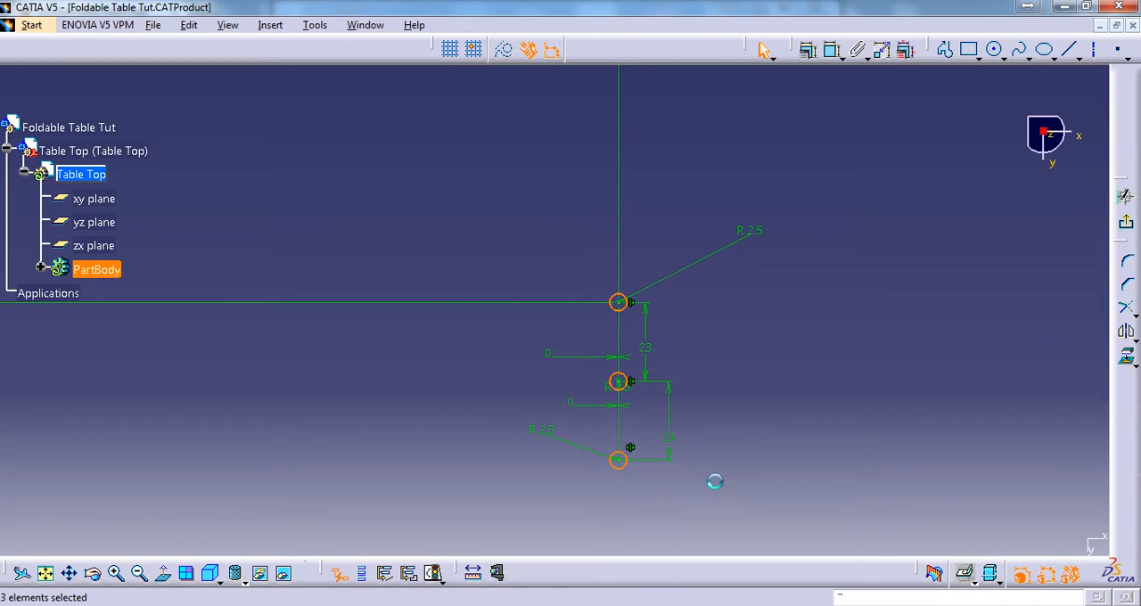
middle_drag(713, 478, 731, 186)
ctrl+click(631, 327)
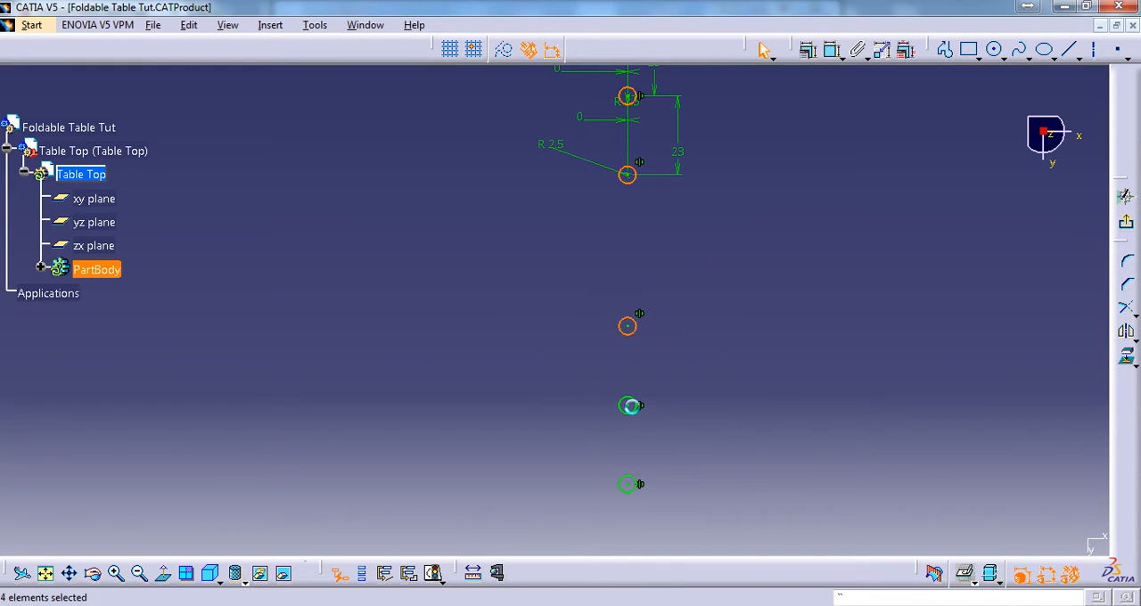
ctrl+click(632, 407)
ctrl+click(632, 485)
mouse_move(754, 341)
middle_down()
mouse_move(774, 405)
mouse_move(774, 472)
middle_up()
middle_drag(530, 315, 239, 315)
click(1127, 333)
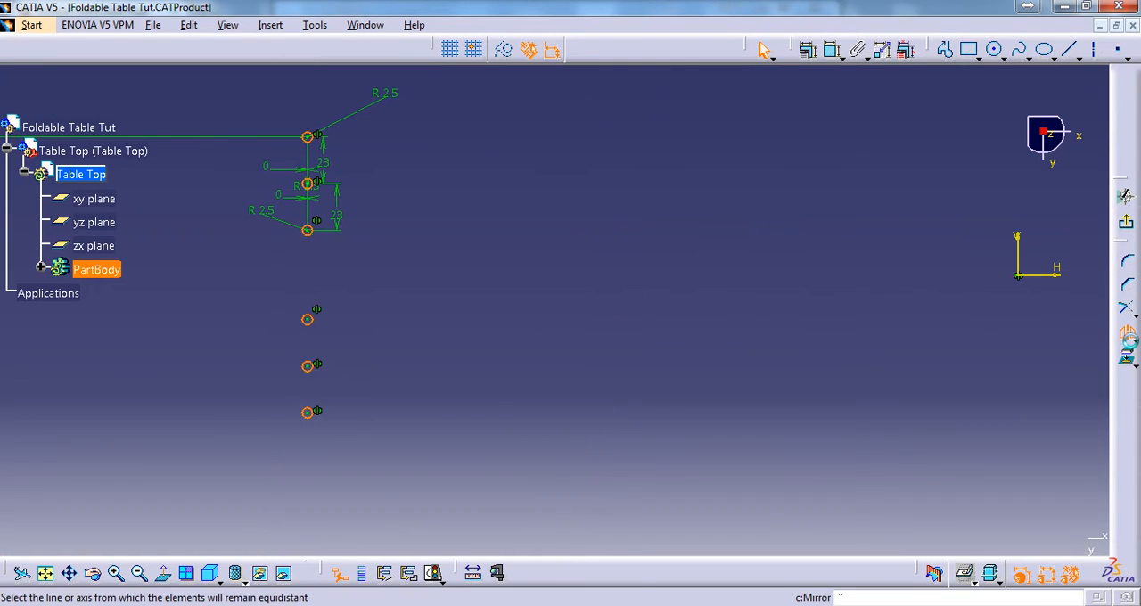
click(1020, 257)
Show the 3D background behind the sketch again and exit the sketch back to the part
middle_drag(830, 231, 807, 308)
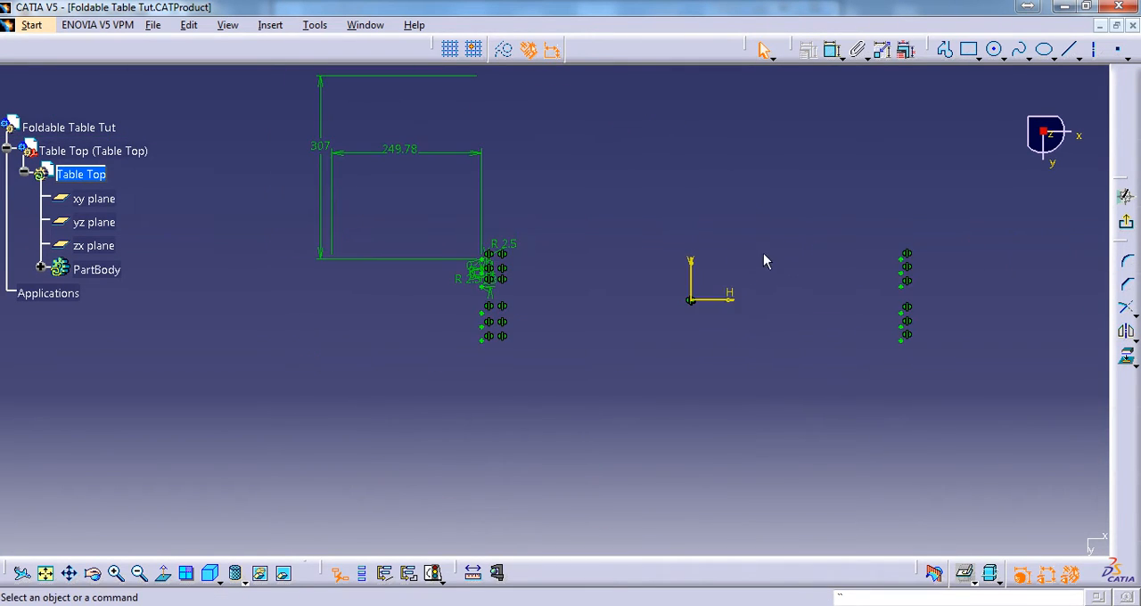
middle_drag(764, 259, 724, 312)
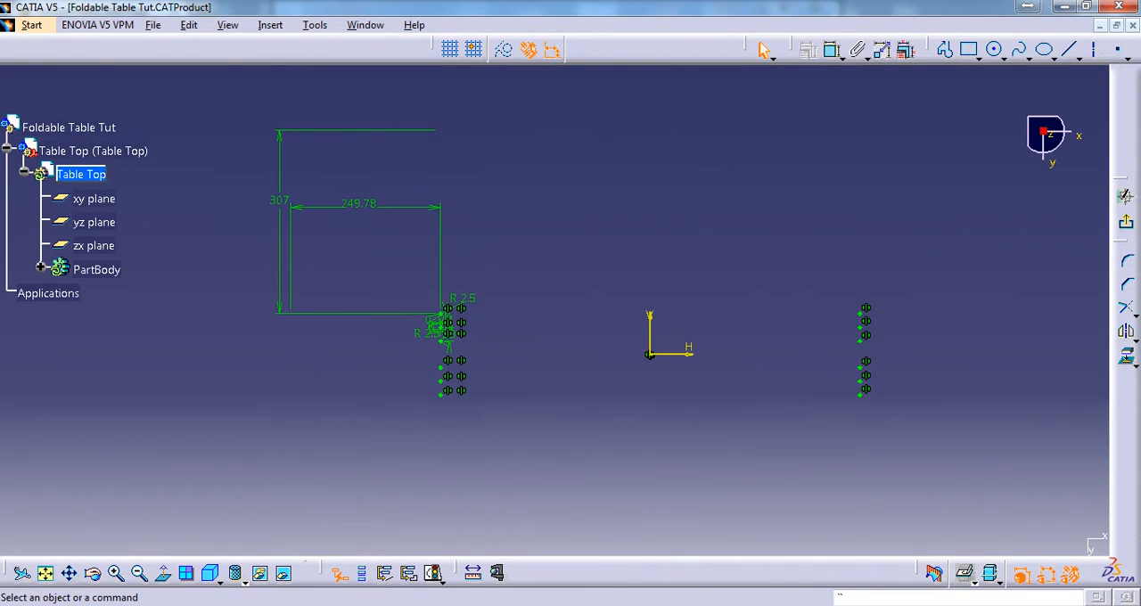
click(973, 582)
click(989, 545)
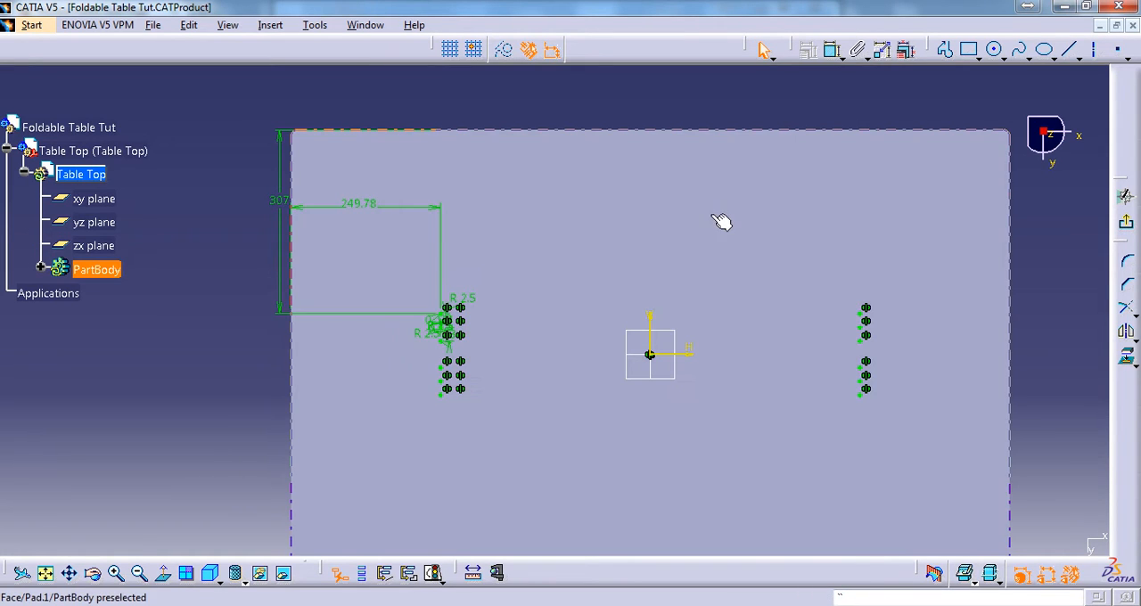
mouse_move(674, 214)
middle_down()
mouse_move(701, 191)
mouse_move(691, 186)
middle_up()
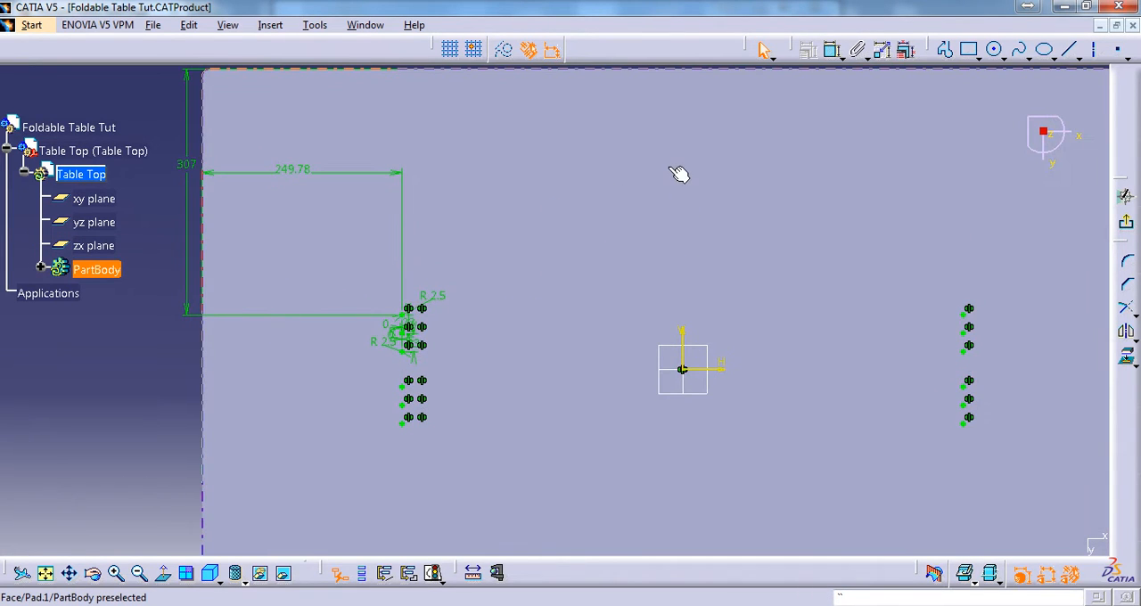
click(1128, 226)
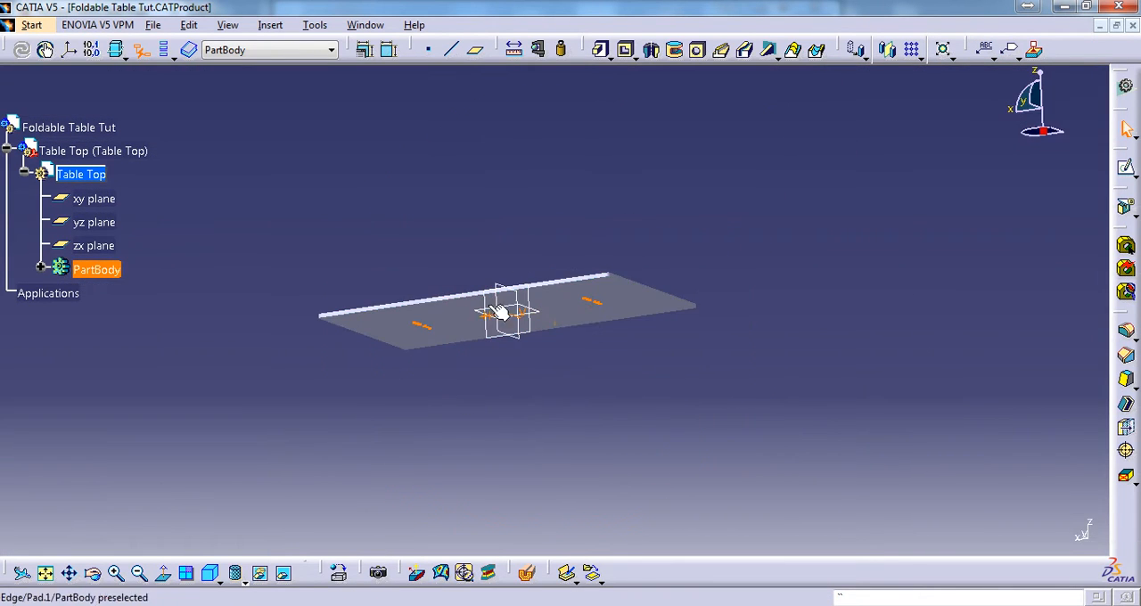
middle_drag(499, 312, 686, 374)
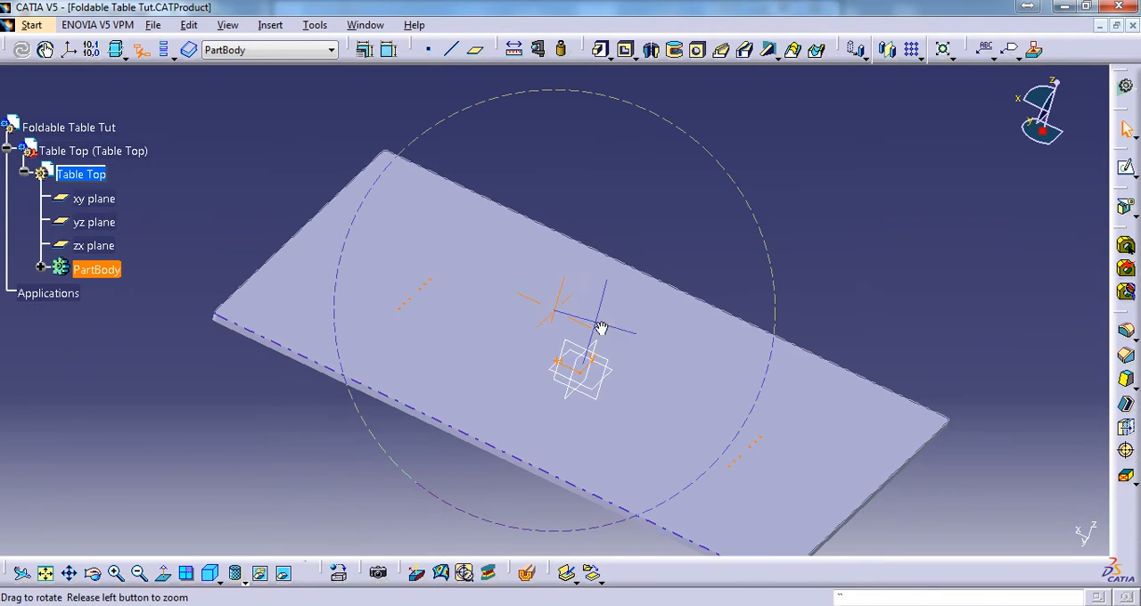
middle_drag(601, 328, 636, 306)
Switch to table top.CATDrawing and examine the position and spacing dimensions of the four bracket holes near the table top's upper-left corner
click(366, 25)
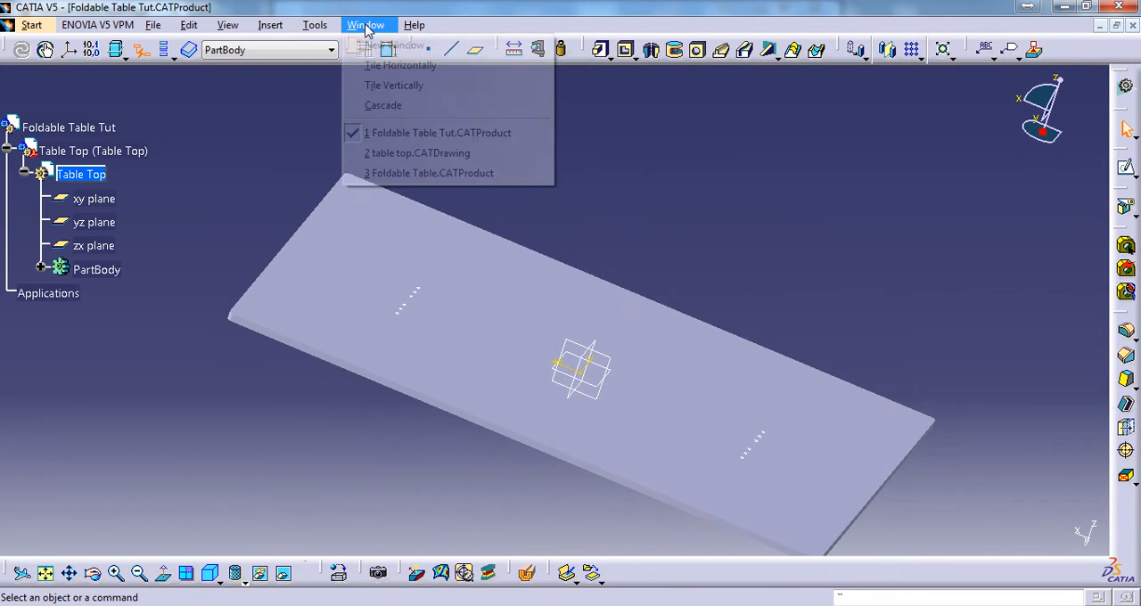
click(406, 155)
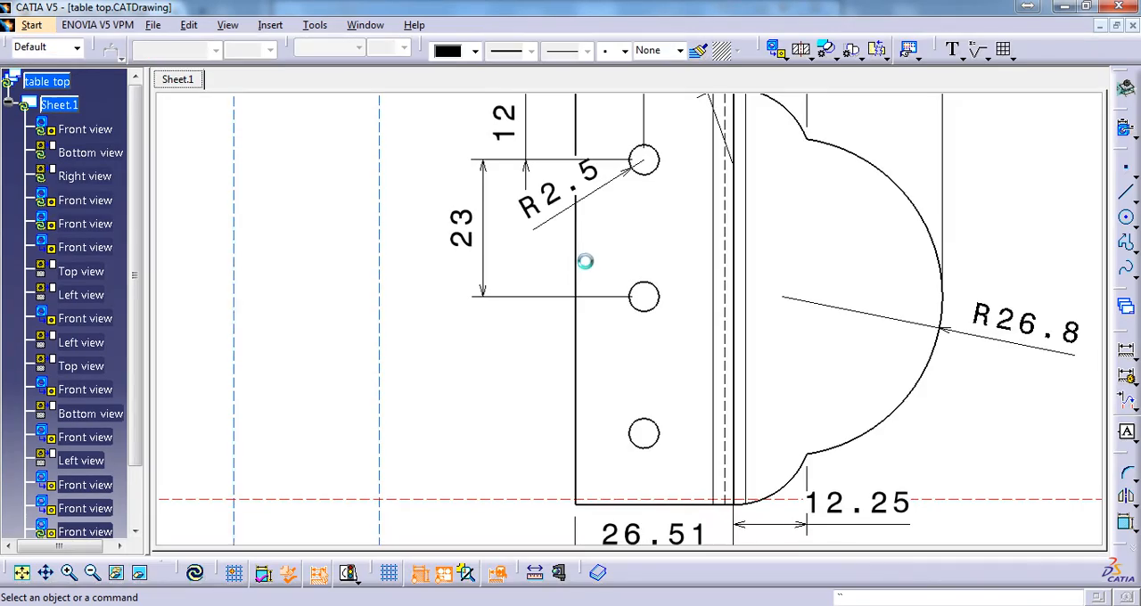
middle_drag(597, 240, 653, 387)
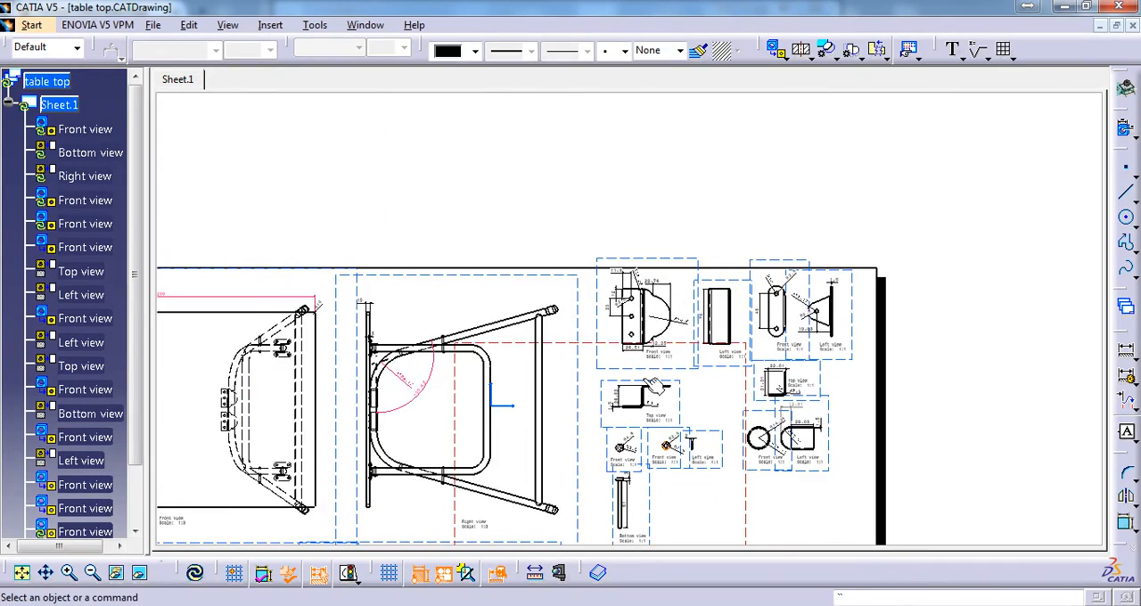
mouse_move(233, 348)
middle_down()
mouse_move(578, 274)
mouse_move(719, 295)
mouse_move(708, 227)
middle_up()
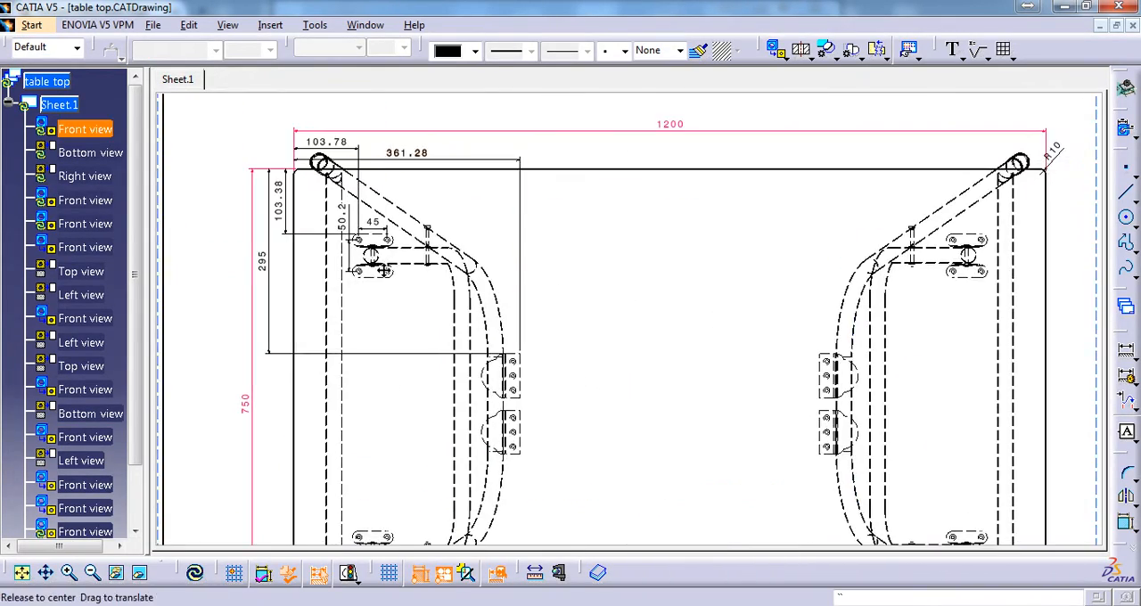
mouse_move(384, 263)
middle_down()
mouse_move(760, 367)
mouse_move(779, 321)
middle_up()
middle_drag(990, 396, 631, 333)
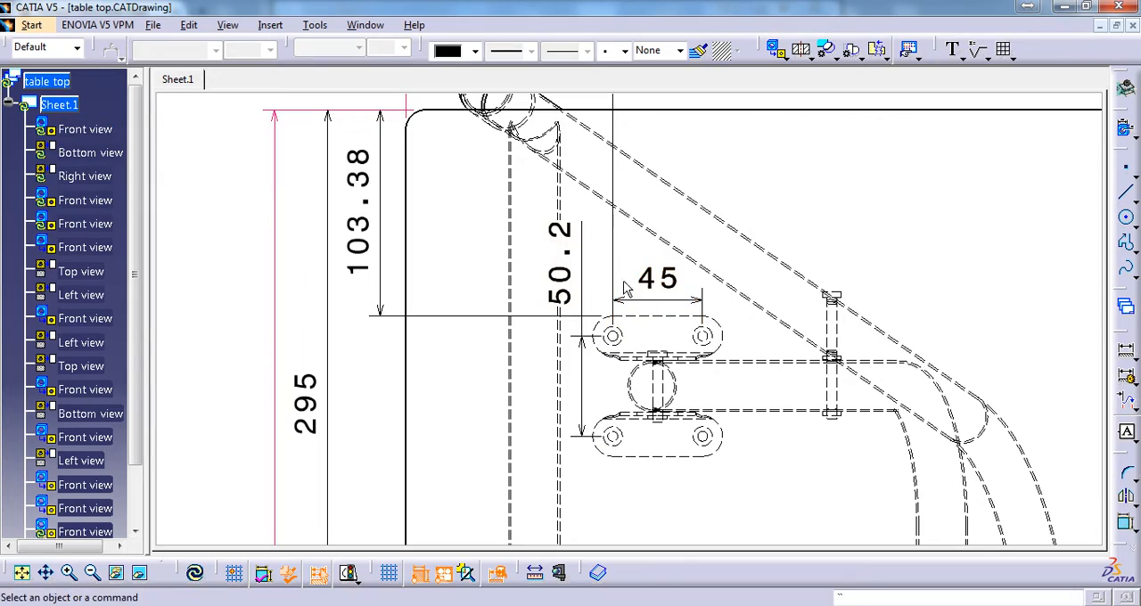
Look up the hole radius and hole spacing in the detail views of the small two-hole bracket
middle_drag(805, 324, 180, 270)
middle_drag(1087, 441, 179, 270)
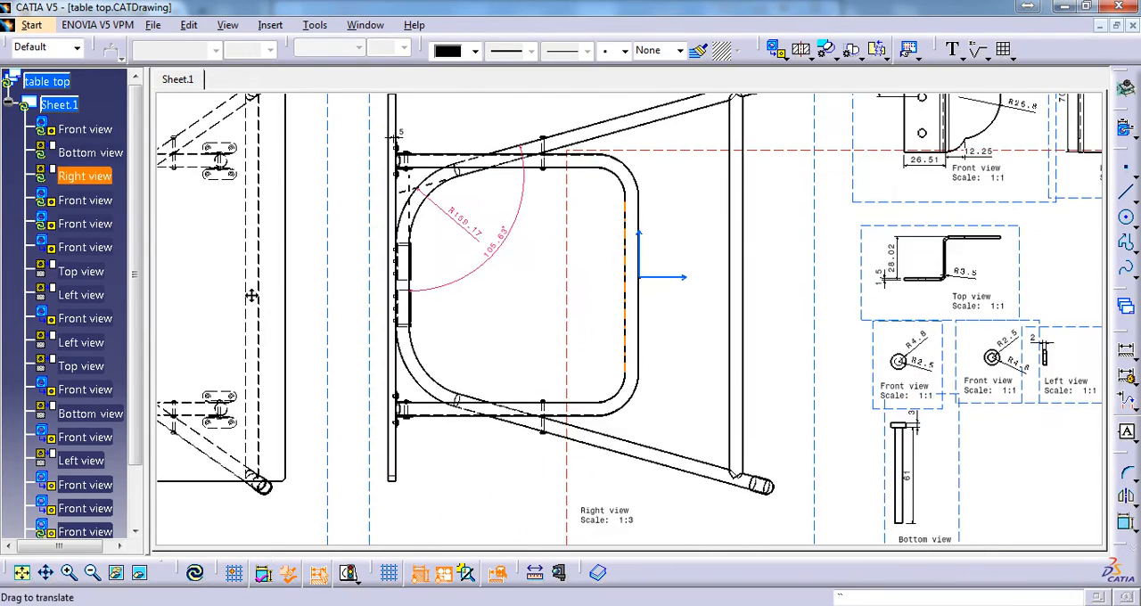
middle_drag(628, 275, 203, 326)
mouse_move(604, 148)
middle_down()
mouse_move(739, 383)
mouse_move(570, 205)
middle_up()
middle_drag(659, 326, 731, 212)
middle_drag(781, 275, 661, 352)
middle_drag(731, 266, 698, 409)
mouse_move(738, 333)
middle_down()
mouse_move(813, 305)
mouse_move(815, 322)
middle_up()
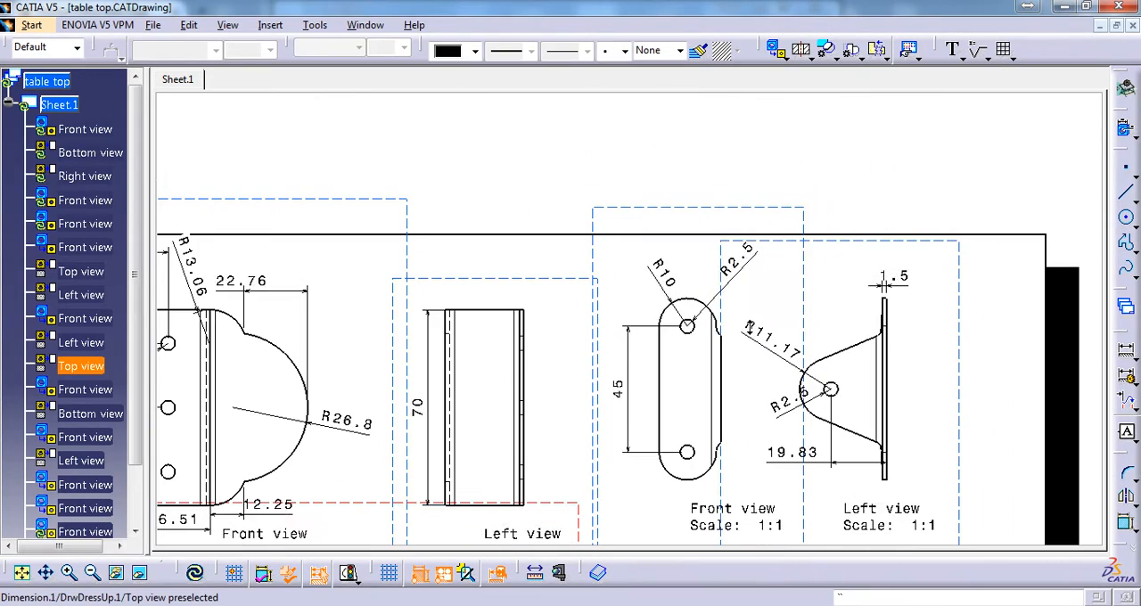
middle_drag(665, 287, 660, 332)
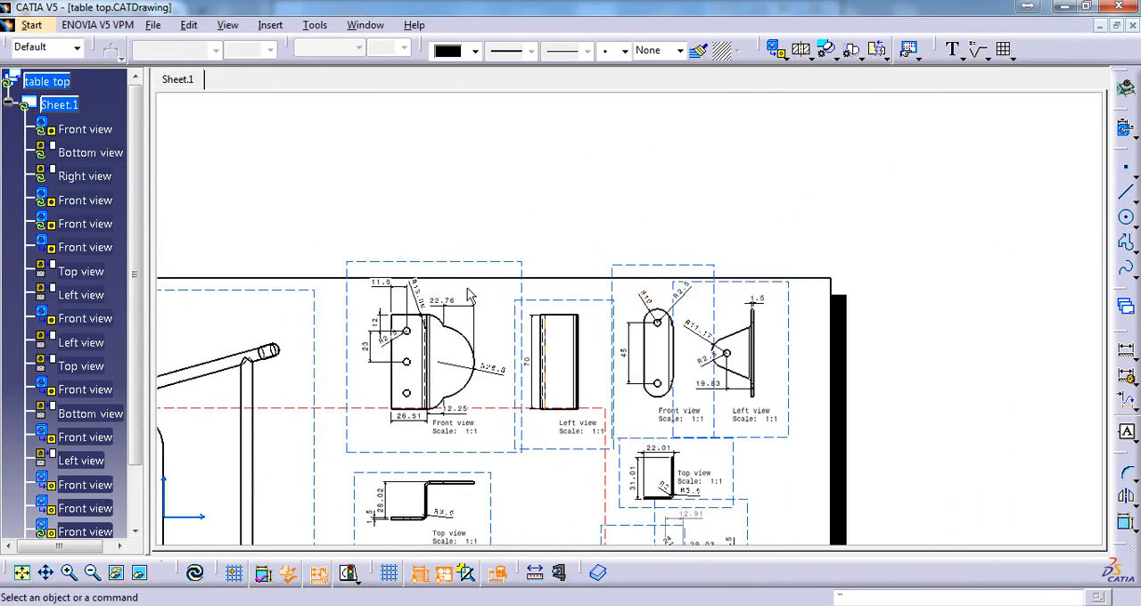
Go back to the table top's front view and check the bracket's offset dimensions from the upper-left corner
middle_drag(469, 298, 785, 285)
mouse_move(415, 267)
middle_down()
mouse_move(731, 257)
mouse_move(1070, 277)
middle_up()
middle_drag(446, 252, 787, 260)
middle_drag(758, 302, 762, 239)
middle_drag(810, 383, 777, 269)
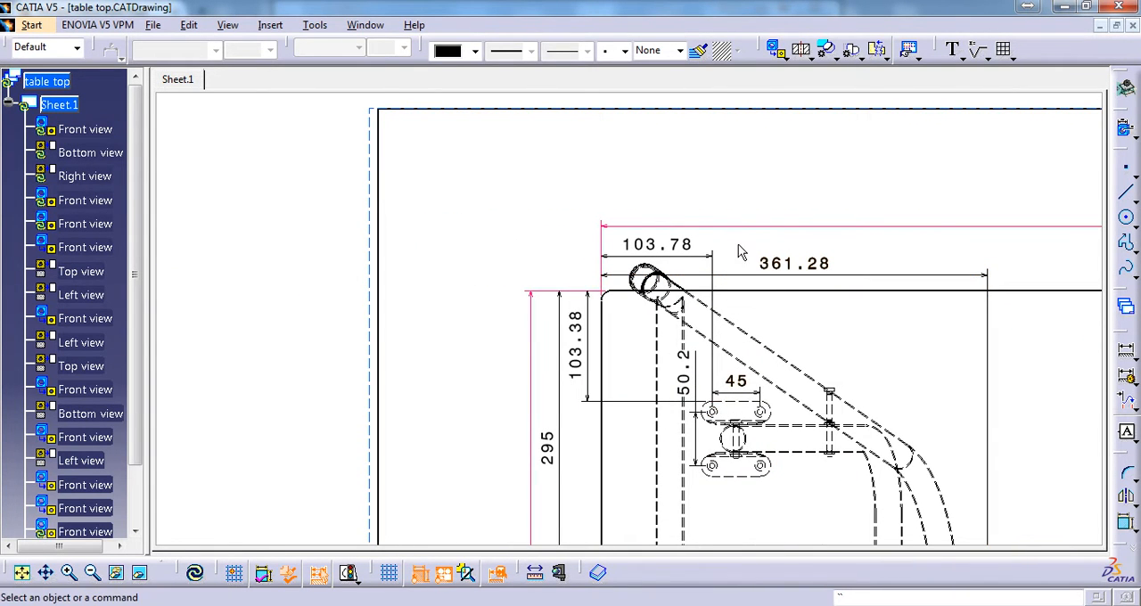
Return to Foldable Table Tut.CATProduct and reopen the mounting hole sketch, Sketch.2, for editing
click(366, 25)
click(463, 131)
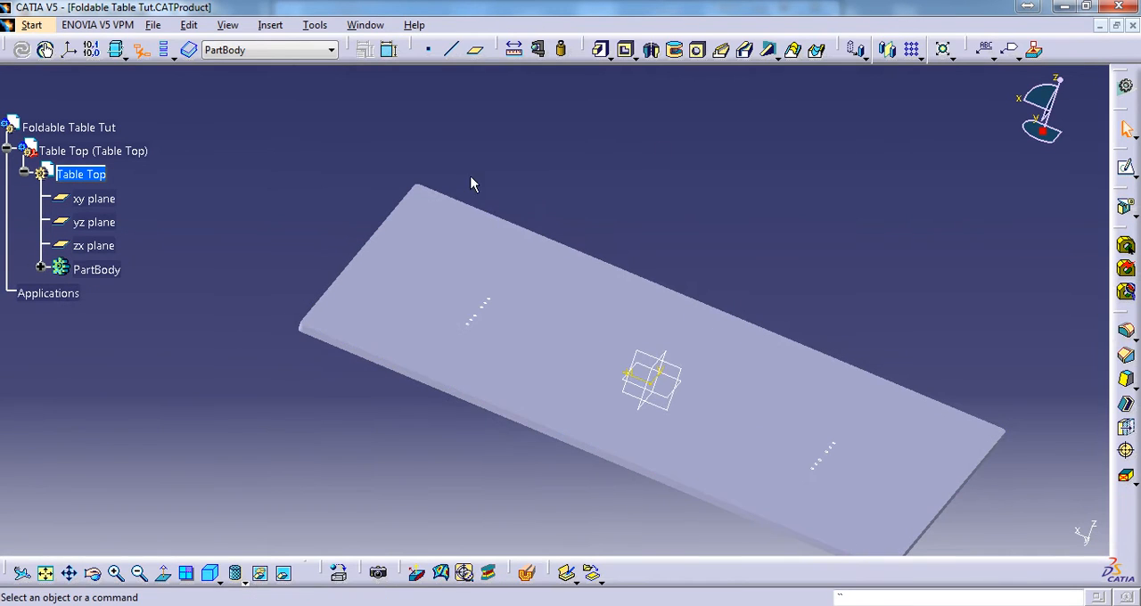
click(40, 267)
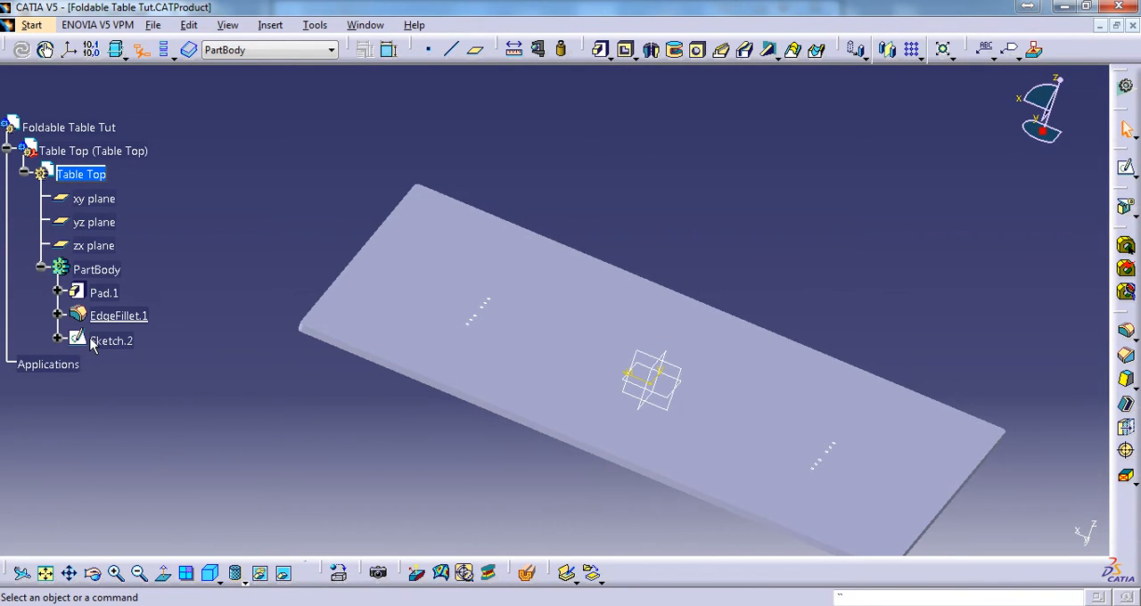
double_click(112, 343)
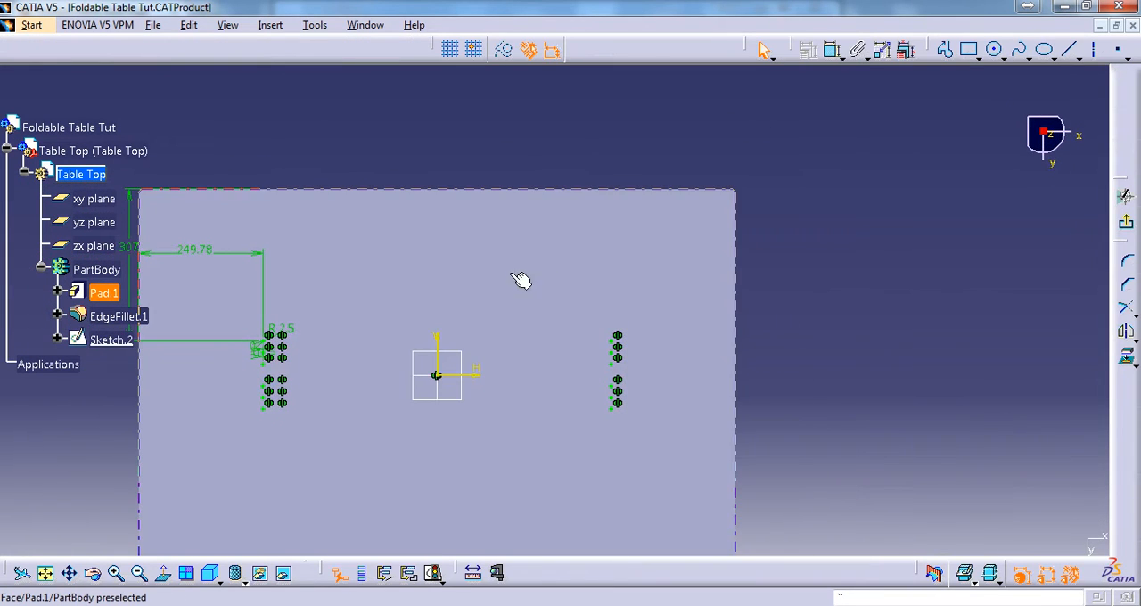
middle_drag(523, 280, 942, 313)
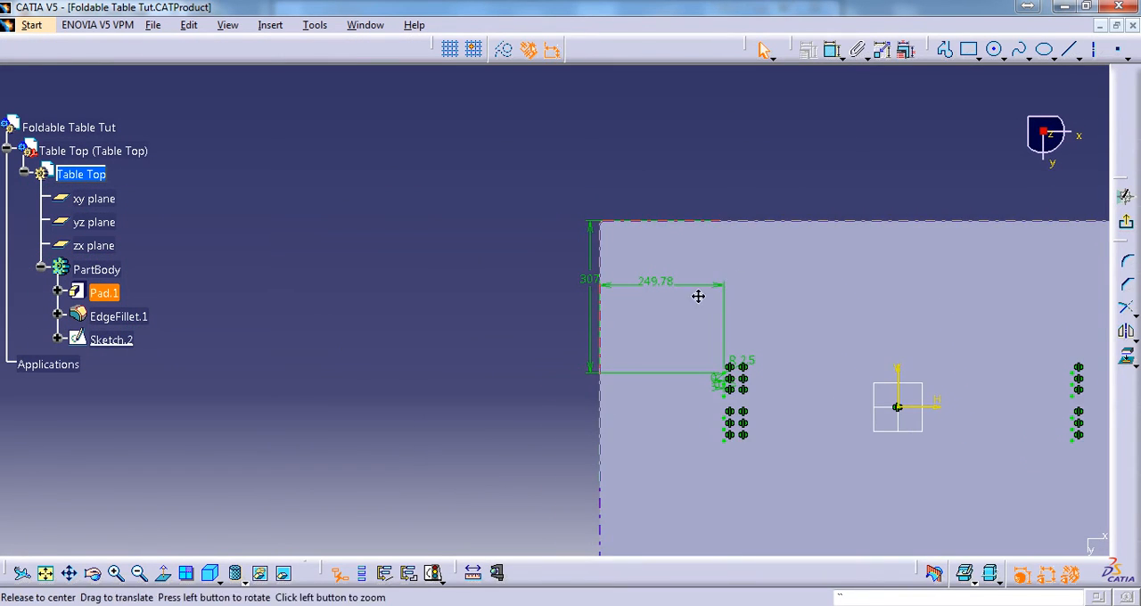
middle_drag(698, 296, 742, 214)
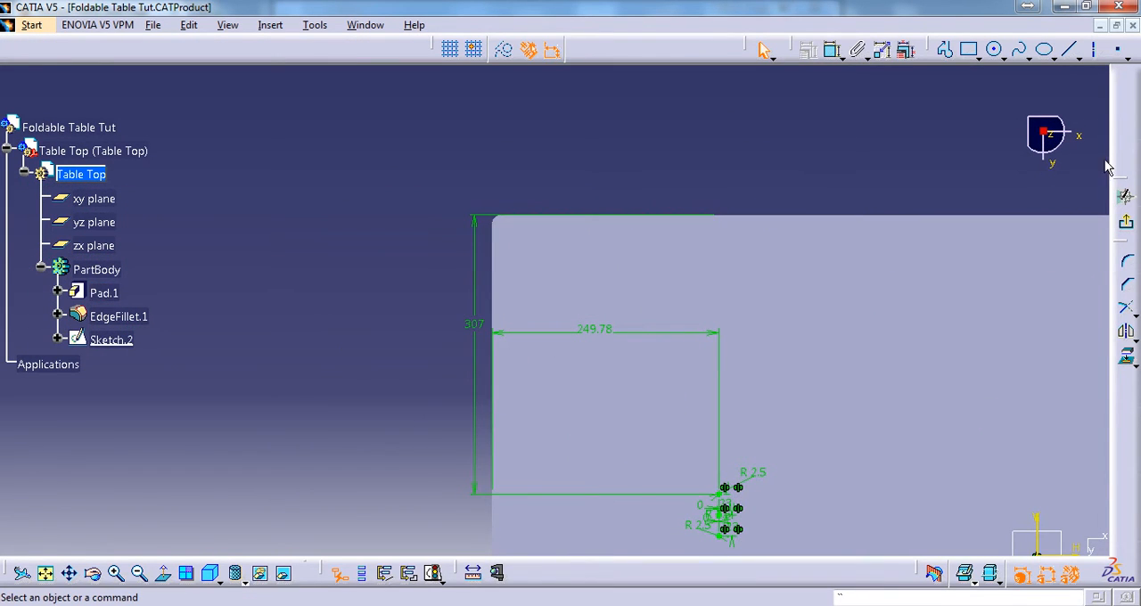
Sketch a circle of about 17 mm radius near the table top's upper-left corner and hide the 3D background geometry
click(995, 51)
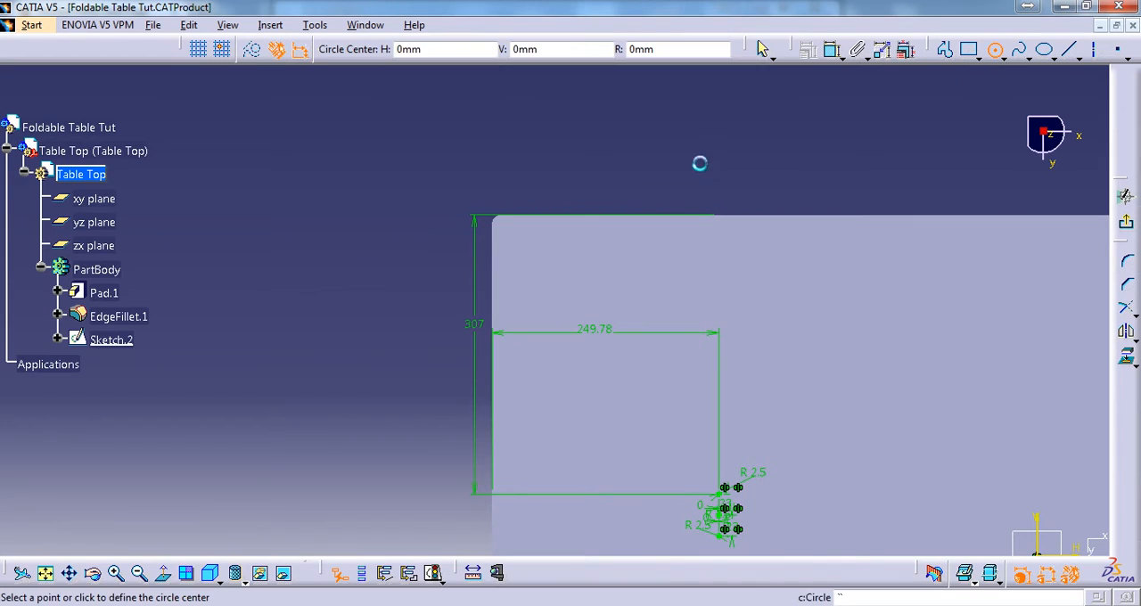
click(613, 354)
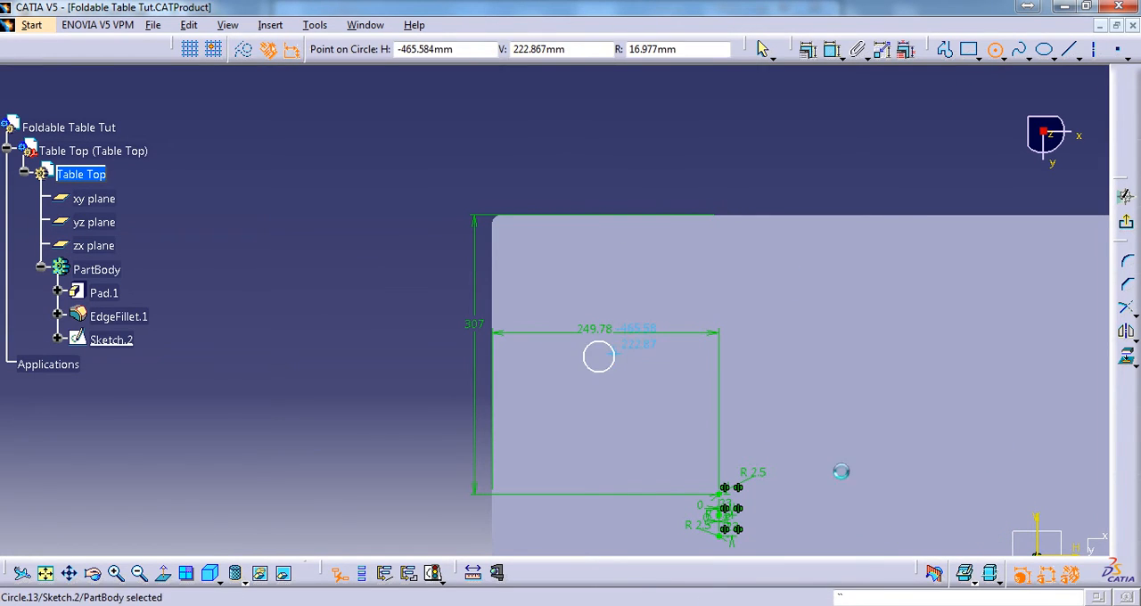
click(975, 584)
click(985, 540)
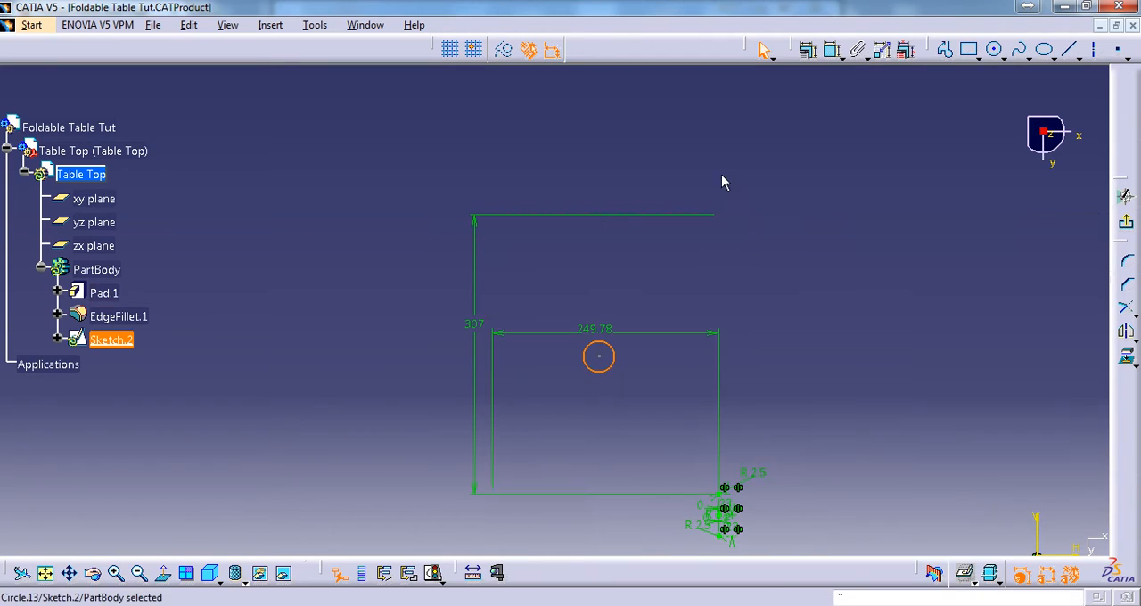
Dimension the new circle's radius and set it to 2.5 mm
click(653, 347)
click(832, 50)
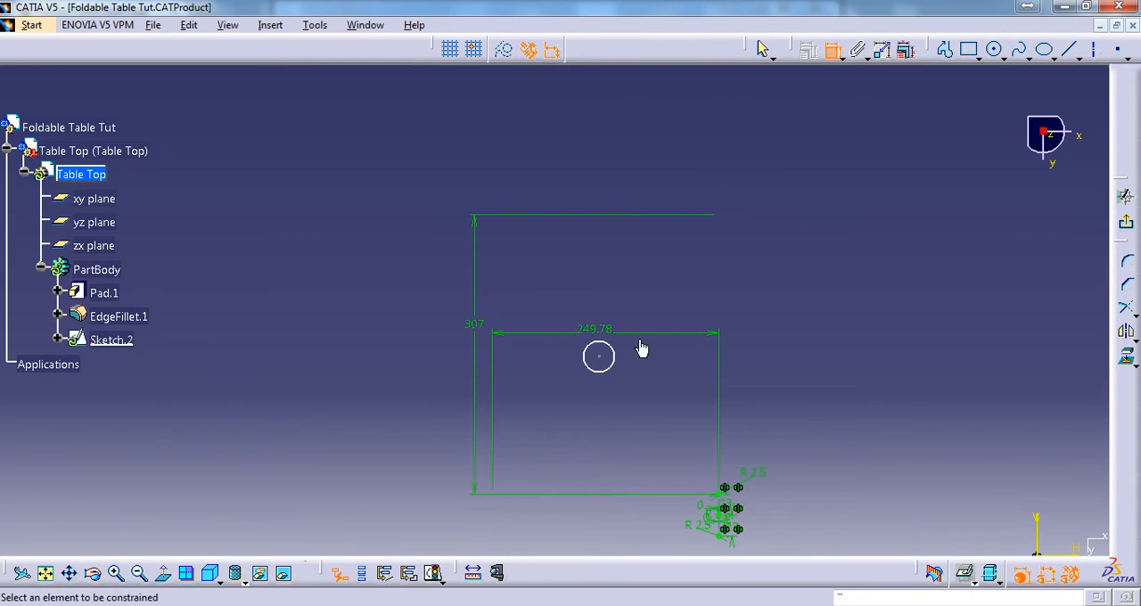
click(662, 306)
double_click(664, 306)
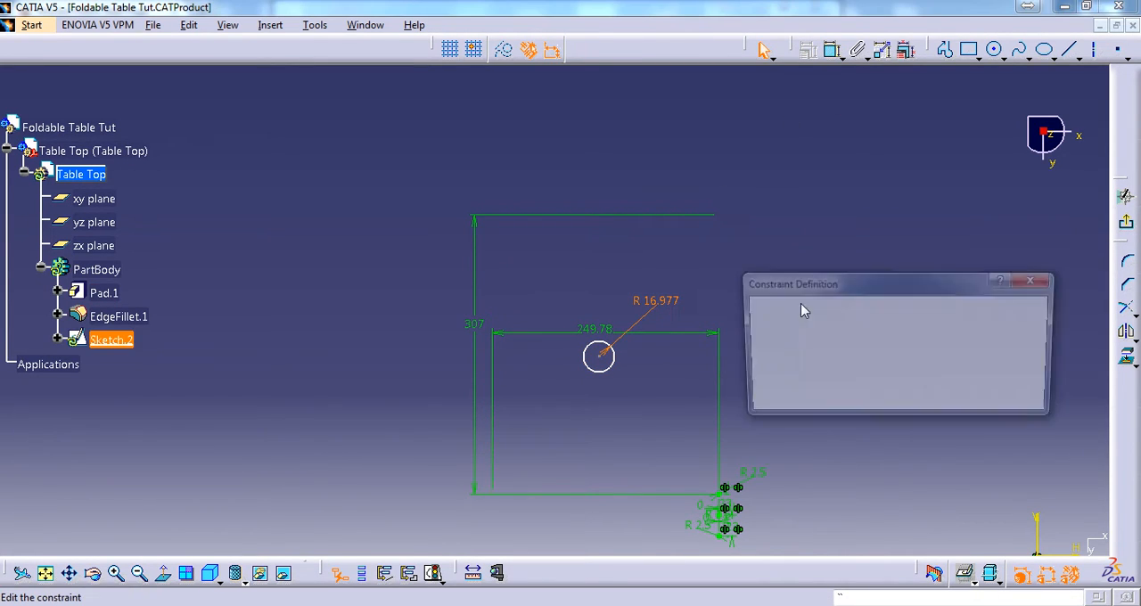
text(2.5)
key(Return)
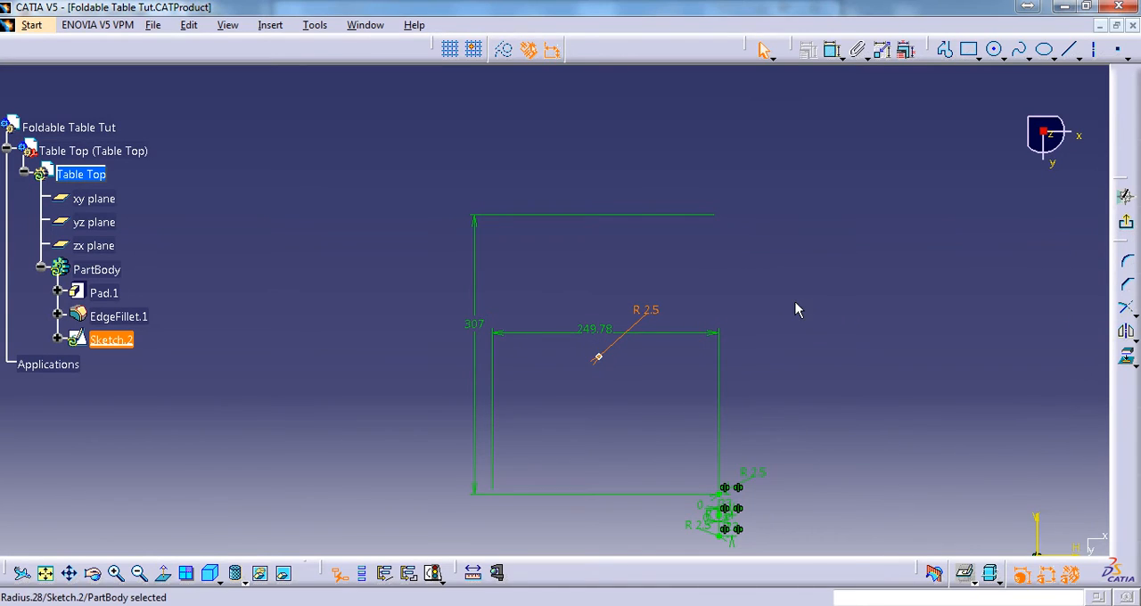
Restore the display of the 3D geometry behind the sketch
middle_drag(614, 258, 611, 198)
middle_drag(701, 223, 697, 234)
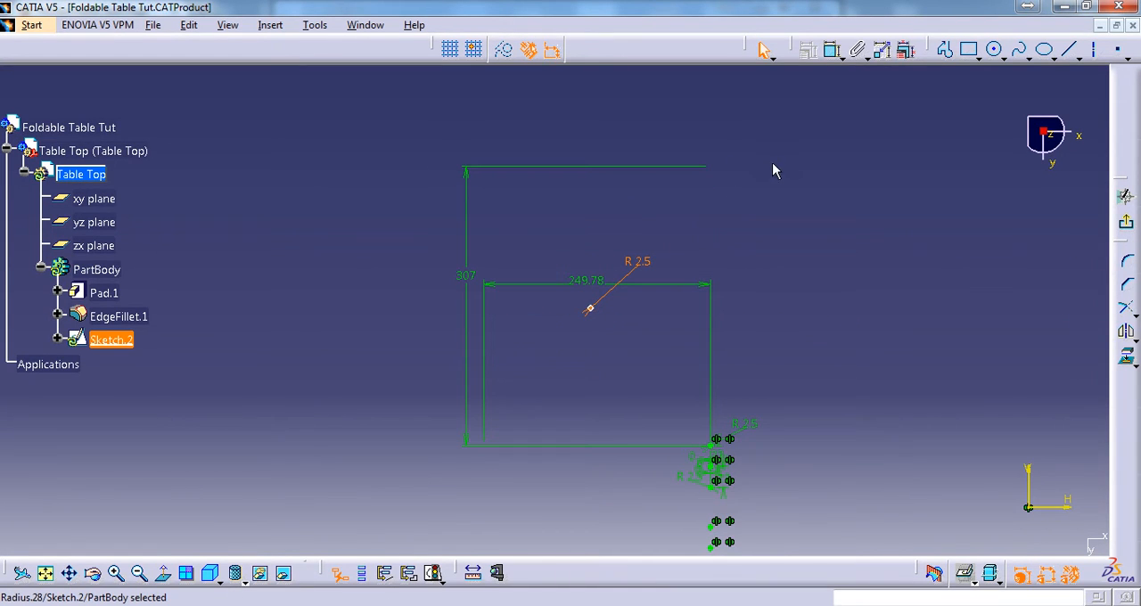
click(990, 575)
click(979, 544)
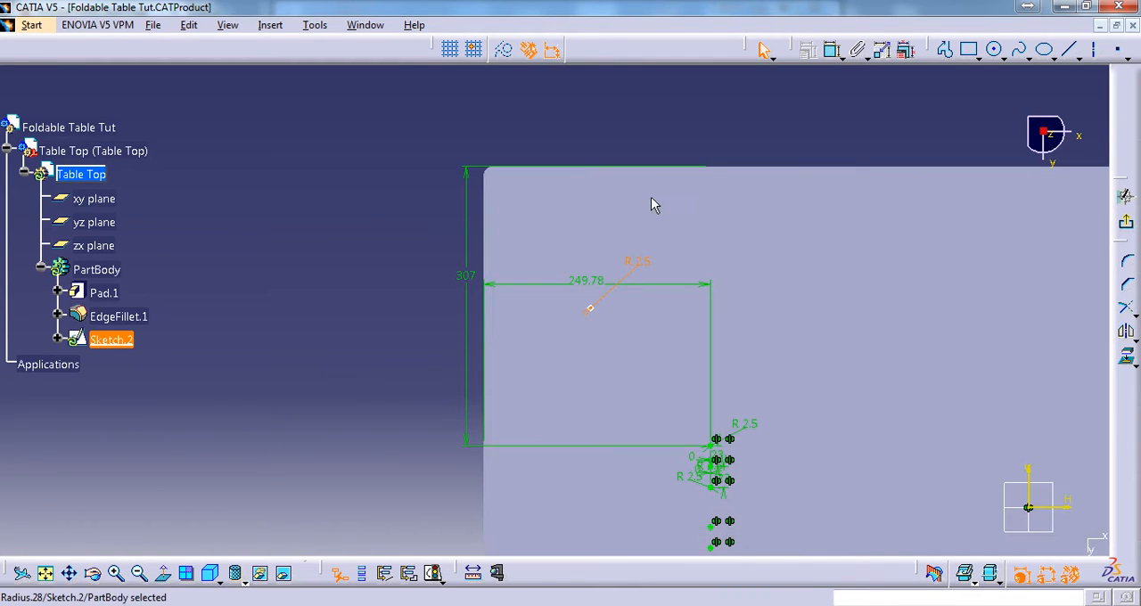
Try to dimension the new hole's centre from the table top's left edge
click(831, 49)
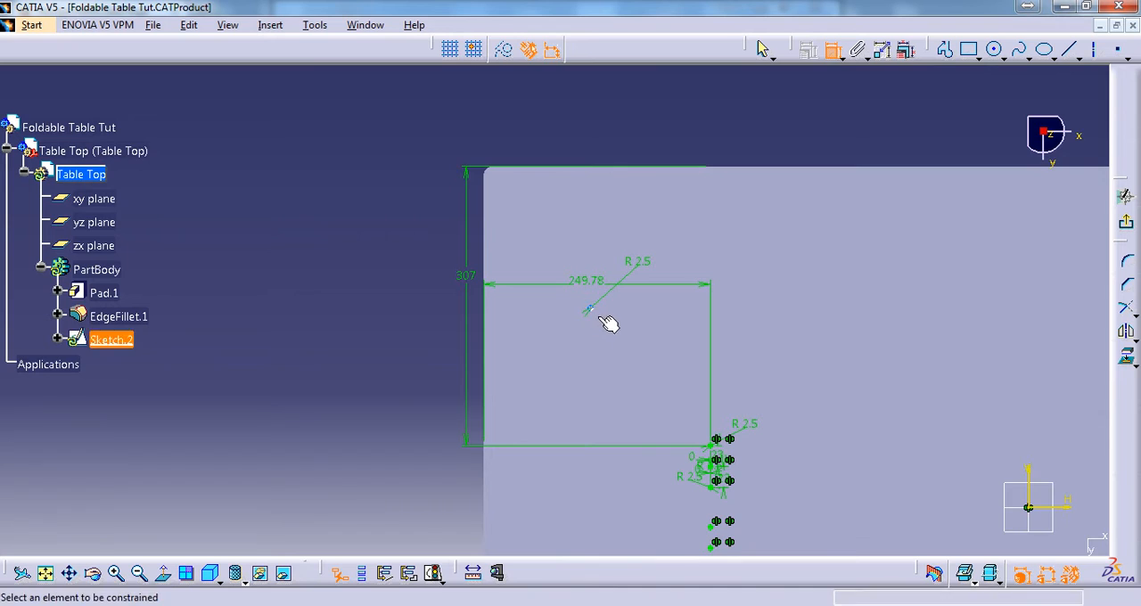
scroll(589, 310, up, 11)
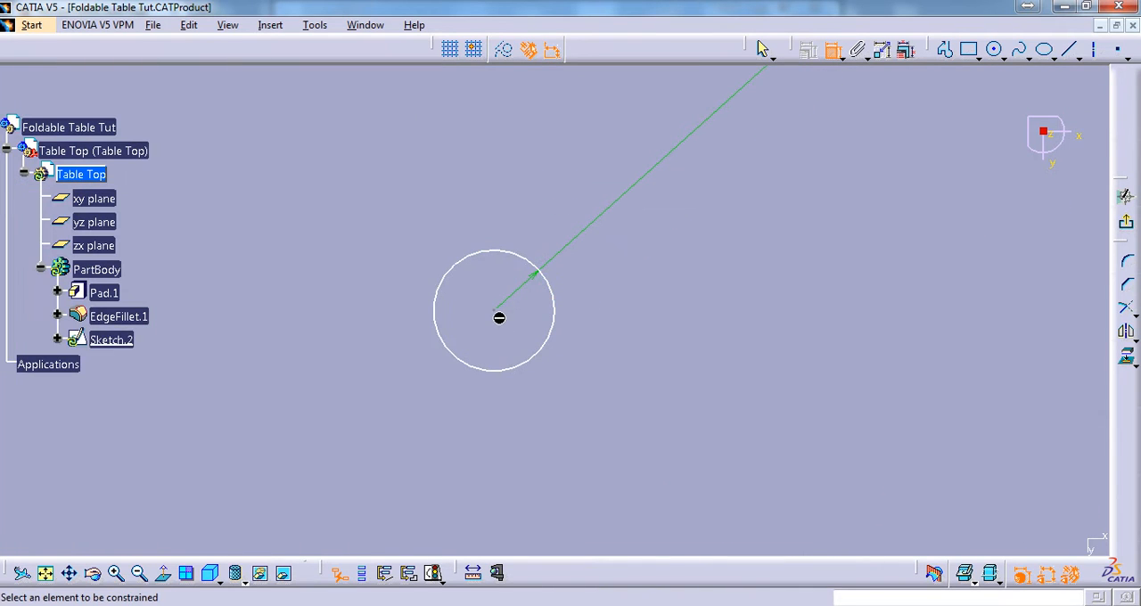
mouse_move(575, 276)
ctrl+middle_down()
mouse_move(466, 362)
mouse_move(591, 354)
ctrl+middle_up()
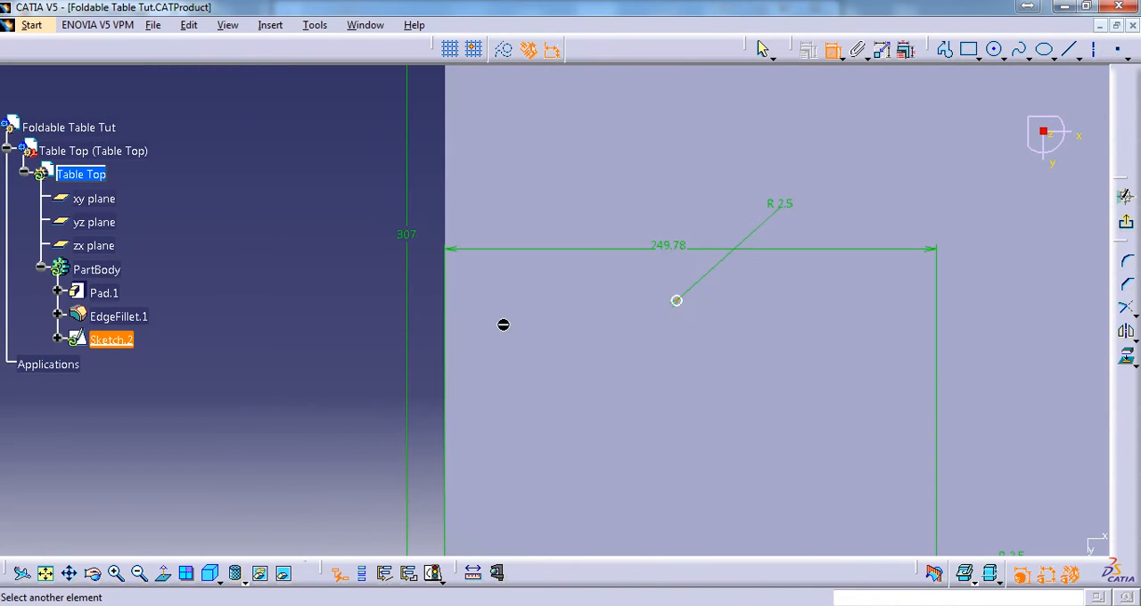
click(448, 201)
mouse_move(549, 153)
ctrl+middle_down()
mouse_move(609, 280)
mouse_move(592, 328)
mouse_move(607, 330)
mouse_move(585, 358)
mouse_move(639, 290)
ctrl+middle_up()
click(591, 244)
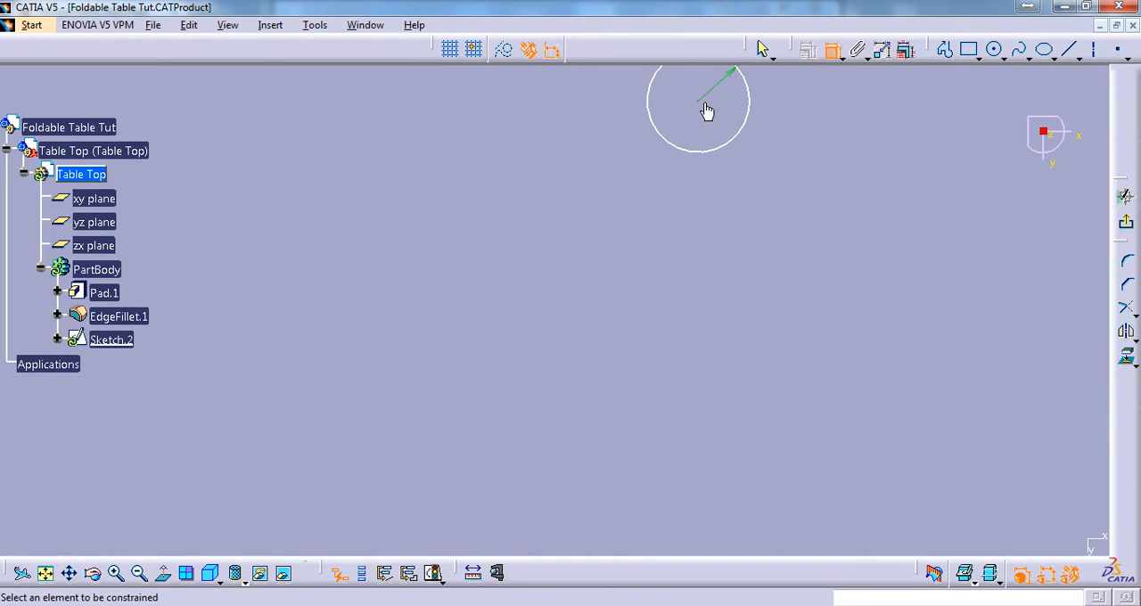
Dimension the horizontal distance from the table top's left edge to the new hole's centre, placing the dimension above the top edge
ctrl+middle_drag(583, 209, 588, 481)
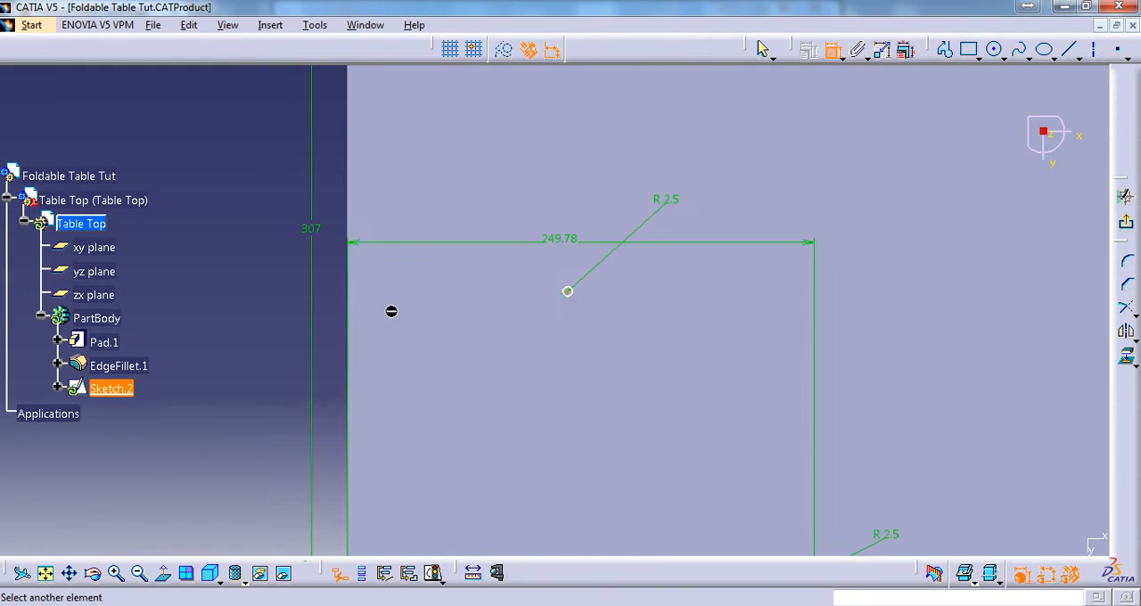
click(351, 189)
ctrl+middle_drag(227, 214, 367, 342)
click(517, 178)
right_click(515, 163)
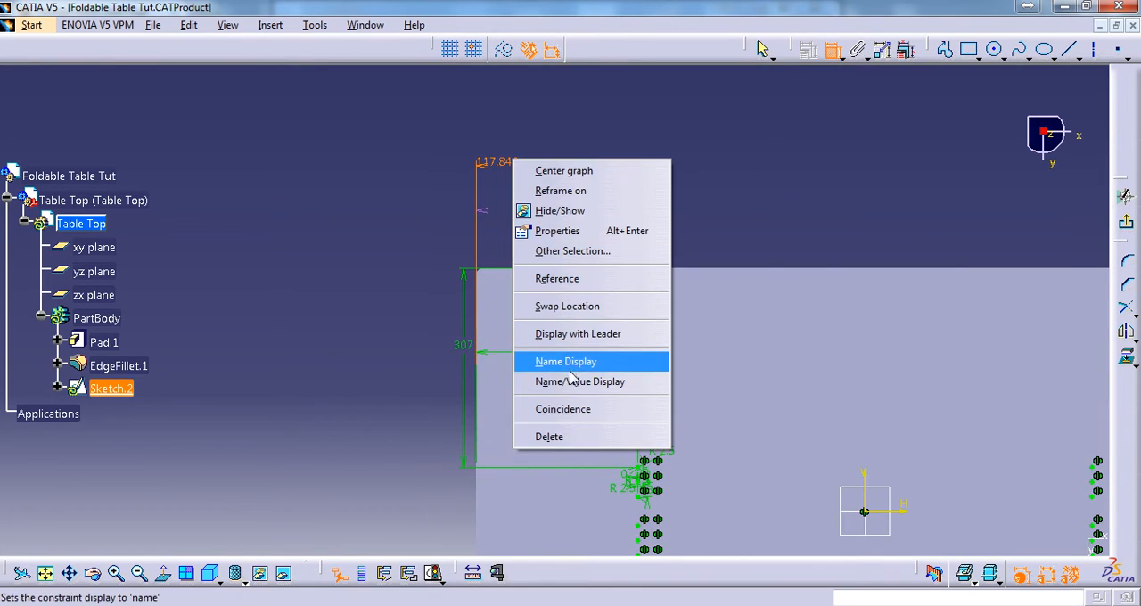
click(560, 443)
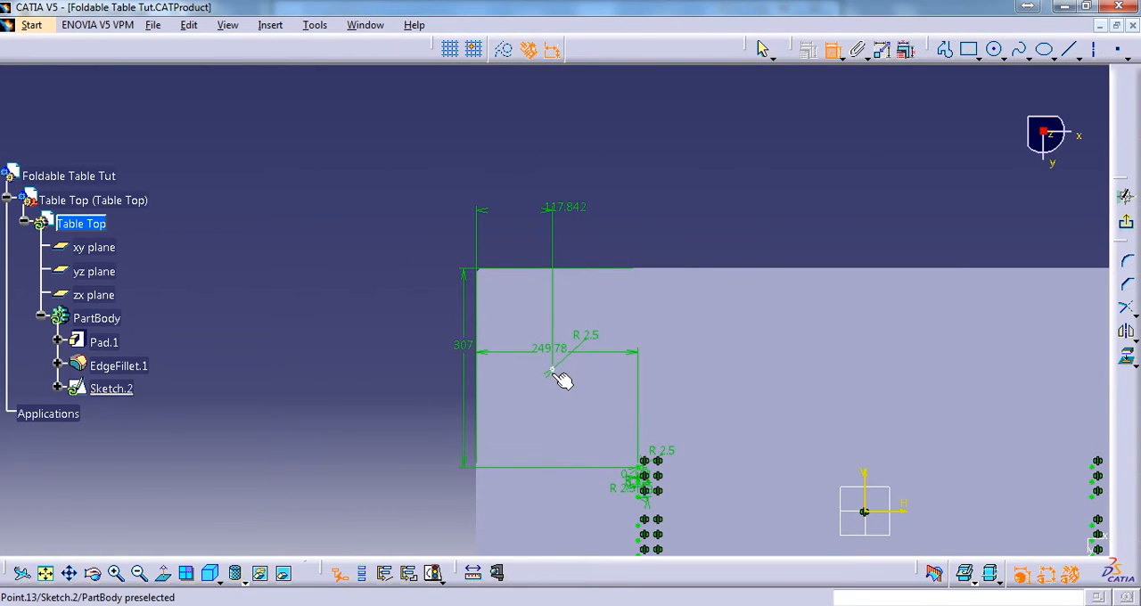
Dimension the vertical distance from the table top's upper edge to the new hole's centre, placing it outside the left edge
mouse_move(580, 371)
ctrl+middle_down()
mouse_move(552, 357)
mouse_move(552, 308)
ctrl+middle_up()
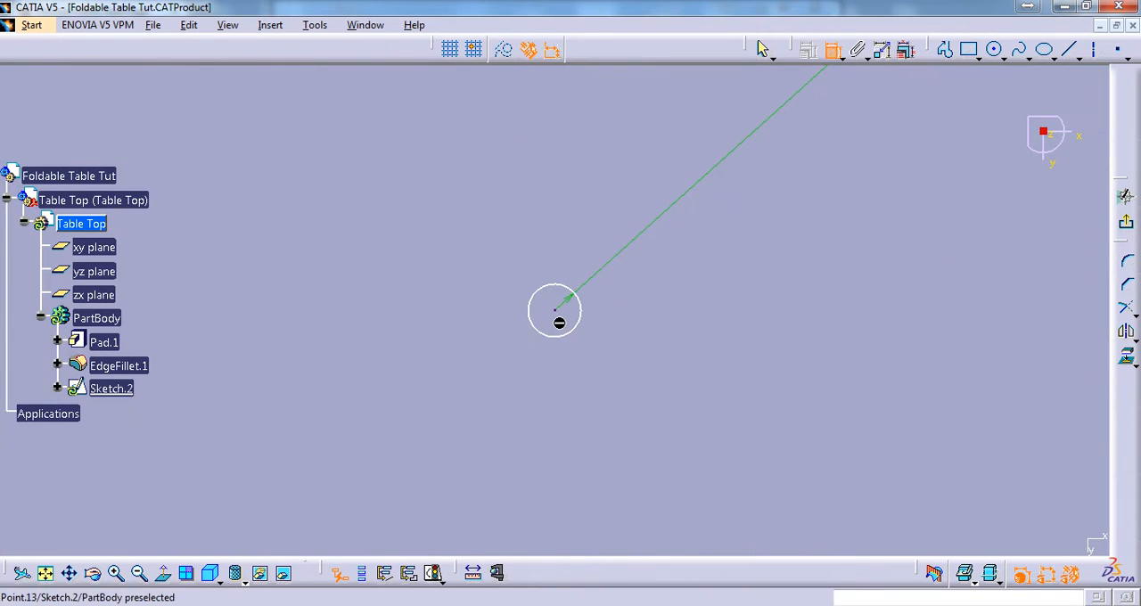
click(560, 319)
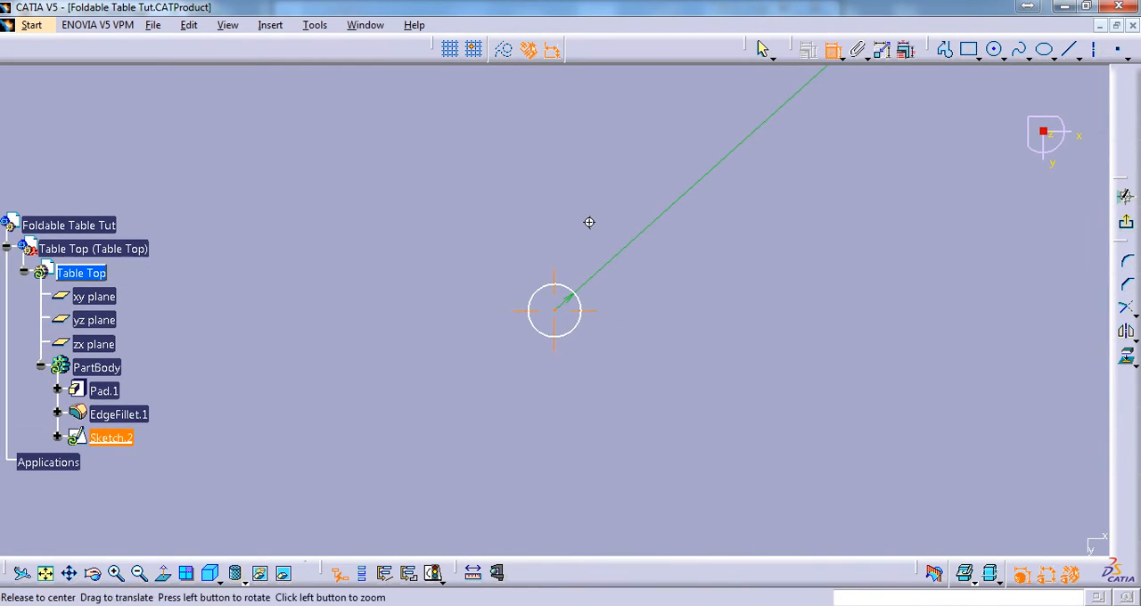
ctrl+middle_drag(589, 222, 617, 363)
click(693, 171)
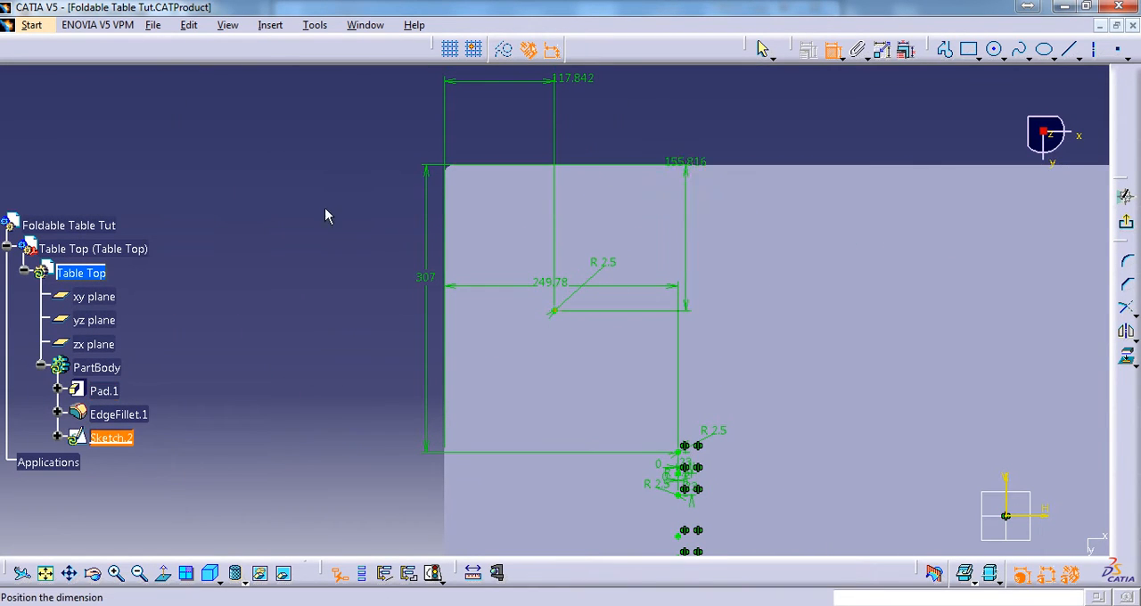
click(374, 214)
middle_drag(614, 242, 648, 279)
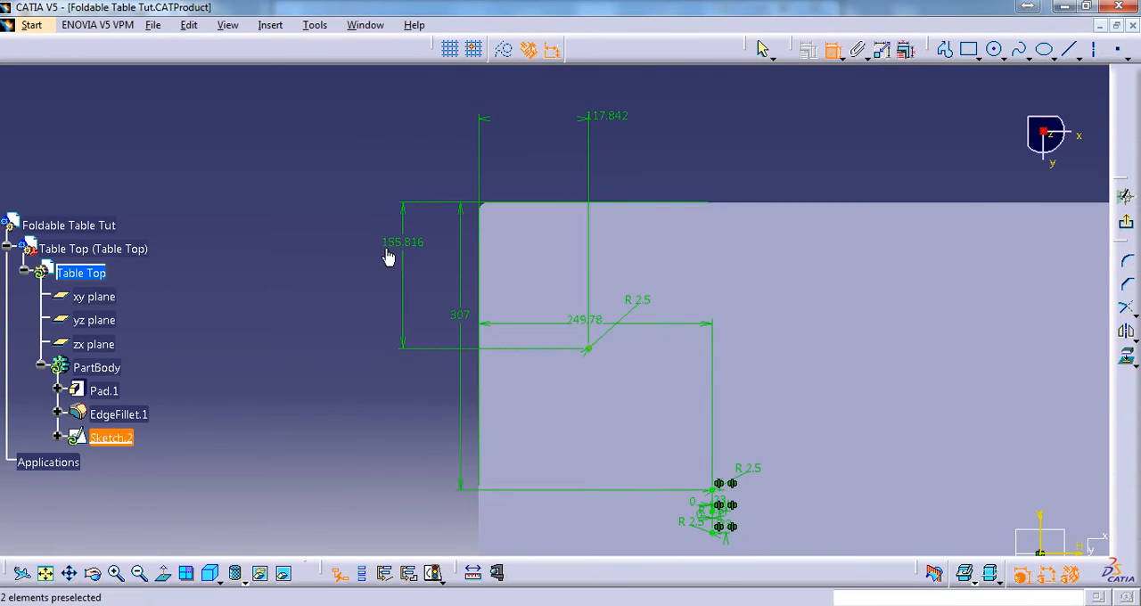
Check the bracket's offsets from the upper-left corner in table top.CATDrawing and return to Foldable Table Tut.CATProduct
click(372, 25)
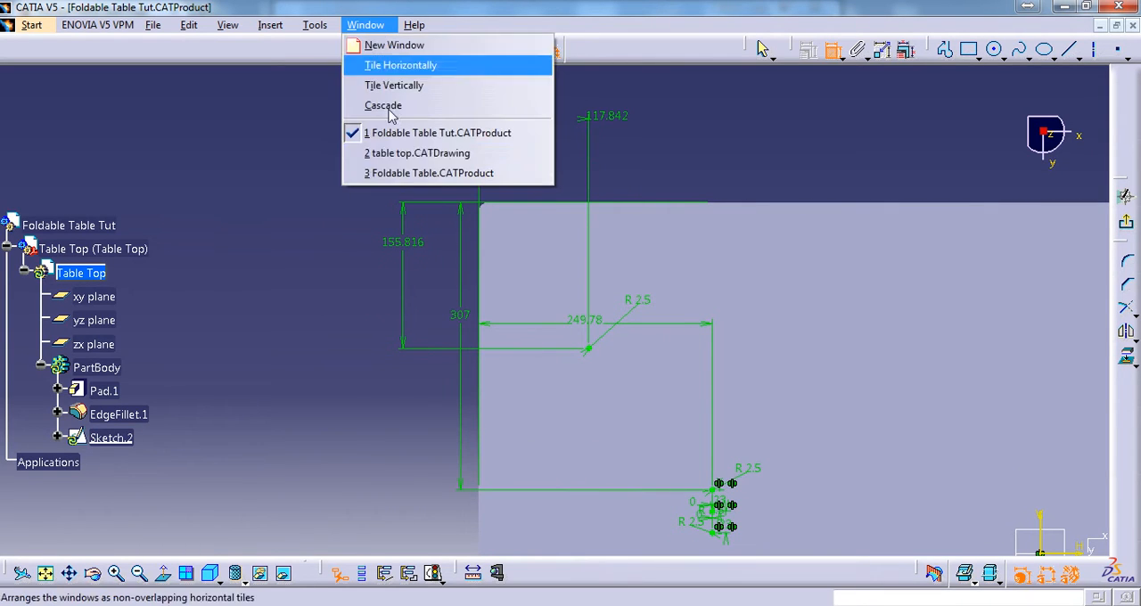
click(406, 151)
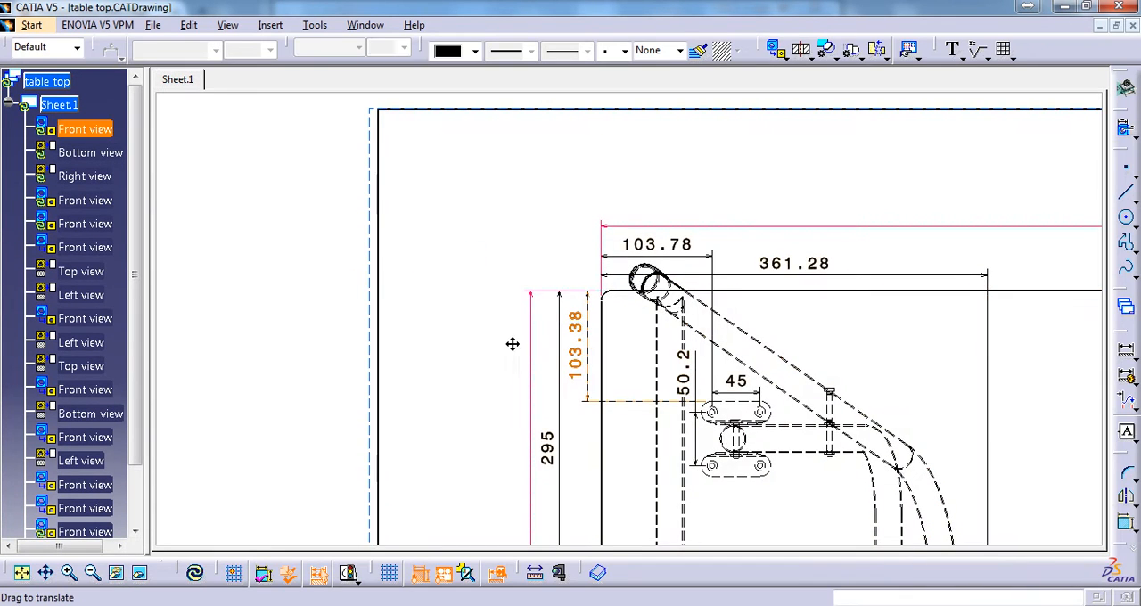
middle_drag(513, 344, 441, 369)
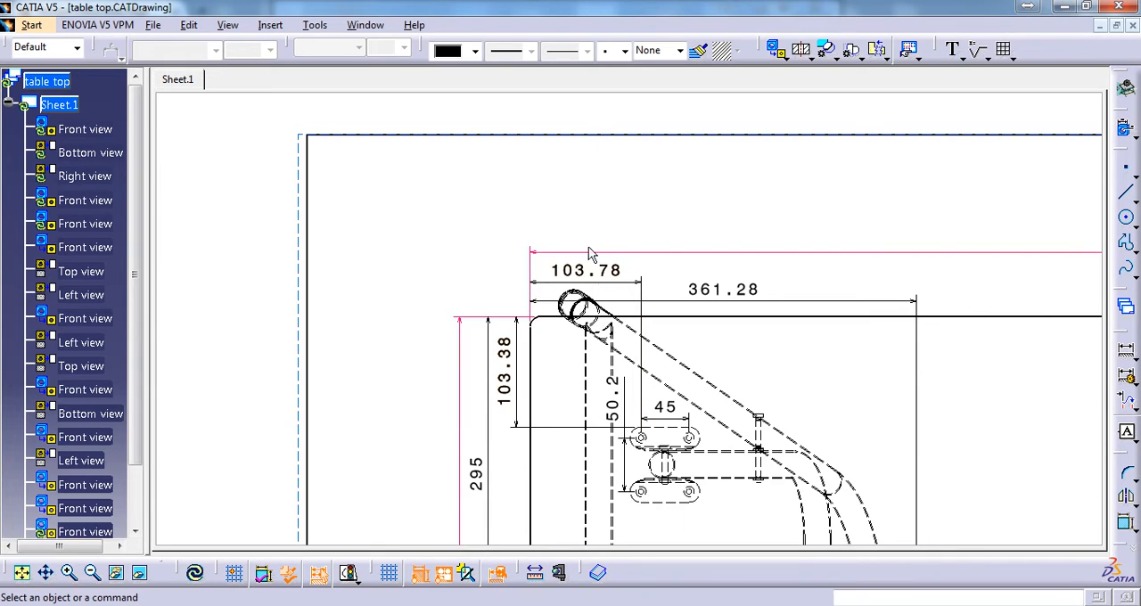
click(366, 25)
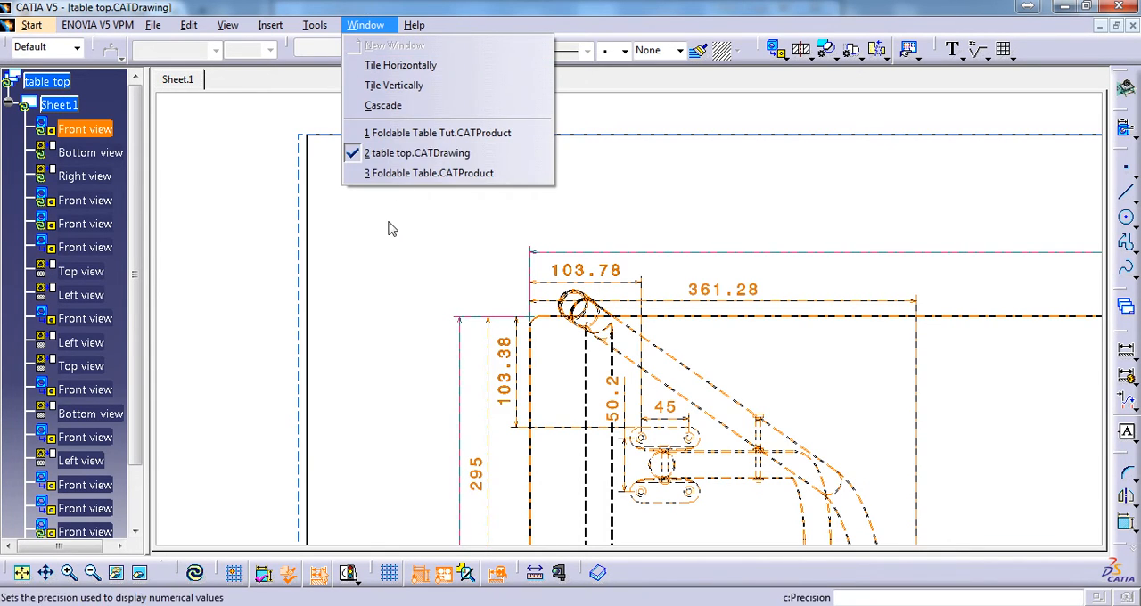
click(441, 142)
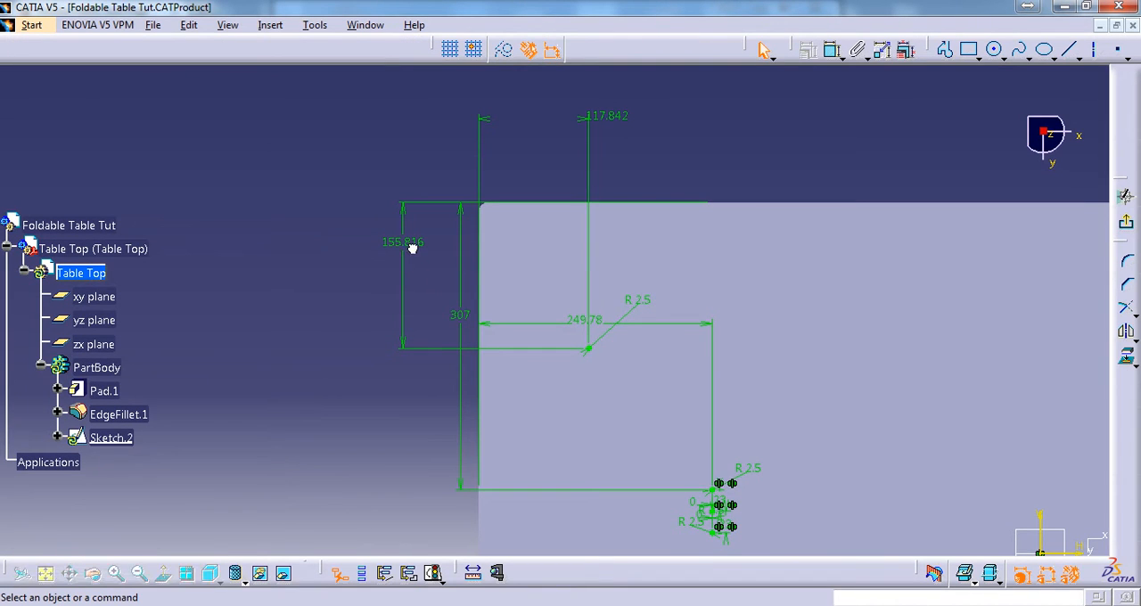
Set the new hole's vertical offset to 103.38 mm and its horizontal offset to 103.78 mm
double_click(417, 251)
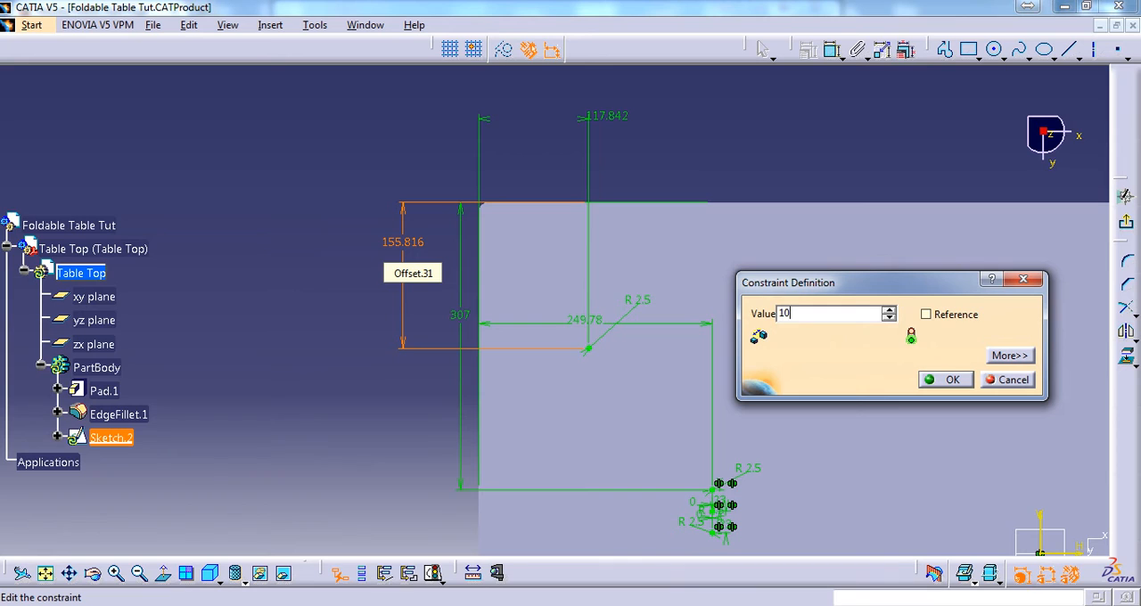
key(Return)
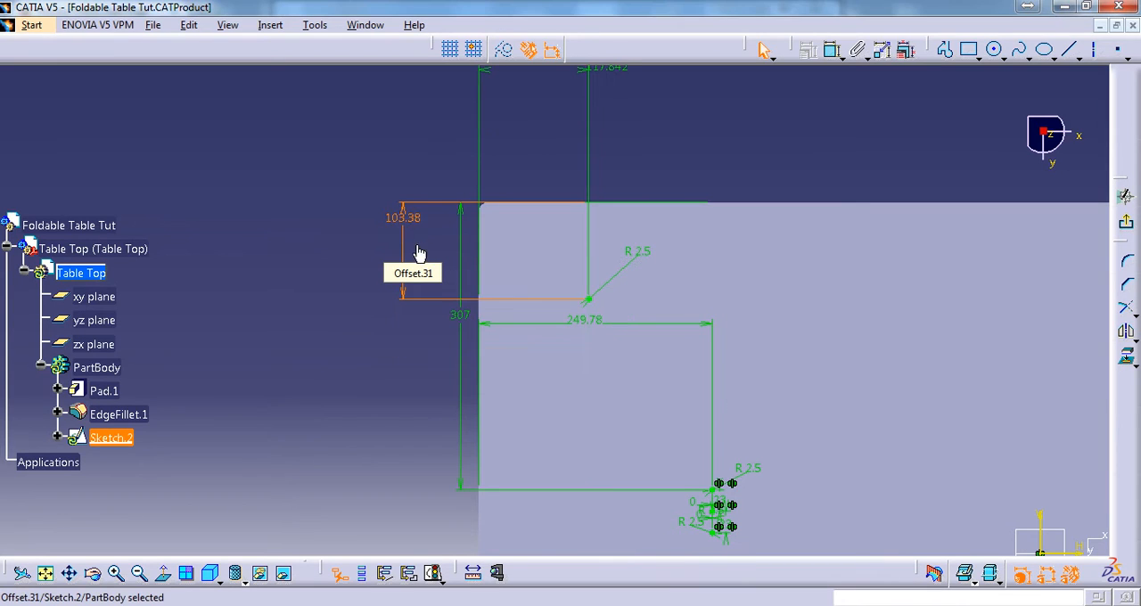
double_click(608, 80)
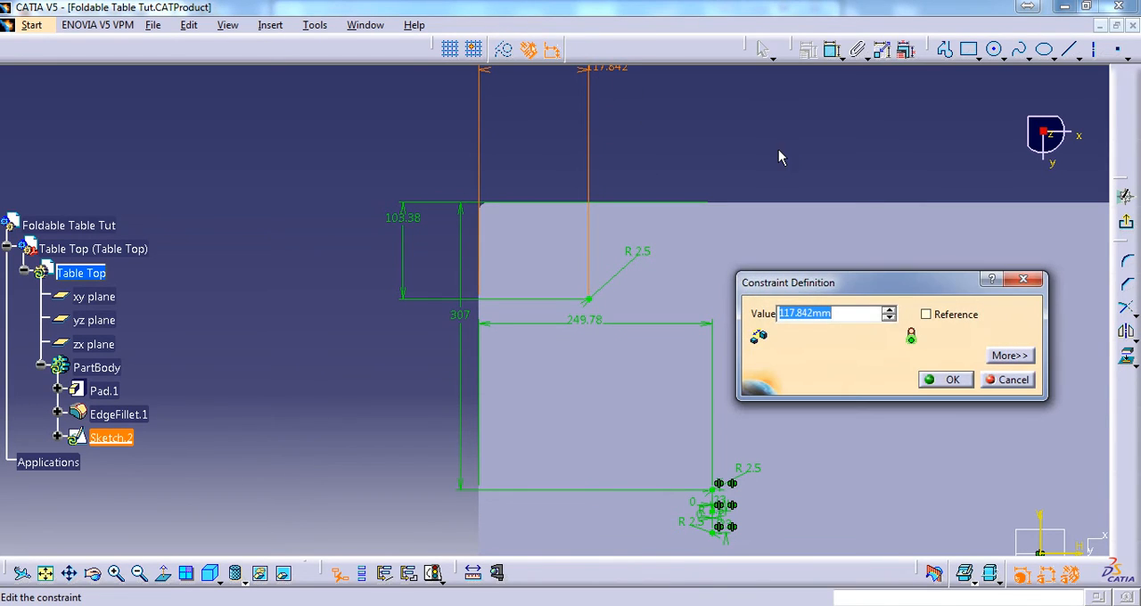
text(103)
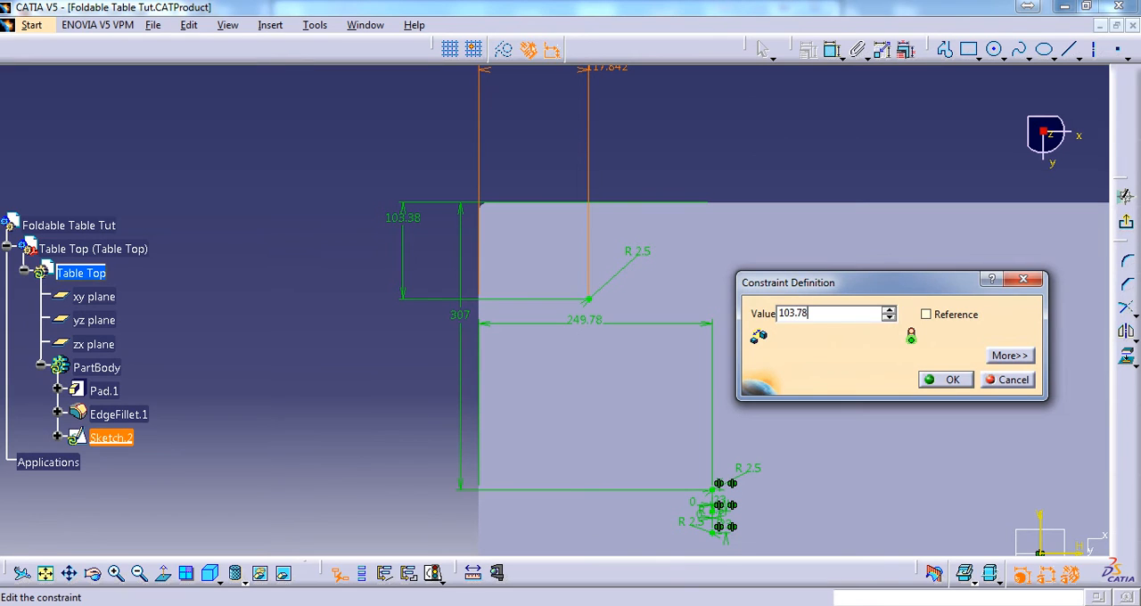
text(.78)
key(Return)
Look up the four bracket holes' horizontal and vertical spacing in table top.CATDrawing and return to Foldable Table Tut.CATProduct
middle_drag(670, 164, 693, 90)
mouse_move(628, 301)
middle_down()
mouse_move(569, 363)
mouse_move(662, 311)
mouse_move(708, 236)
middle_up()
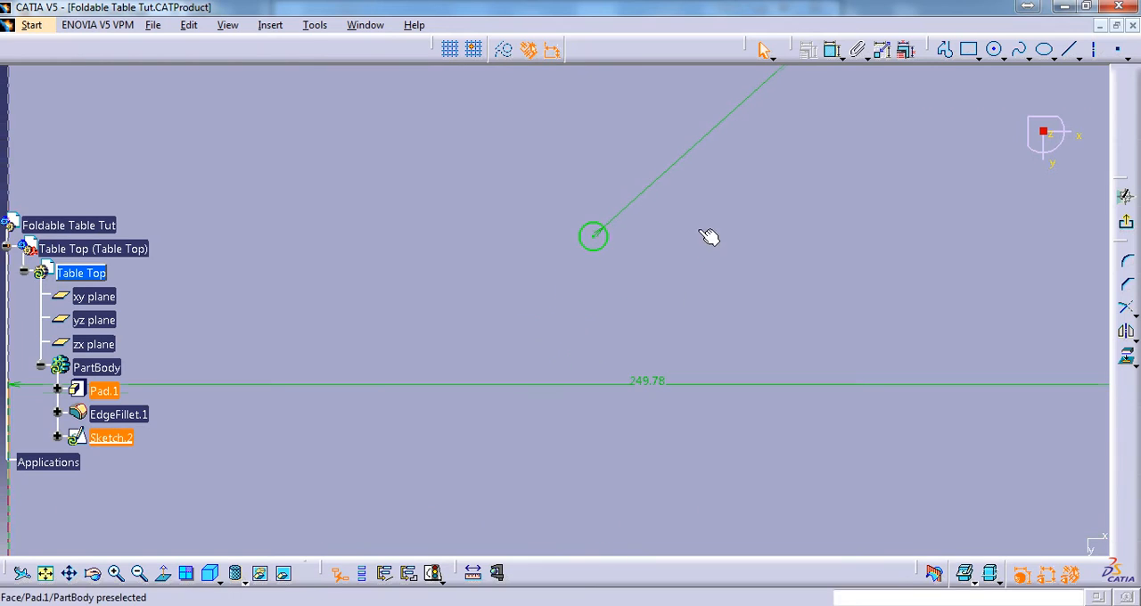
click(367, 25)
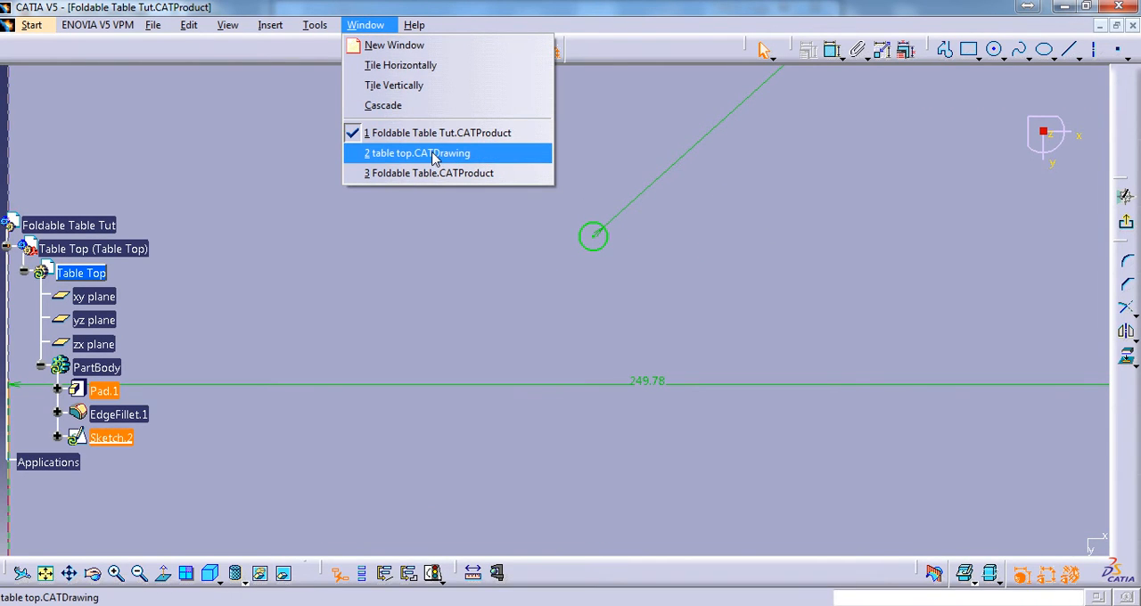
click(435, 154)
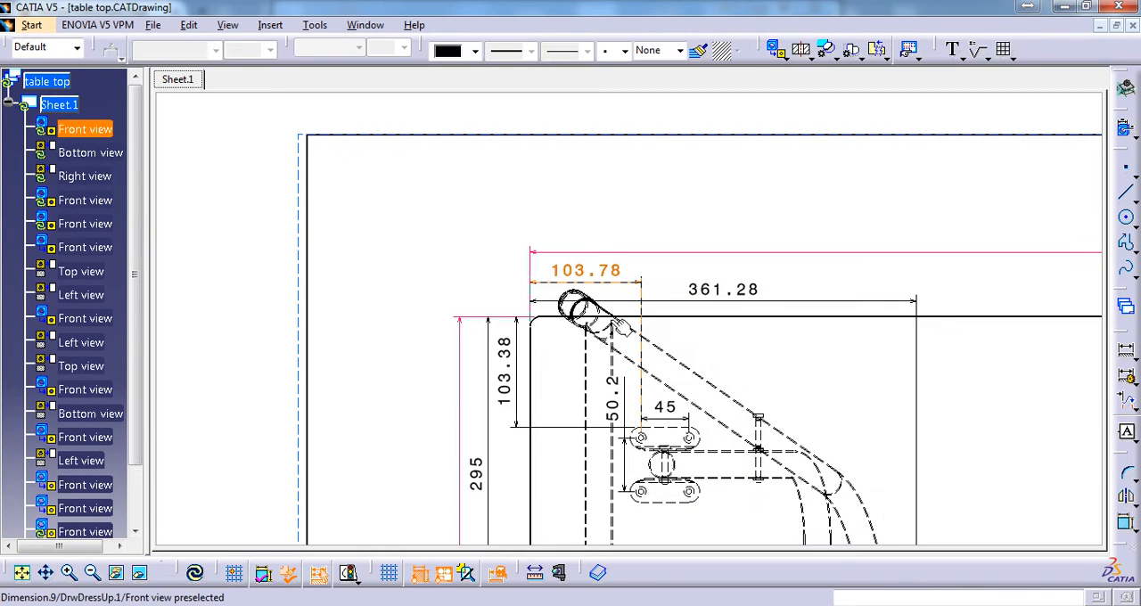
middle_drag(647, 306, 627, 306)
scroll(627, 305, up, 5)
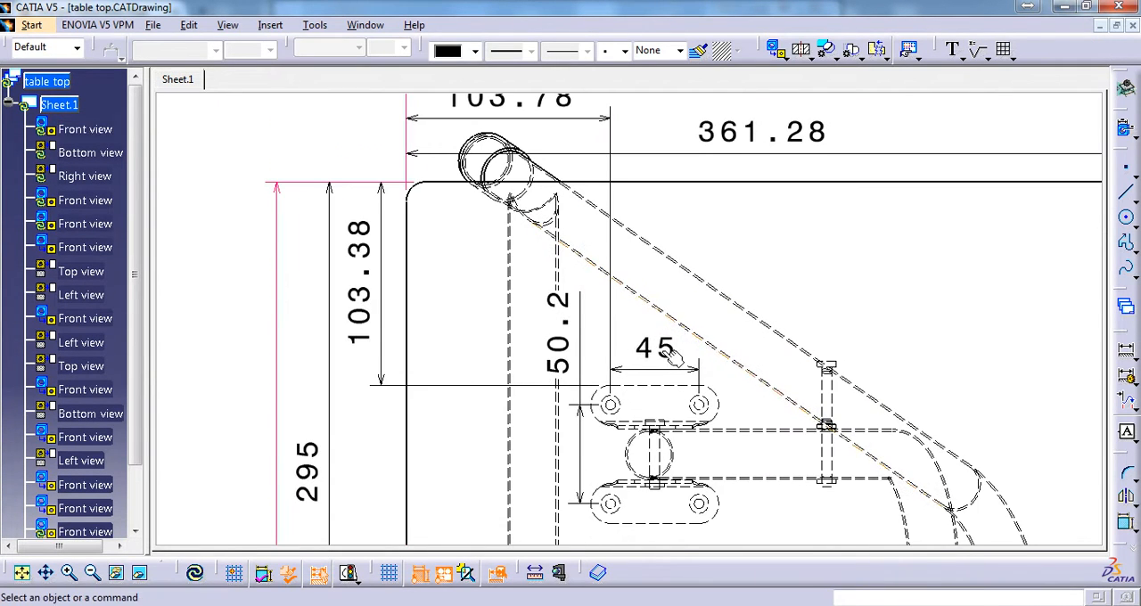
middle_drag(671, 416, 638, 272)
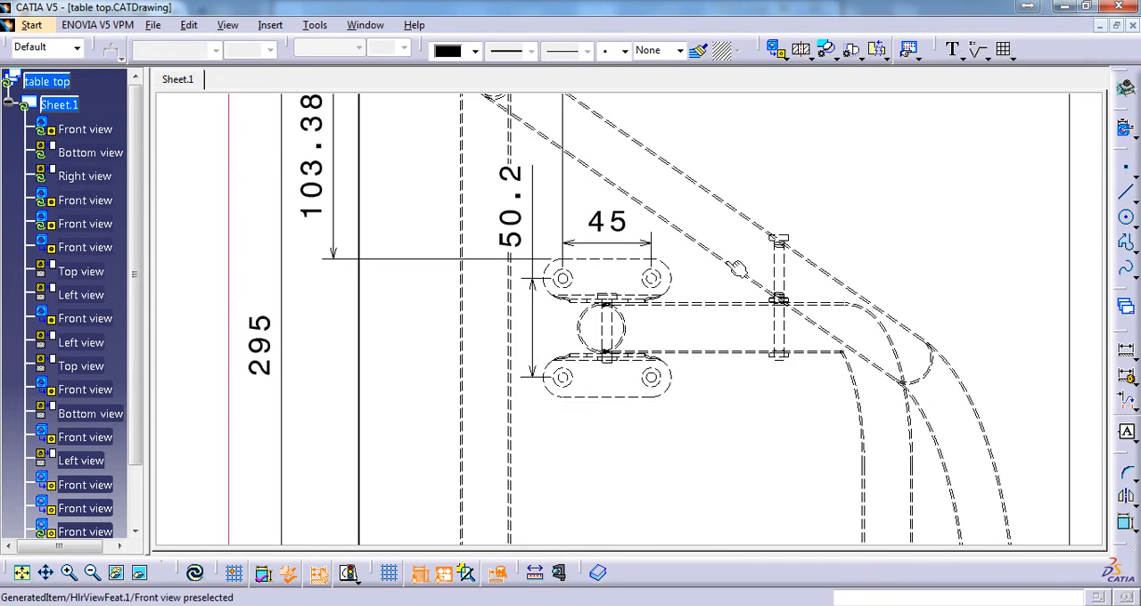
ctrl+middle_drag(743, 286, 723, 319)
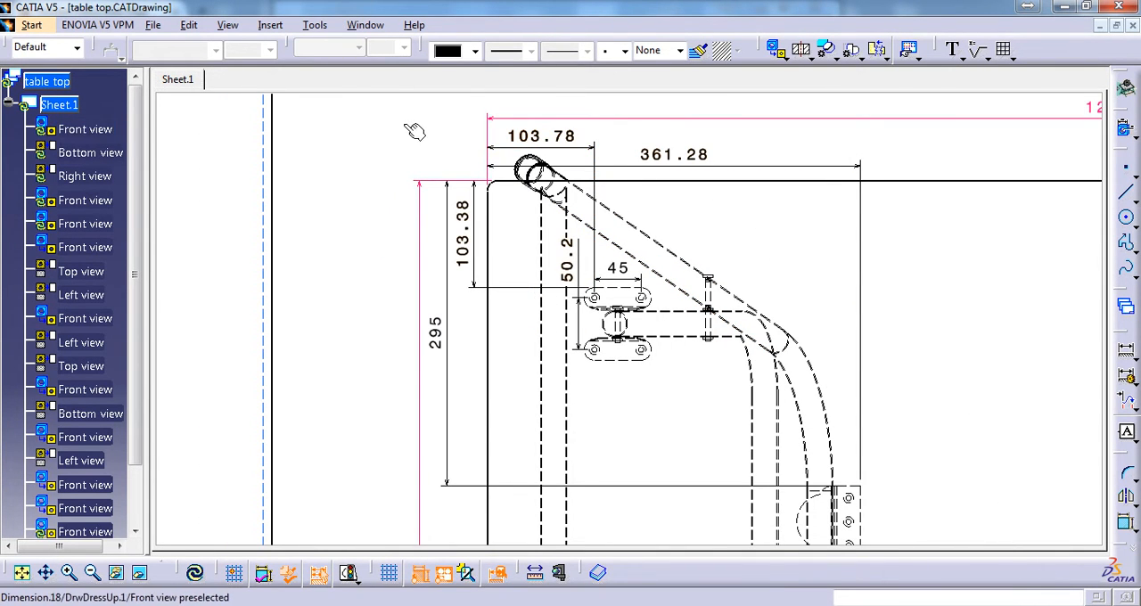
click(366, 24)
click(415, 133)
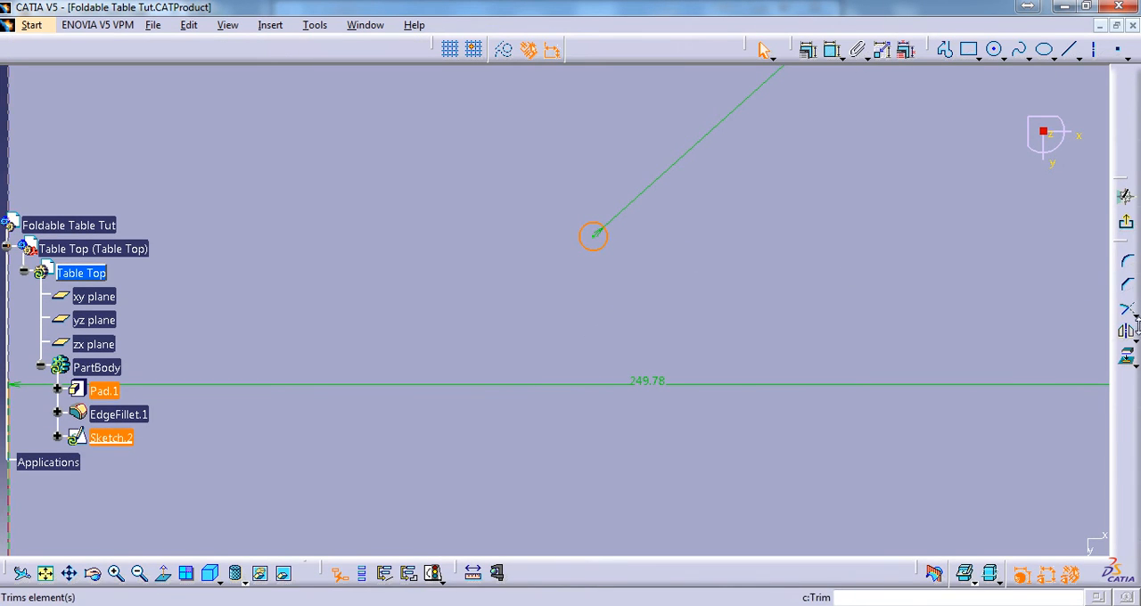
click(1128, 336)
click(1052, 359)
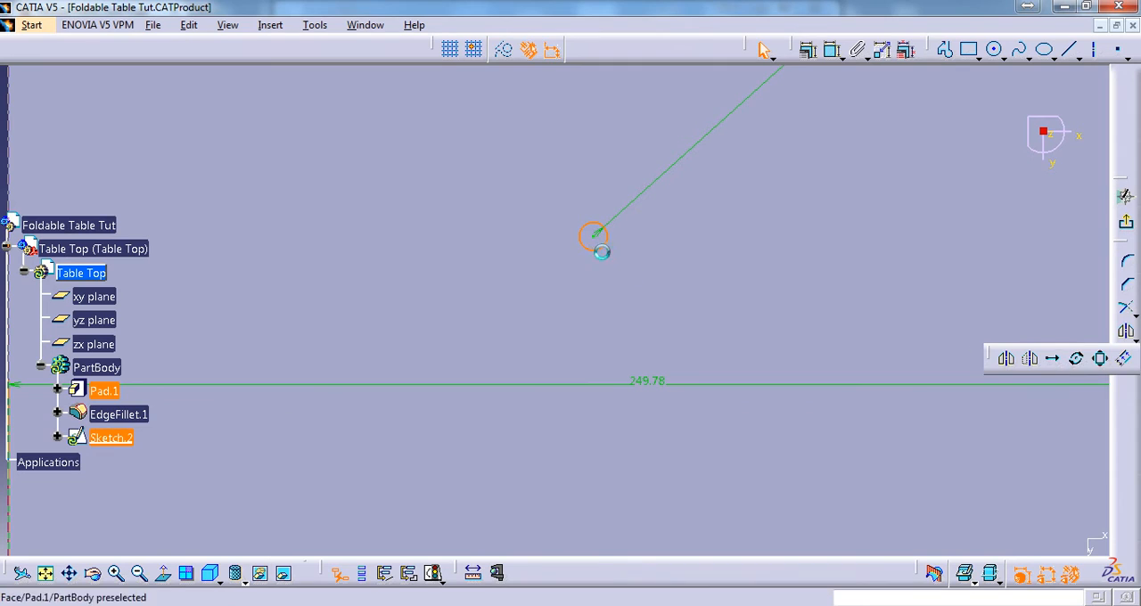
click(606, 242)
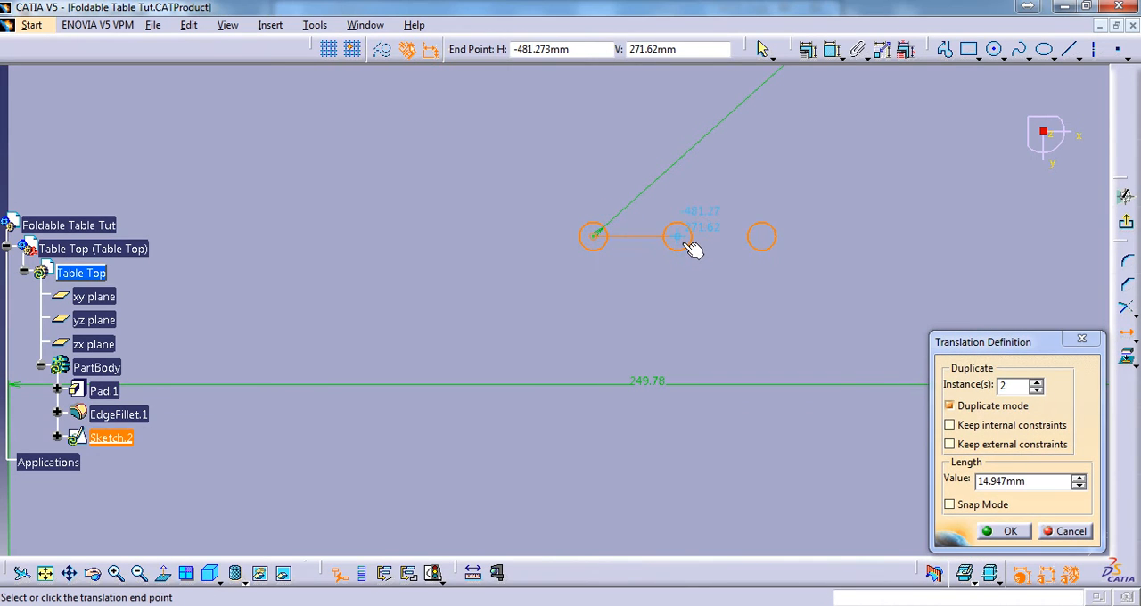
drag(1013, 387, 972, 387)
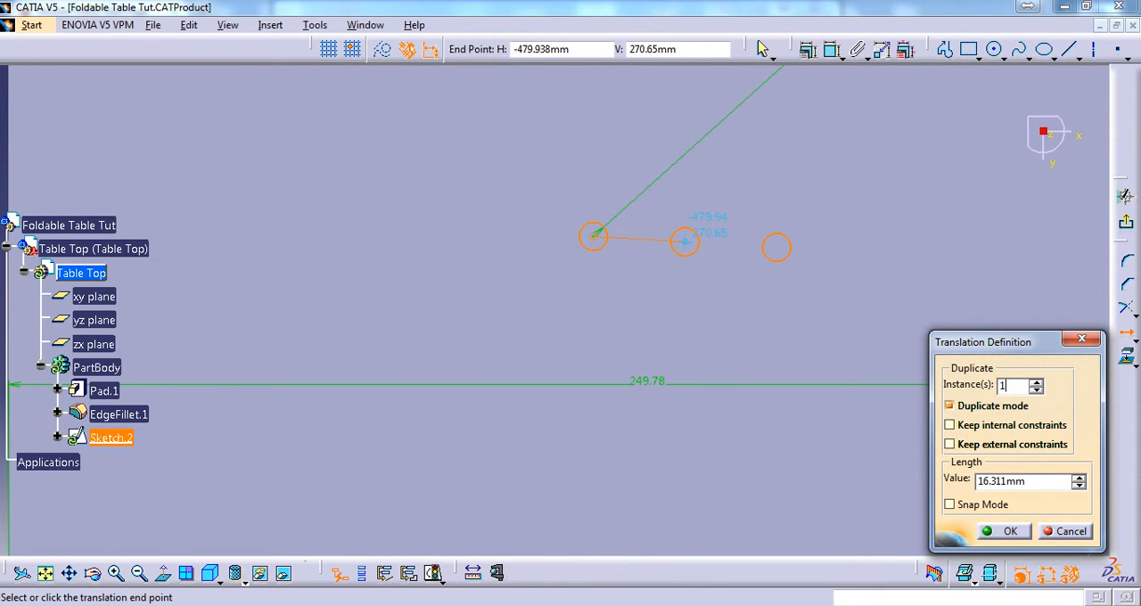
text(1)
key(Return)
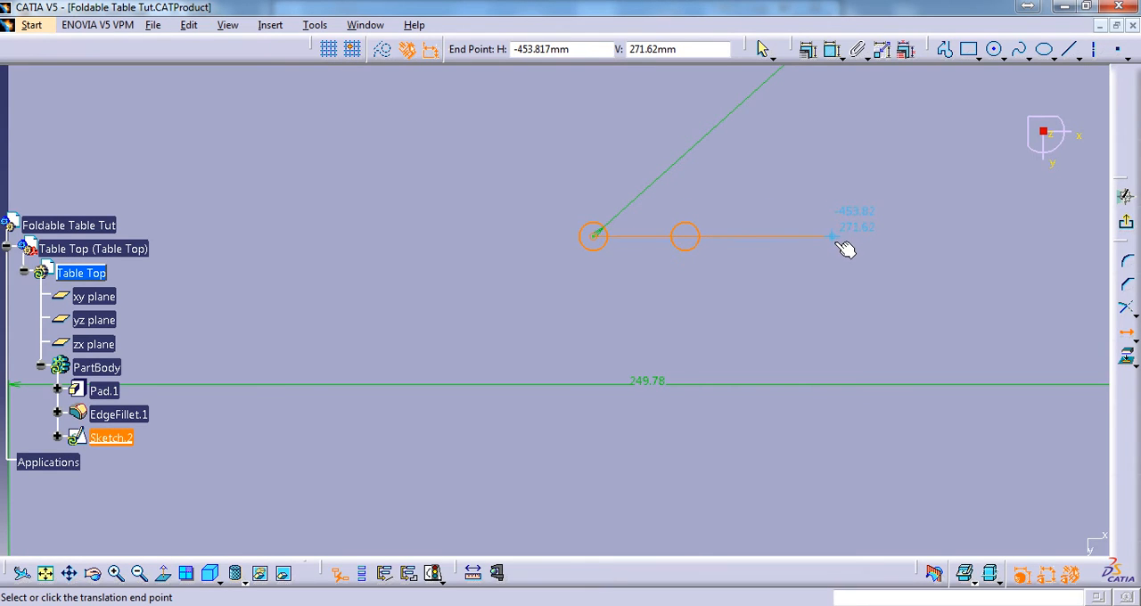
key(Escape)
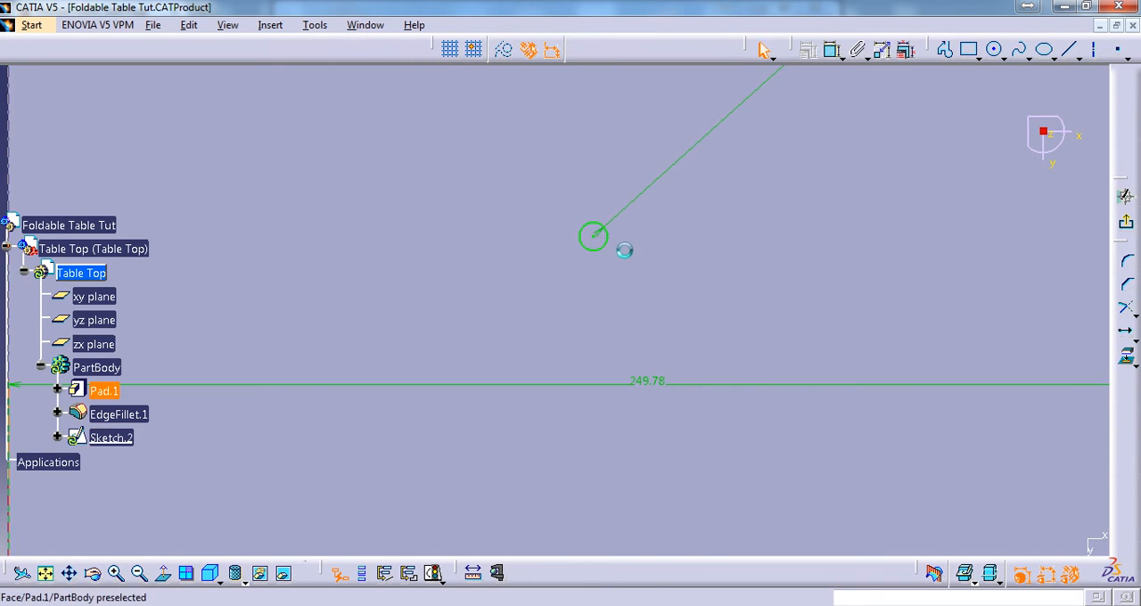
Duplicate the new bracket hole once with Translate, 45 mm horizontally to its right
click(607, 244)
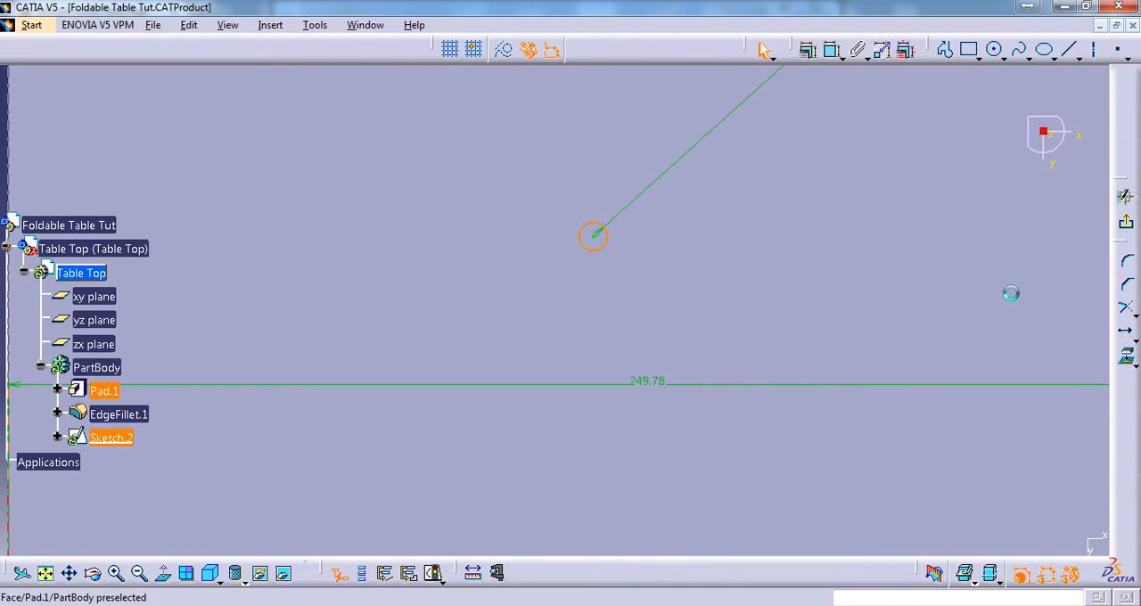
click(1125, 332)
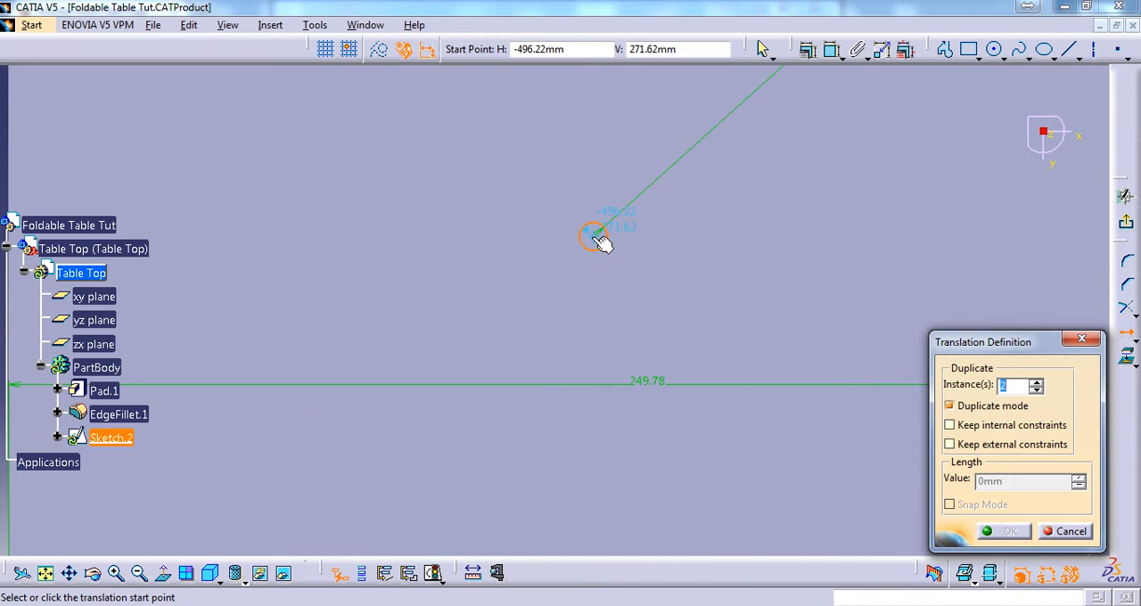
click(595, 236)
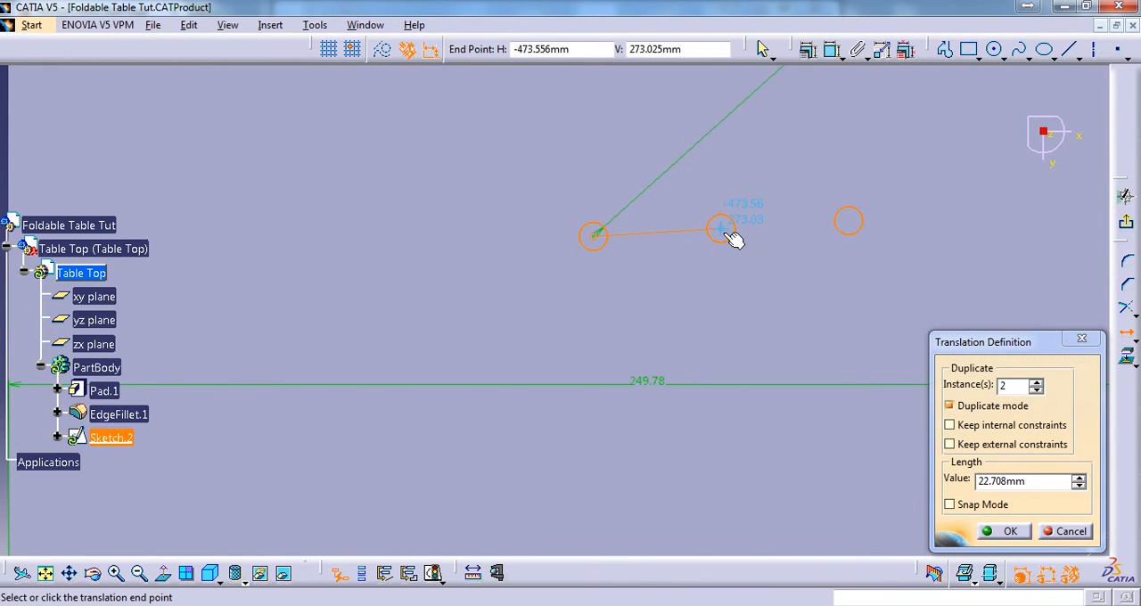
click(1031, 485)
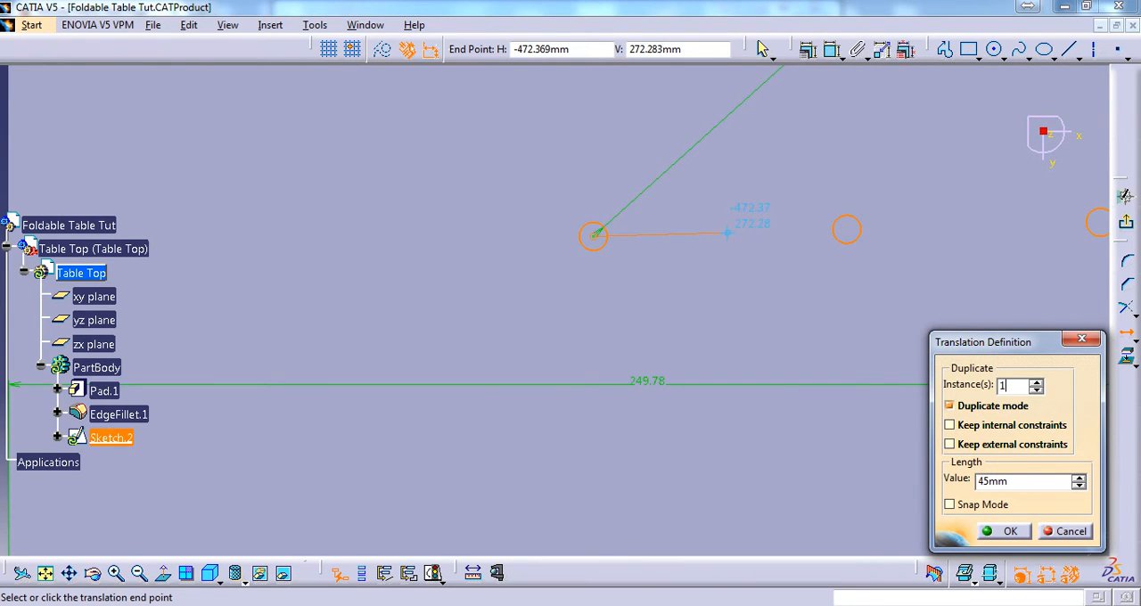
key(Return)
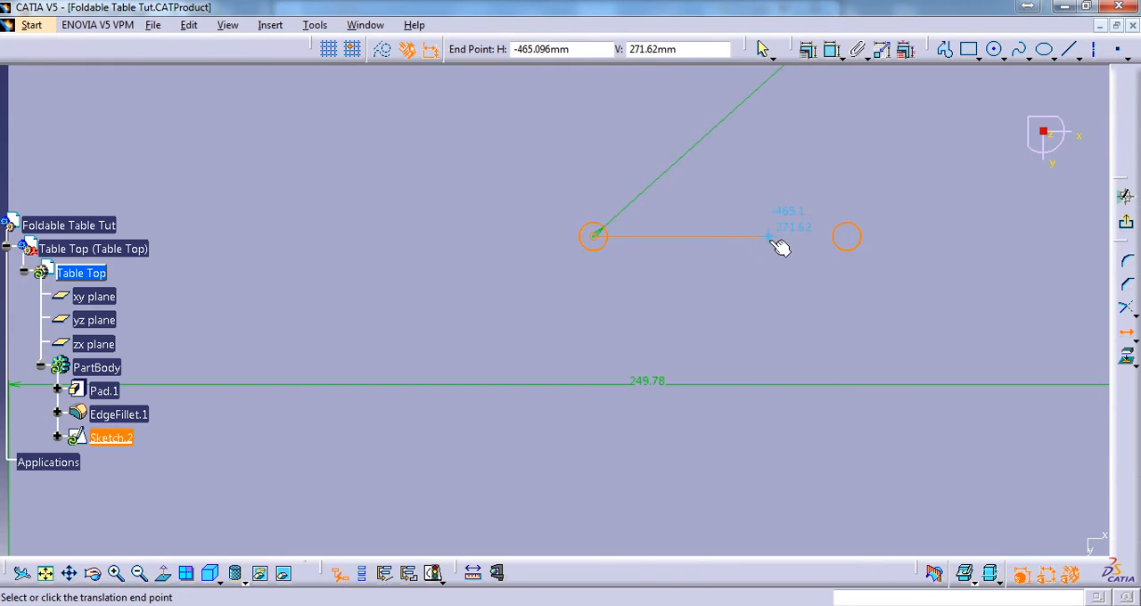
click(772, 239)
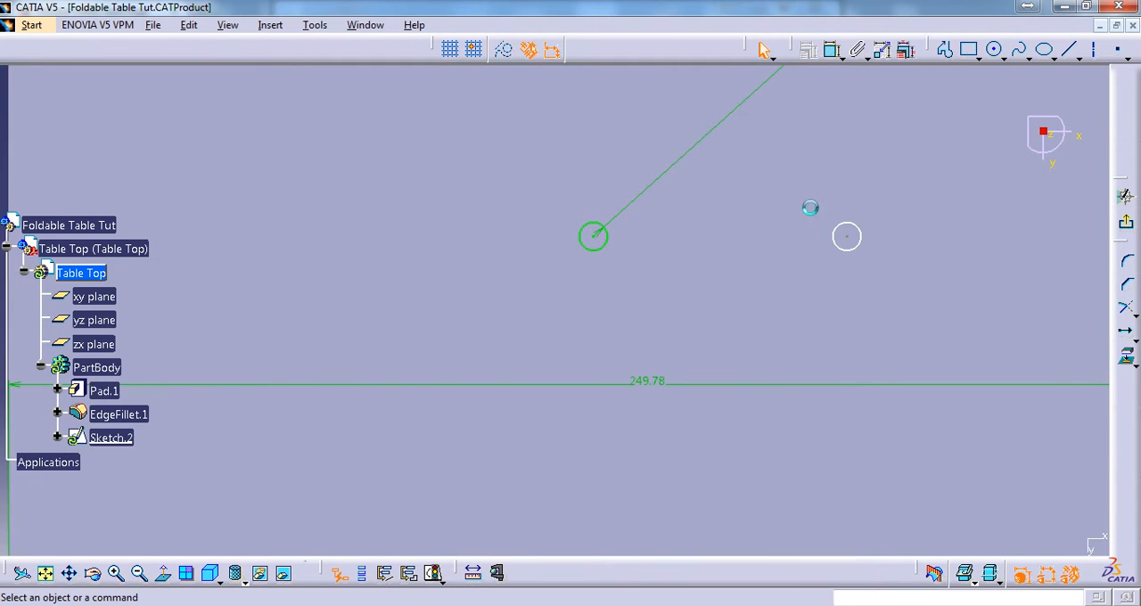
Add a vertical distance constraint between the centres of the original and copied bracket holes, placed right of the copy
click(830, 51)
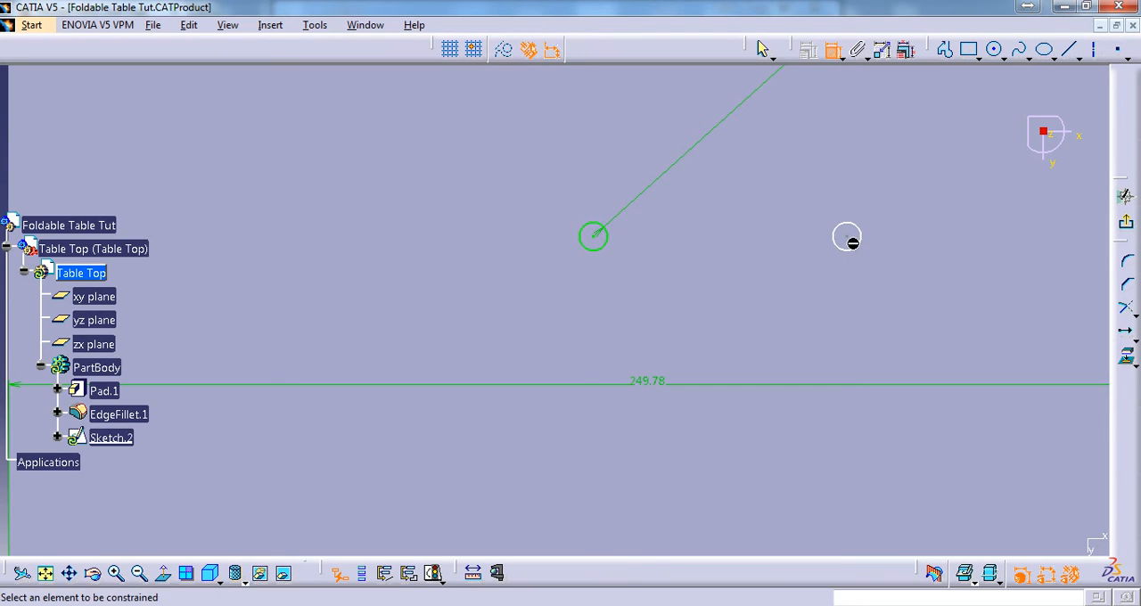
click(847, 236)
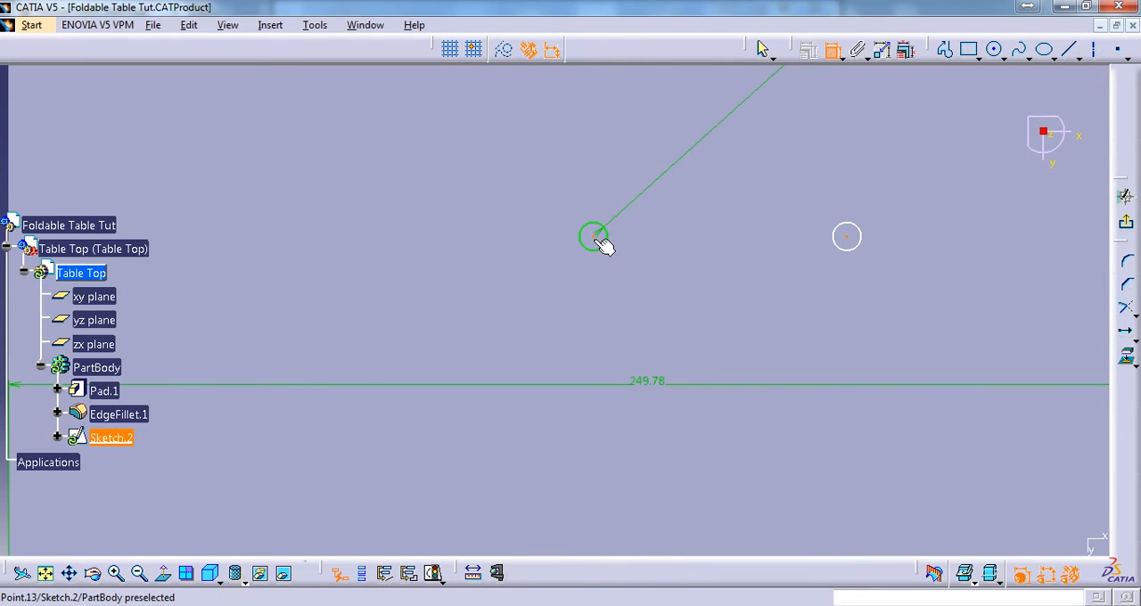
click(596, 238)
right_click(655, 221)
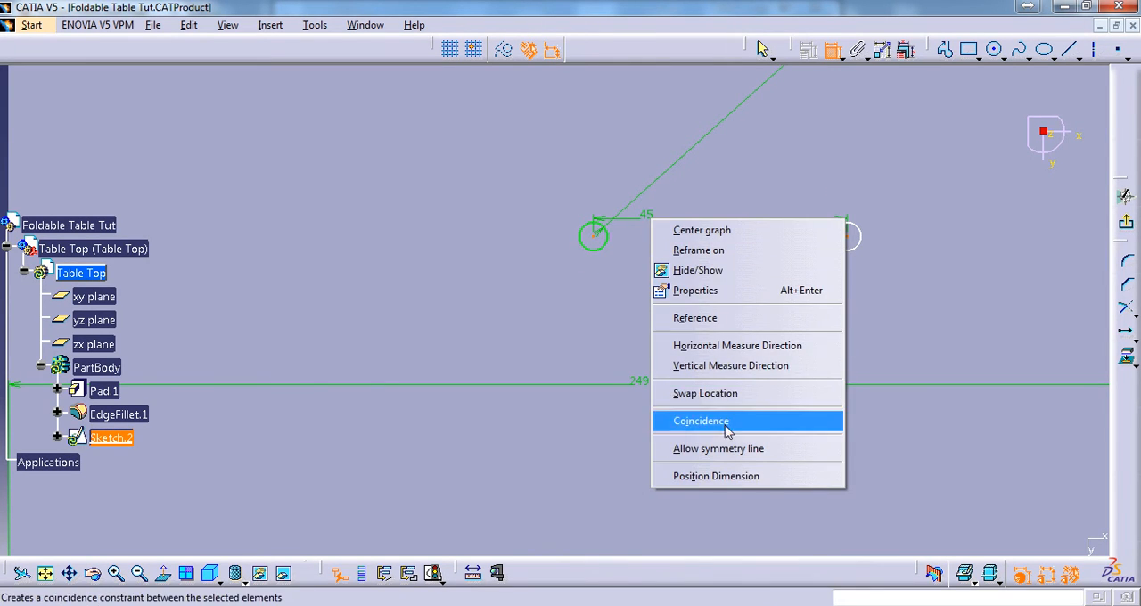
click(737, 376)
click(922, 220)
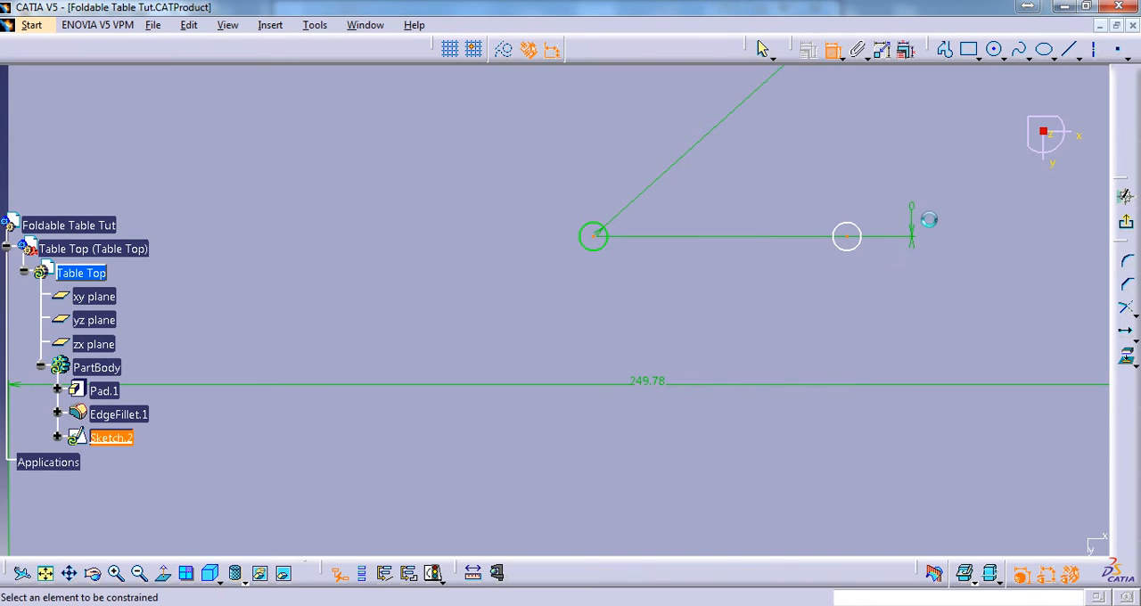
Dimension the copied hole's radius and its centre's horizontal distance from the table top's left edge
mouse_move(819, 250)
middle_down()
mouse_move(737, 280)
mouse_move(776, 301)
middle_up()
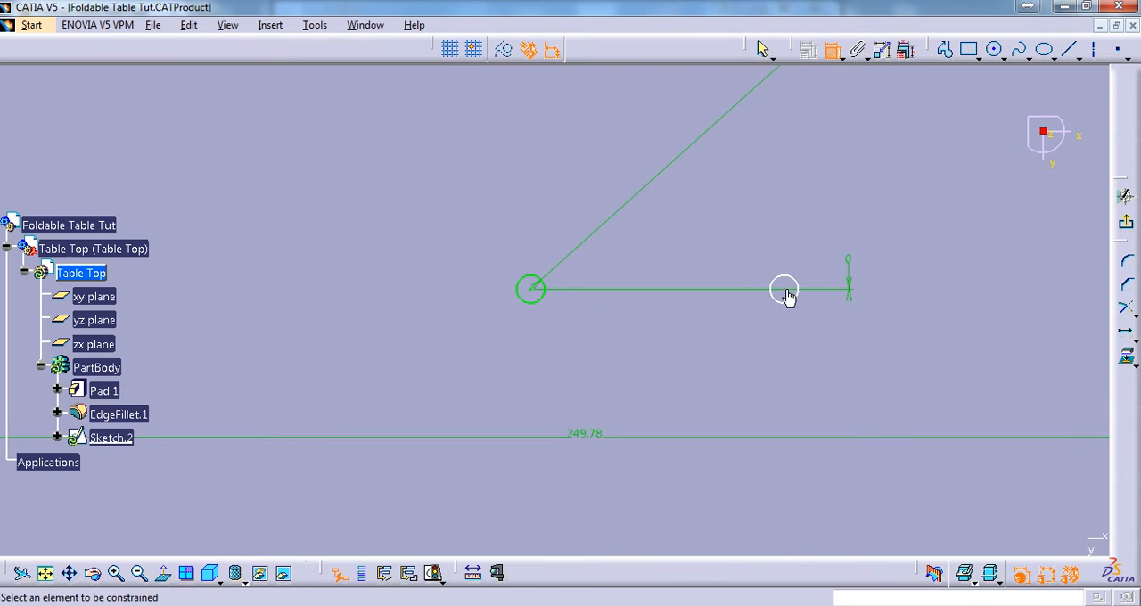
click(788, 291)
click(786, 291)
mouse_move(520, 298)
middle_down()
mouse_move(604, 507)
mouse_move(597, 551)
middle_up()
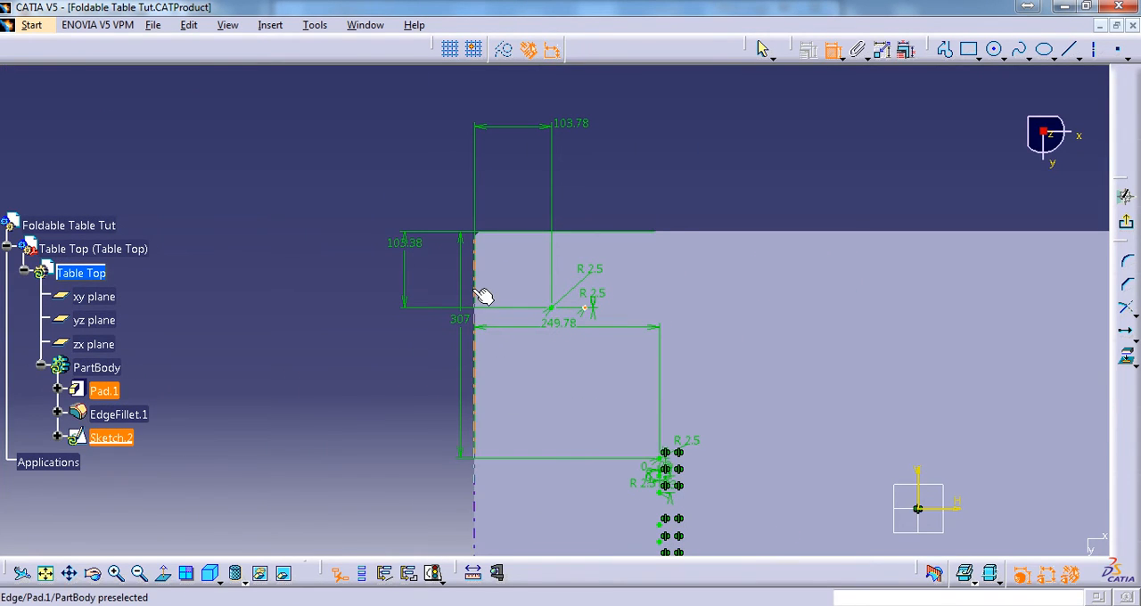
click(621, 178)
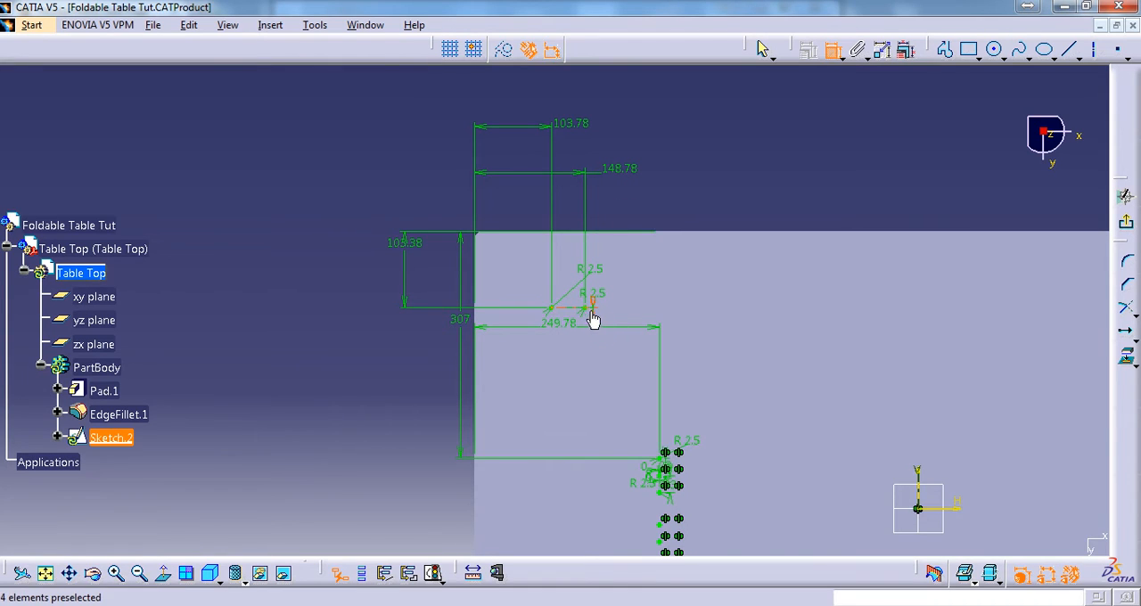
Look up the vertical spacing between the bracket hole rows in table top.CATDrawing and return to Foldable Table Tut.CATProduct
mouse_move(593, 317)
middle_down()
mouse_move(632, 331)
mouse_move(633, 377)
mouse_move(487, 200)
middle_up()
click(351, 27)
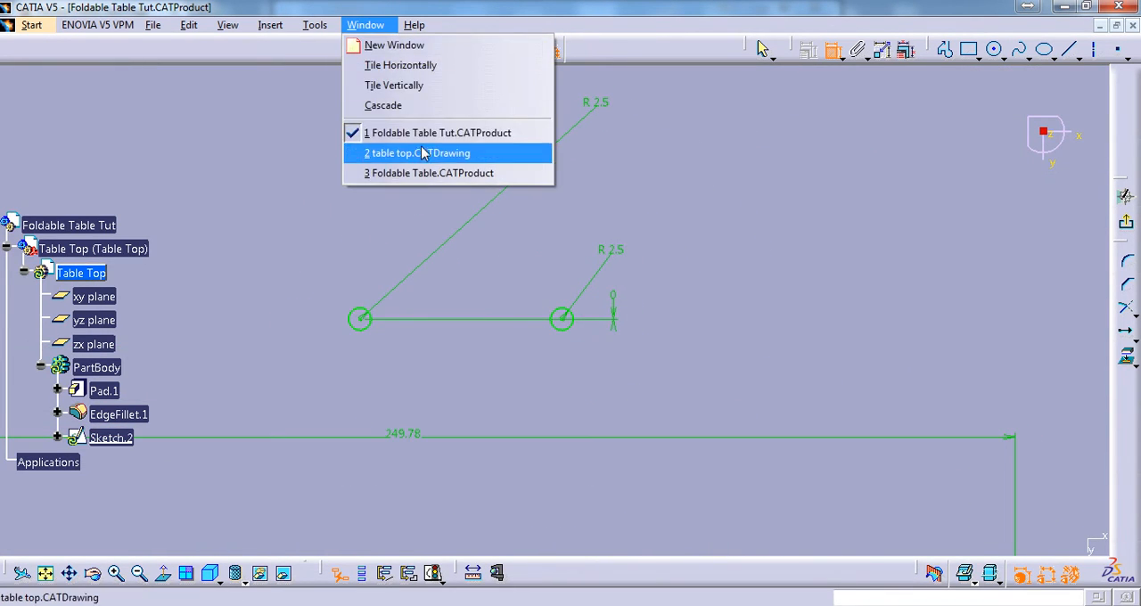
click(419, 153)
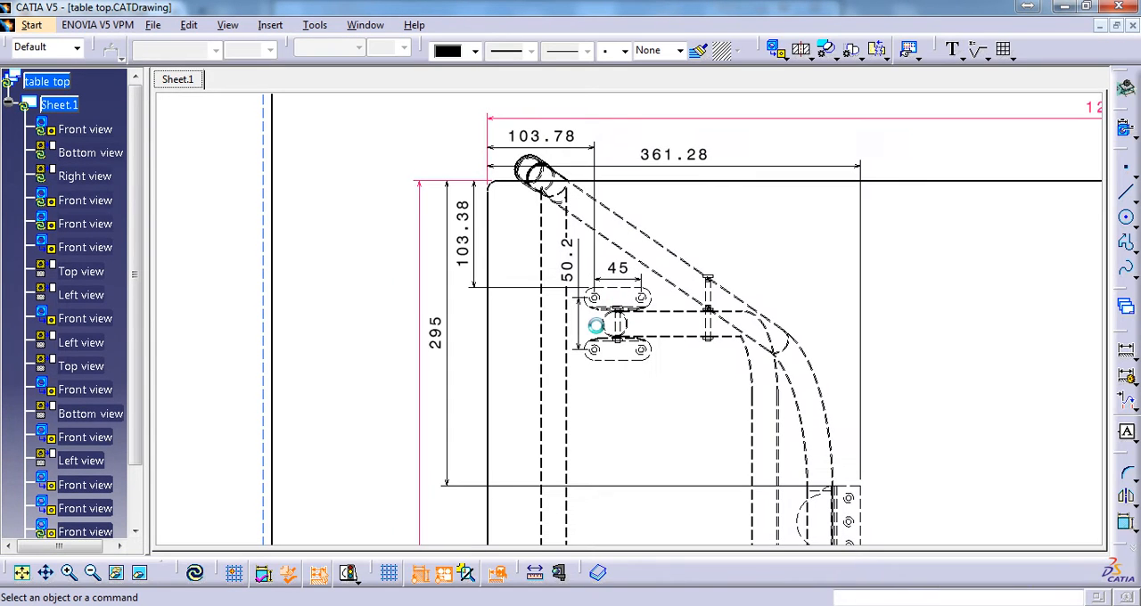
mouse_move(583, 326)
middle_down()
mouse_move(623, 264)
mouse_move(616, 223)
middle_up()
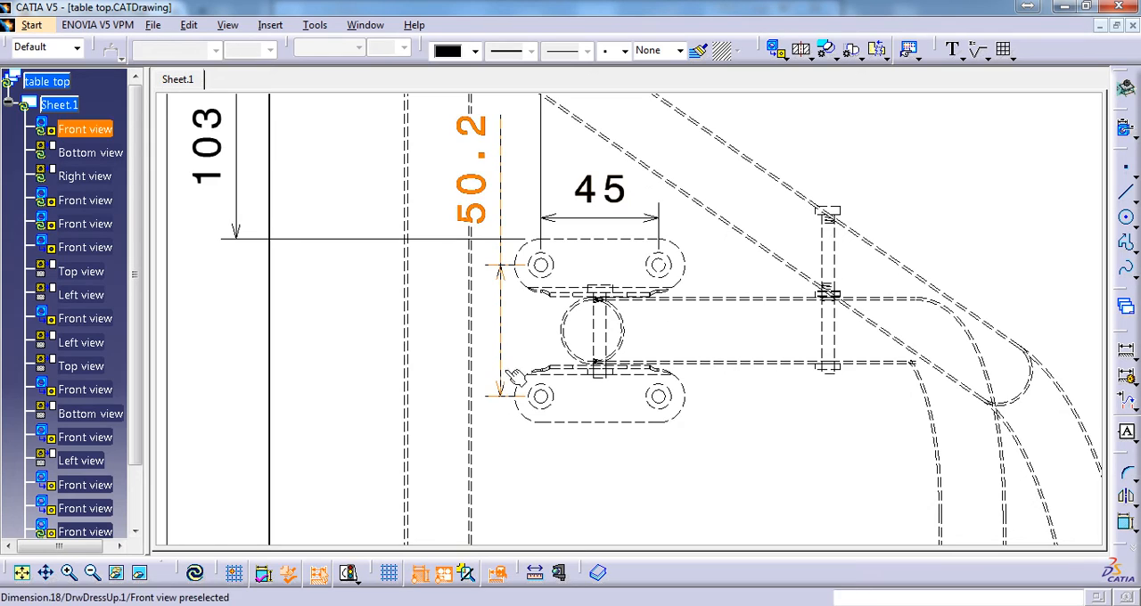
mouse_move(540, 250)
middle_down()
mouse_move(528, 287)
mouse_move(510, 223)
middle_up()
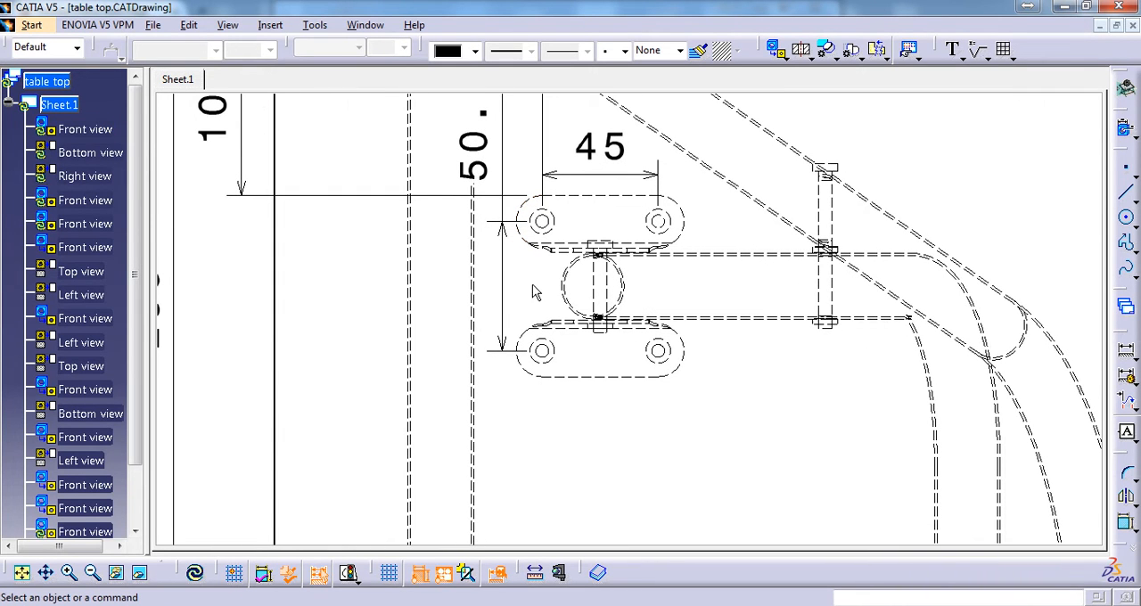
click(365, 25)
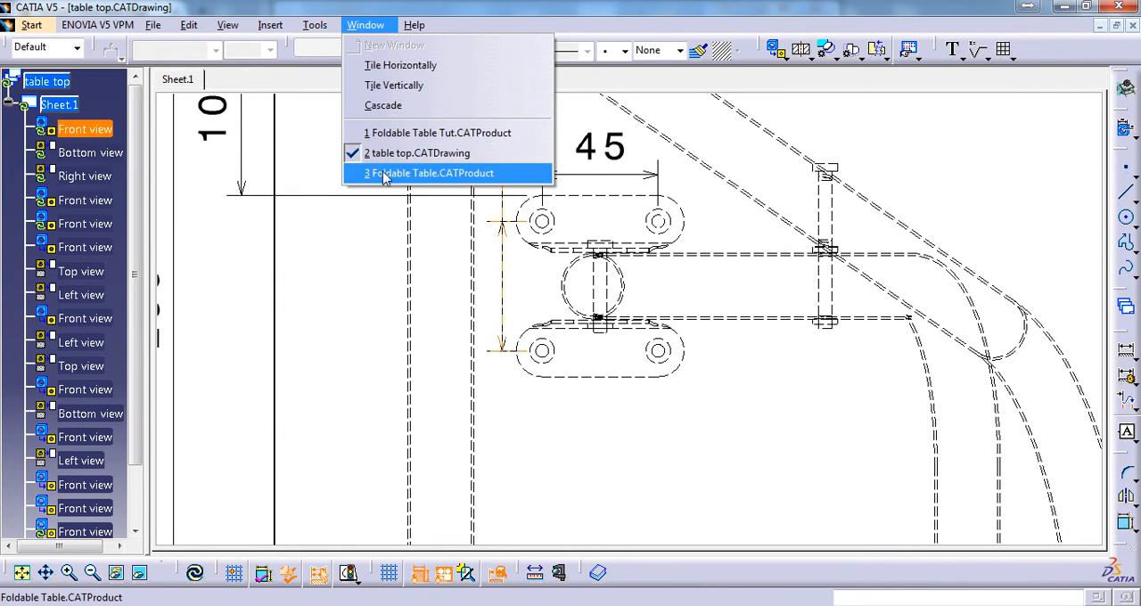
click(442, 133)
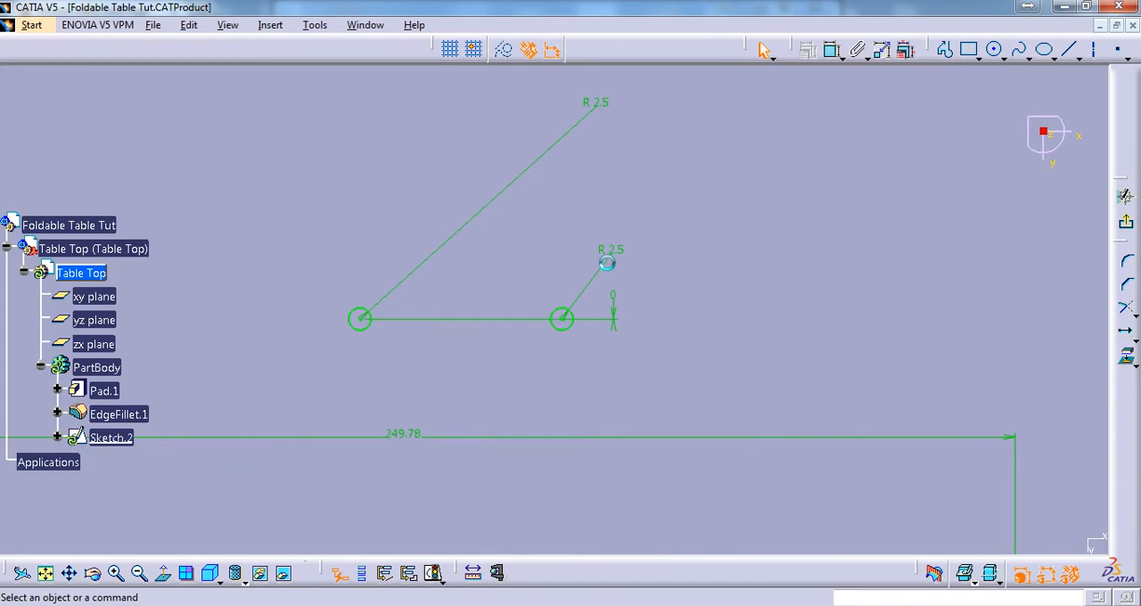
Duplicate both bracket holes once with Translate, 50.2 mm straight down, keeping internal and external constraints
middle_drag(614, 246, 636, 170)
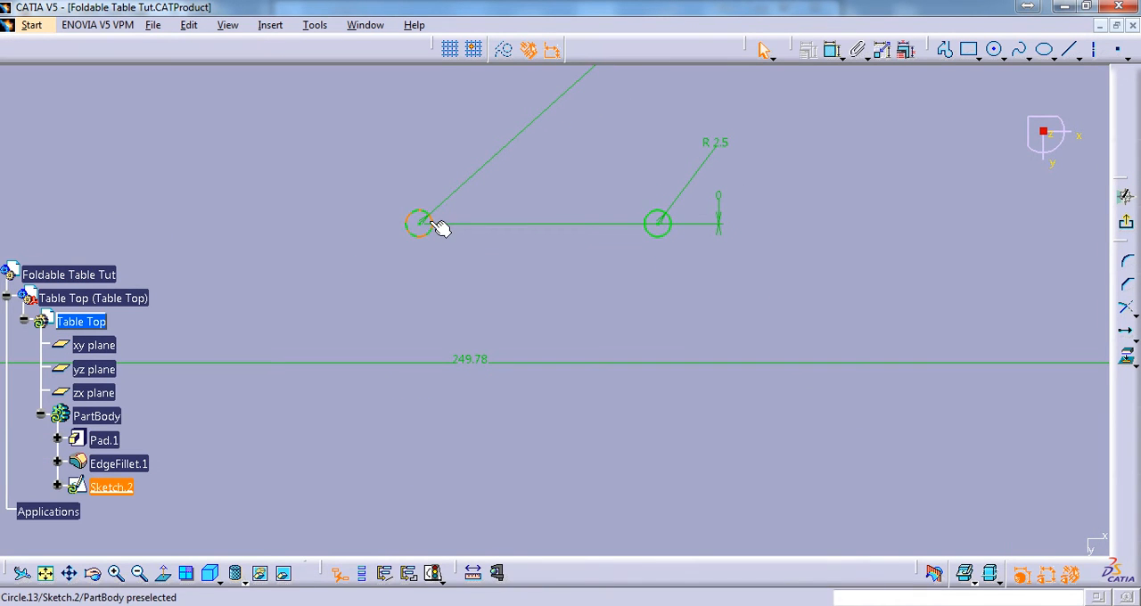
click(1127, 334)
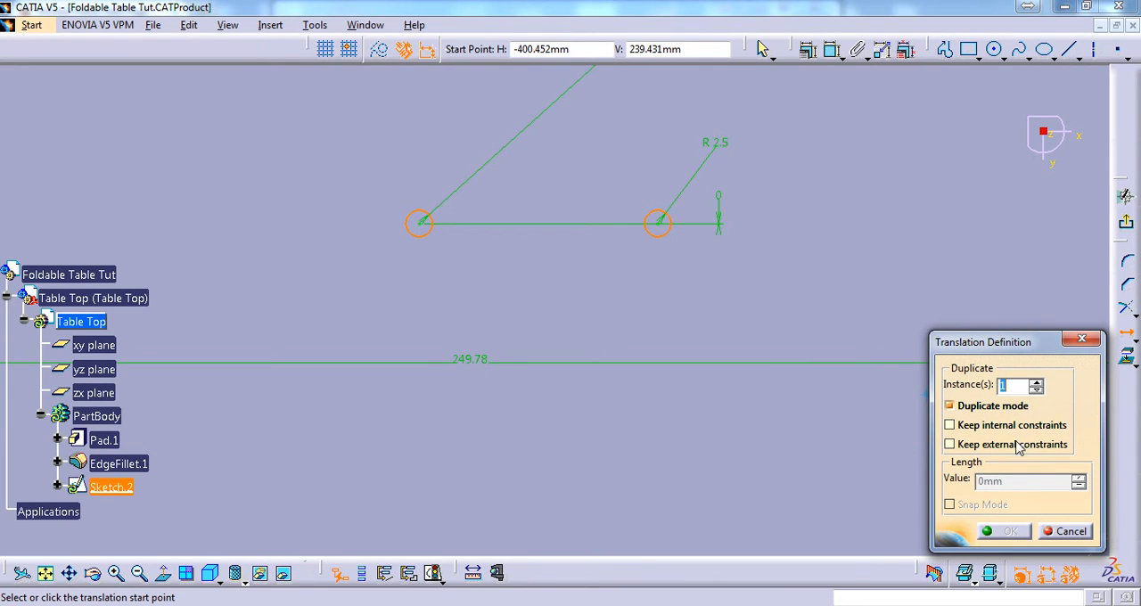
click(424, 225)
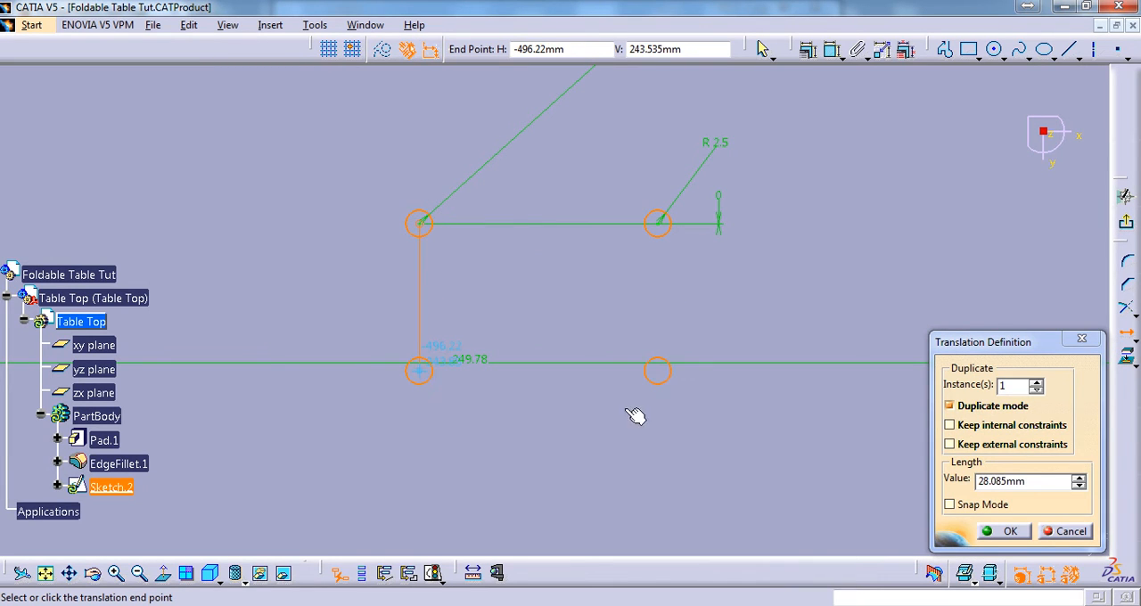
click(970, 427)
click(952, 445)
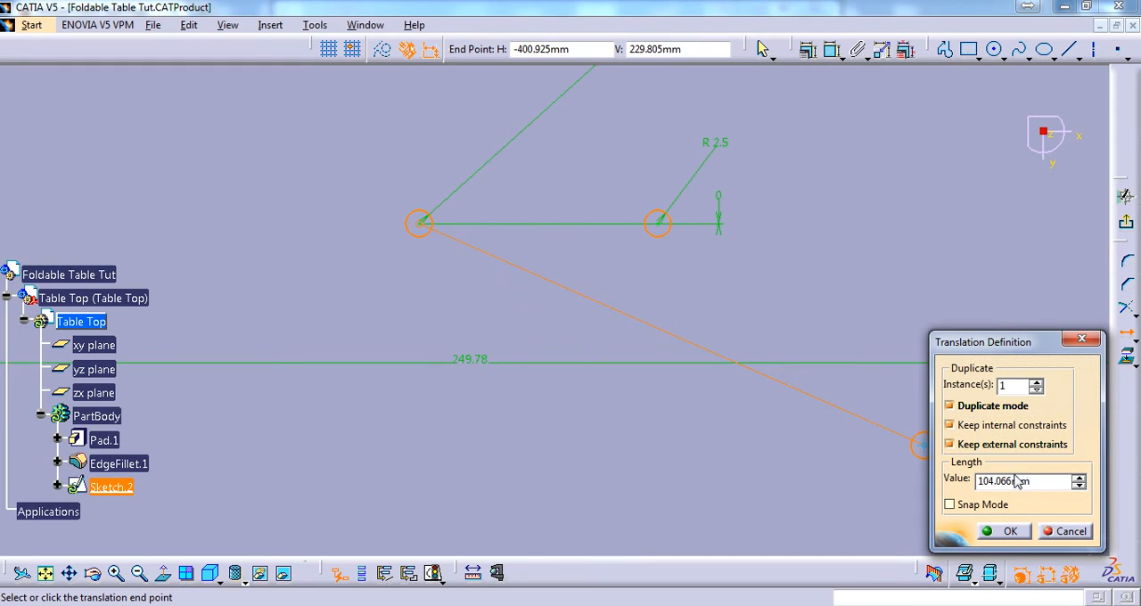
click(1003, 482)
text(50.2)
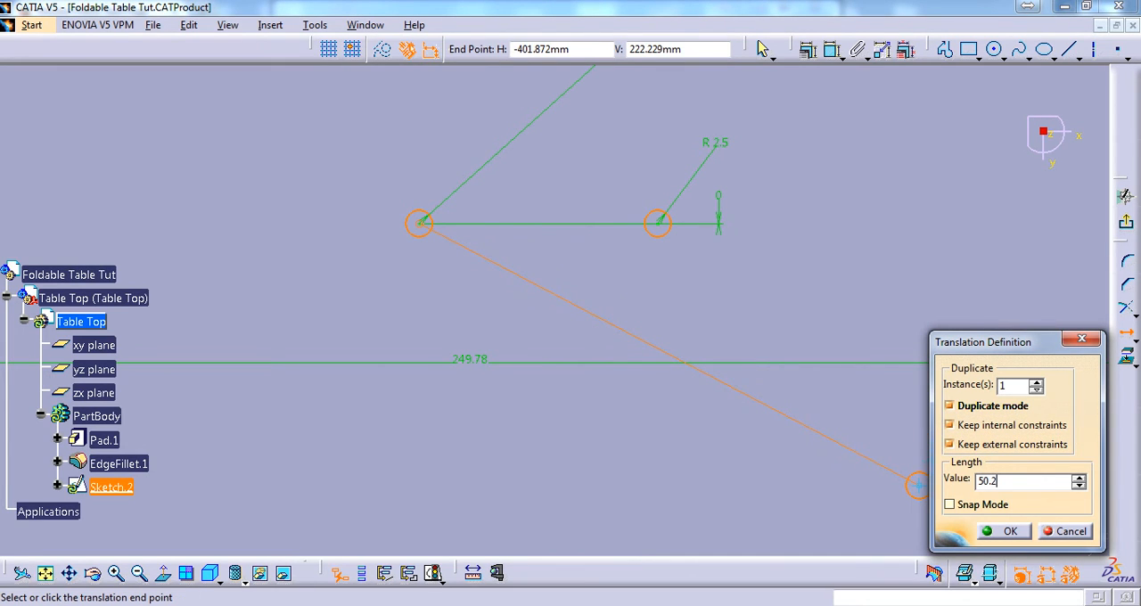
key(Return)
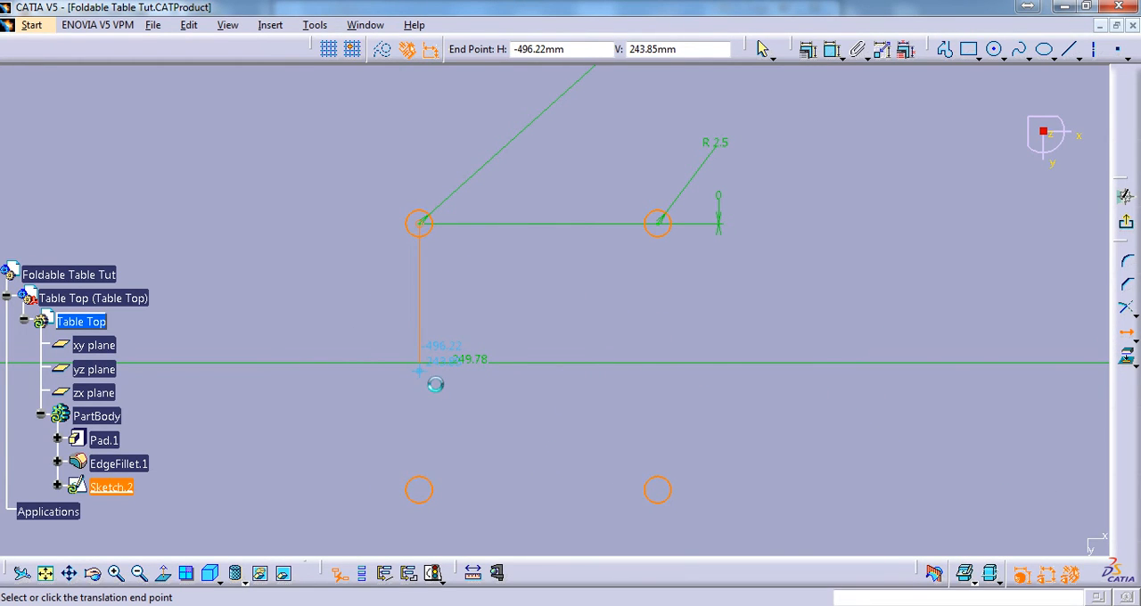
mouse_move(563, 304)
middle_down()
mouse_move(591, 431)
mouse_move(586, 484)
mouse_move(588, 311)
mouse_move(594, 294)
mouse_move(620, 346)
mouse_move(622, 306)
middle_up()
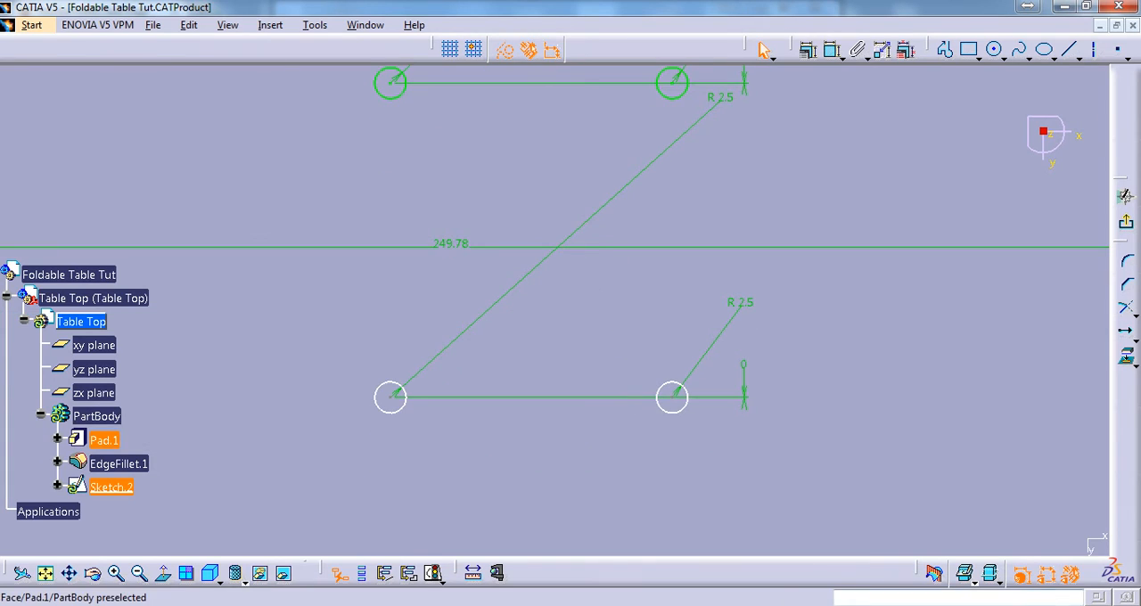
Turn off the display of the 3D geometry behind the sketch
click(992, 575)
click(988, 544)
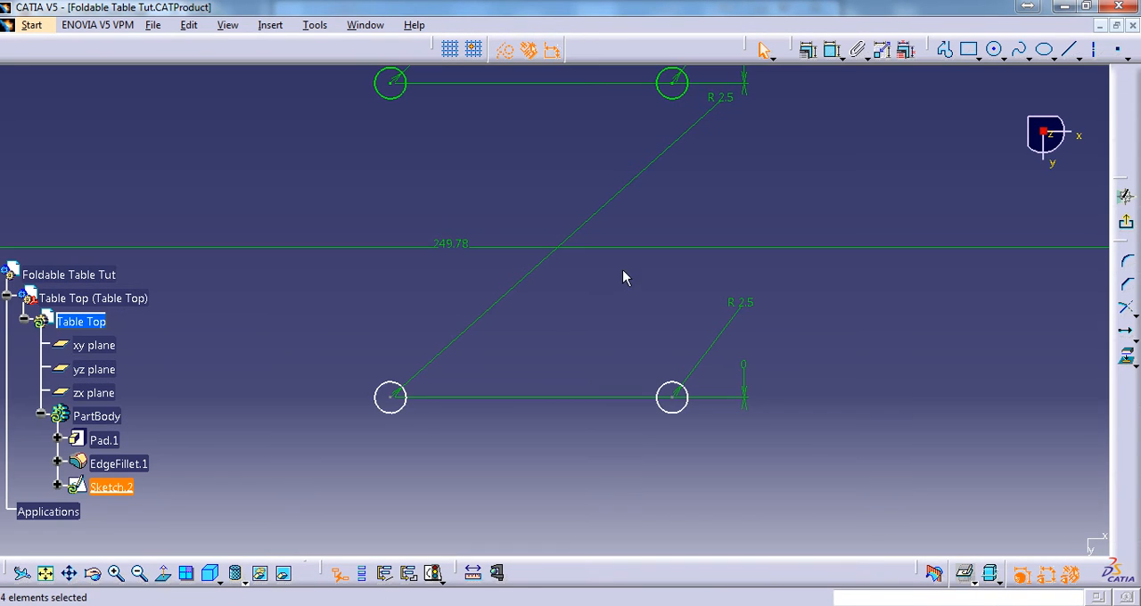
mouse_move(644, 348)
middle_down()
mouse_move(637, 359)
mouse_move(634, 318)
mouse_move(647, 445)
mouse_move(652, 394)
mouse_move(517, 280)
mouse_move(647, 298)
mouse_move(879, 284)
mouse_move(686, 304)
middle_up()
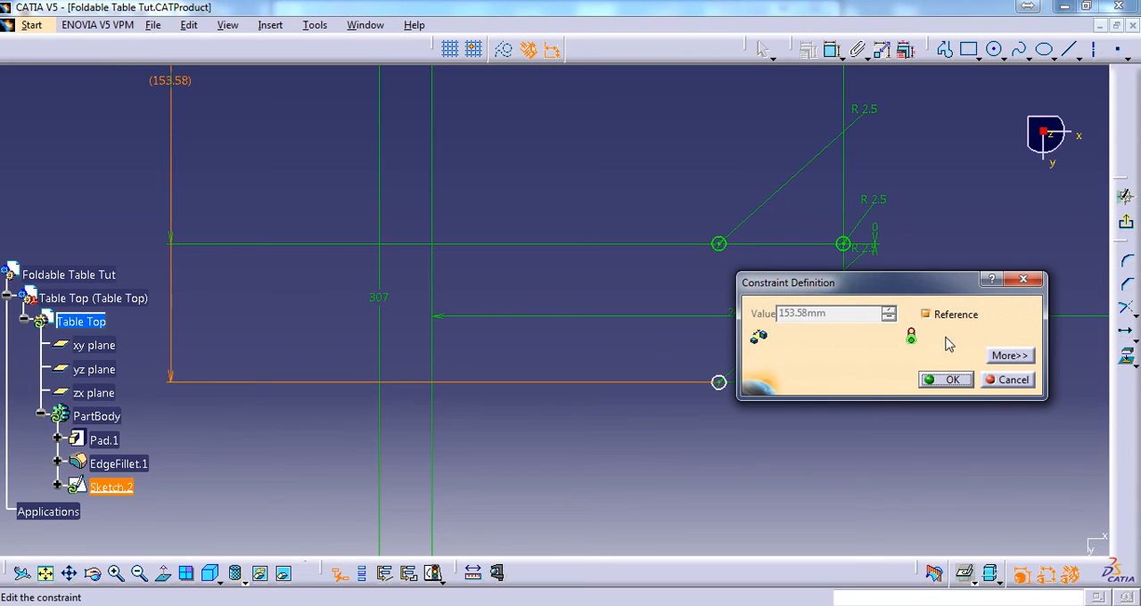
Convert the lower bracket hole row's 153.58 mm vertical reference dimension into a driving constraint
click(947, 383)
mouse_move(767, 343)
middle_down()
mouse_move(603, 332)
mouse_move(766, 344)
middle_up()
click(843, 309)
mouse_move(555, 294)
middle_down()
mouse_move(843, 309)
mouse_move(864, 400)
mouse_move(861, 348)
middle_up()
right_click(436, 160)
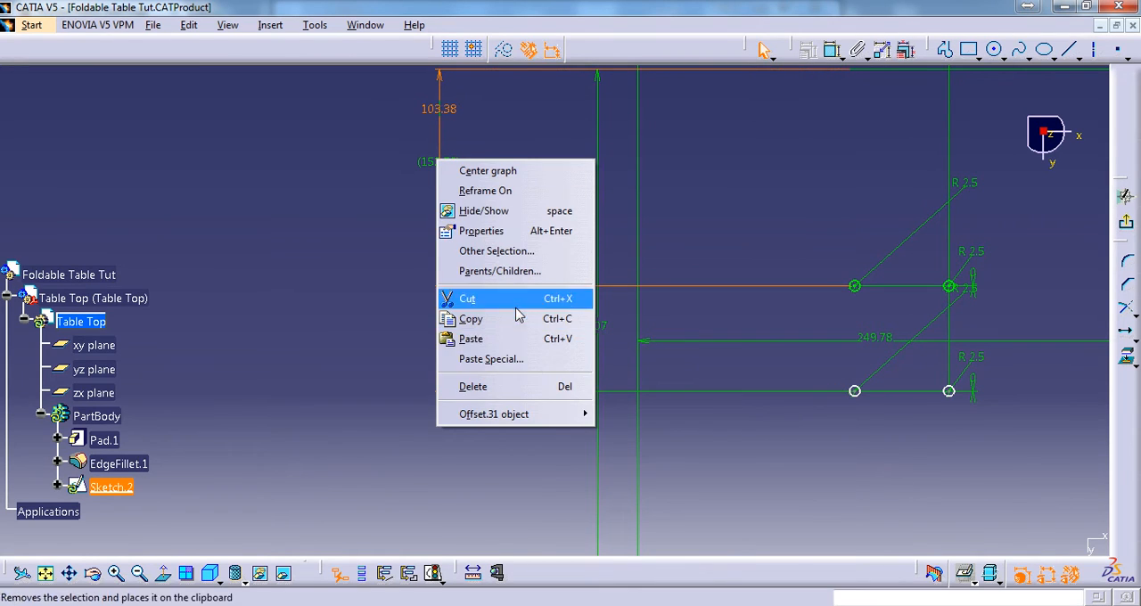
mouse_move(524, 414)
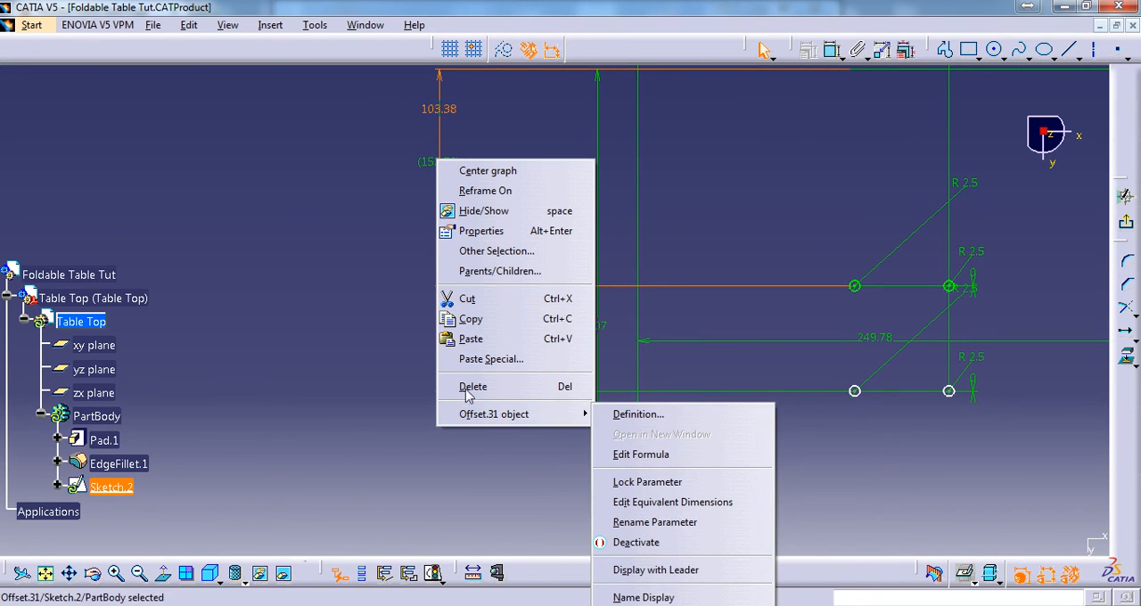
click(412, 376)
click(831, 52)
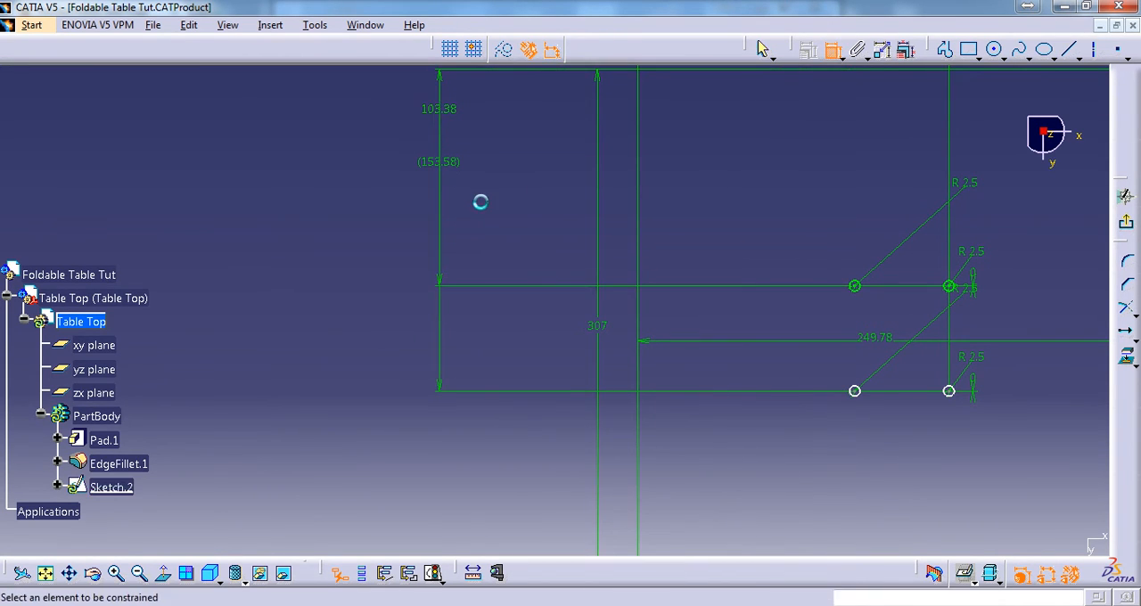
right_click(462, 170)
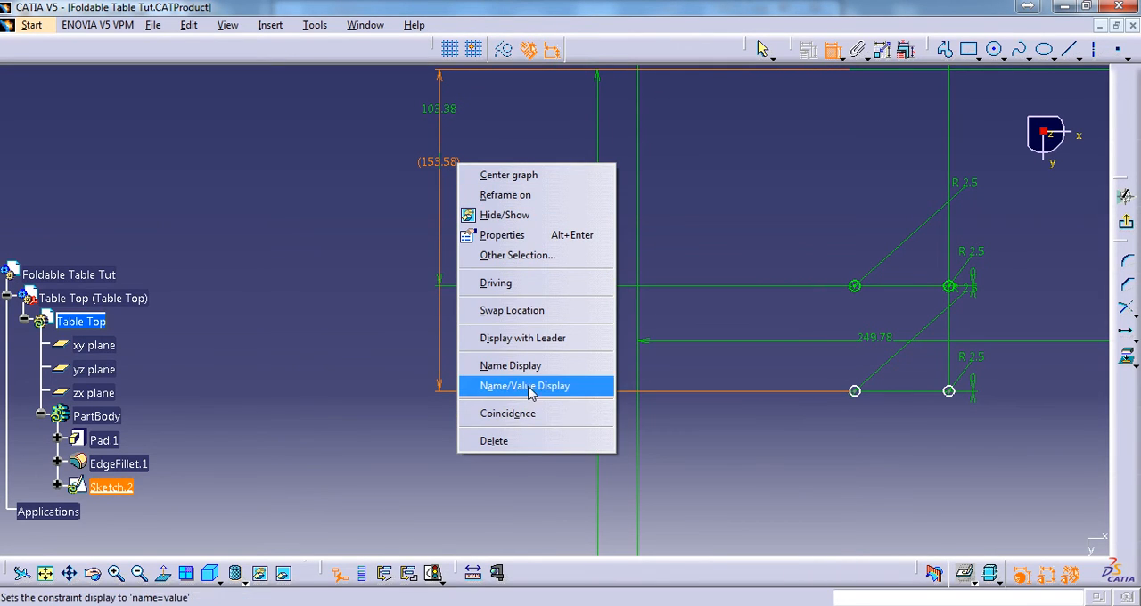
click(526, 285)
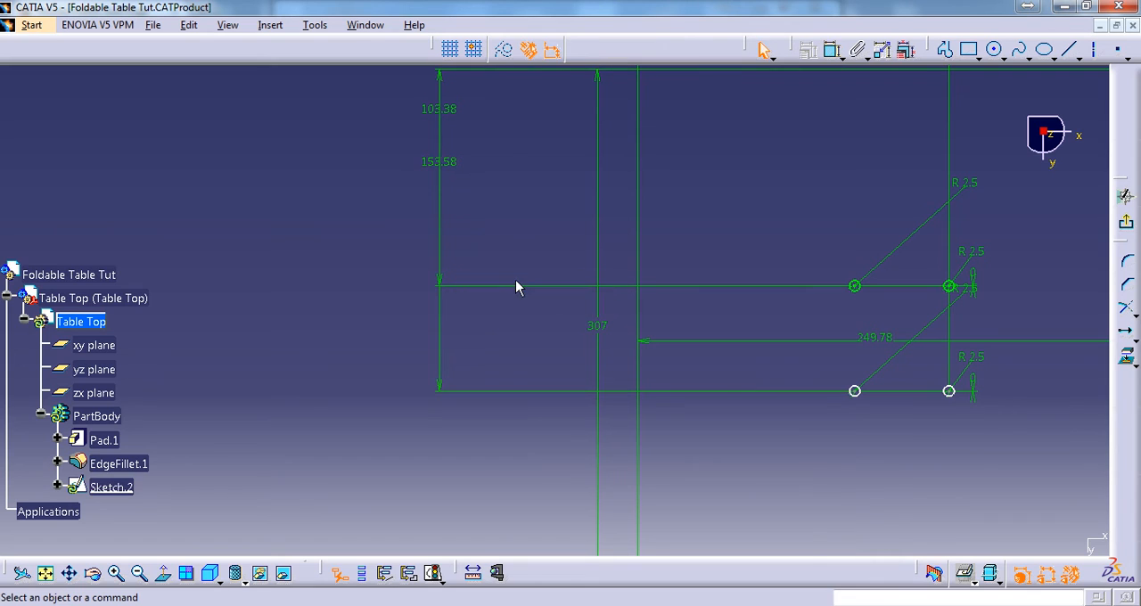
Delete the redundant 103.78 mm horizontal reference dimension above the bracket holes
middle_drag(657, 248, 557, 257)
scroll(557, 229, up, 1)
mouse_move(693, 178)
middle_down()
mouse_move(558, 229)
mouse_move(613, 381)
mouse_move(648, 345)
mouse_move(665, 362)
middle_up()
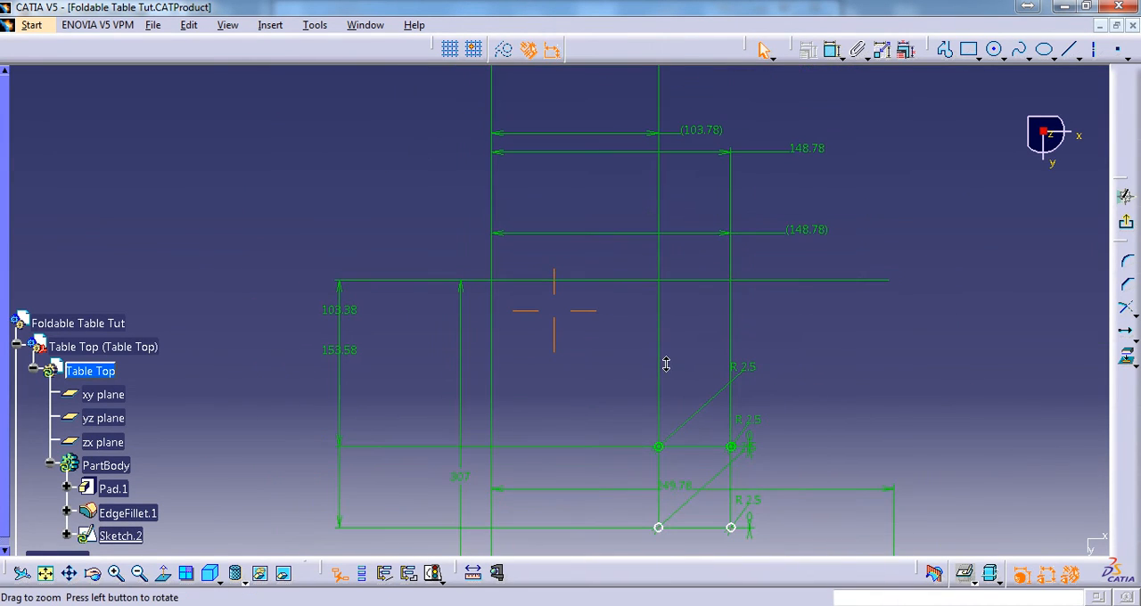
right_click(708, 131)
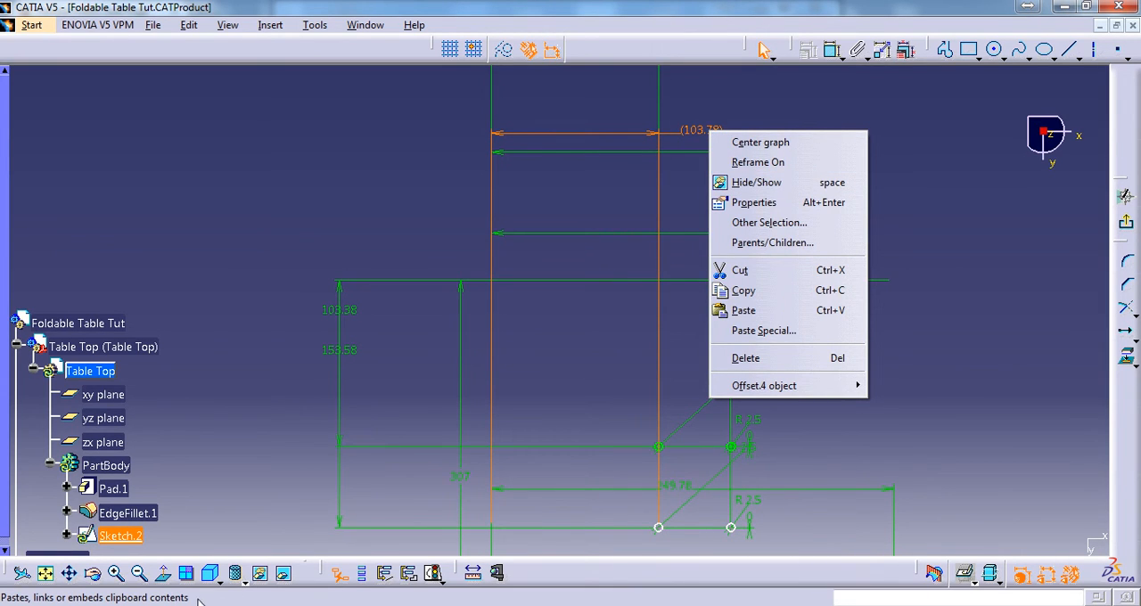
click(160, 600)
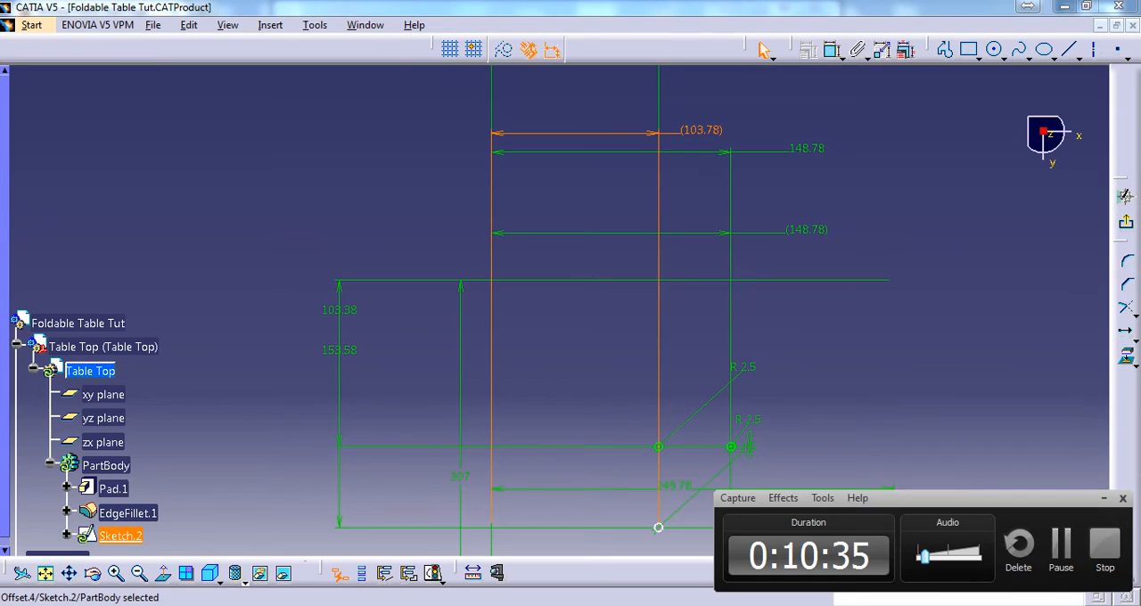
middle_click(561, 178)
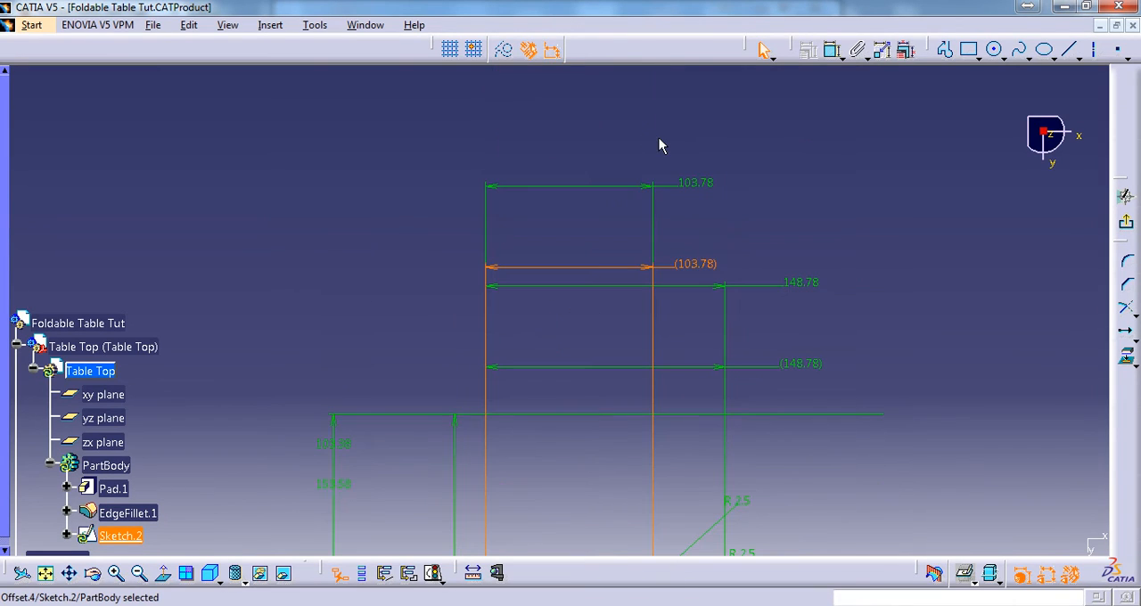
click(833, 46)
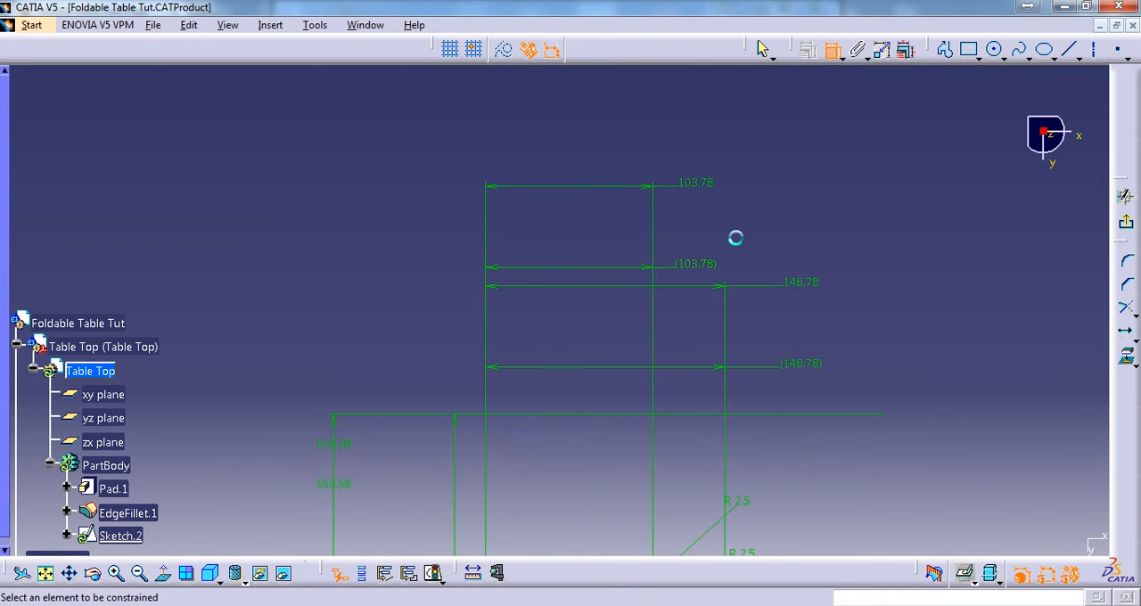
right_click(696, 272)
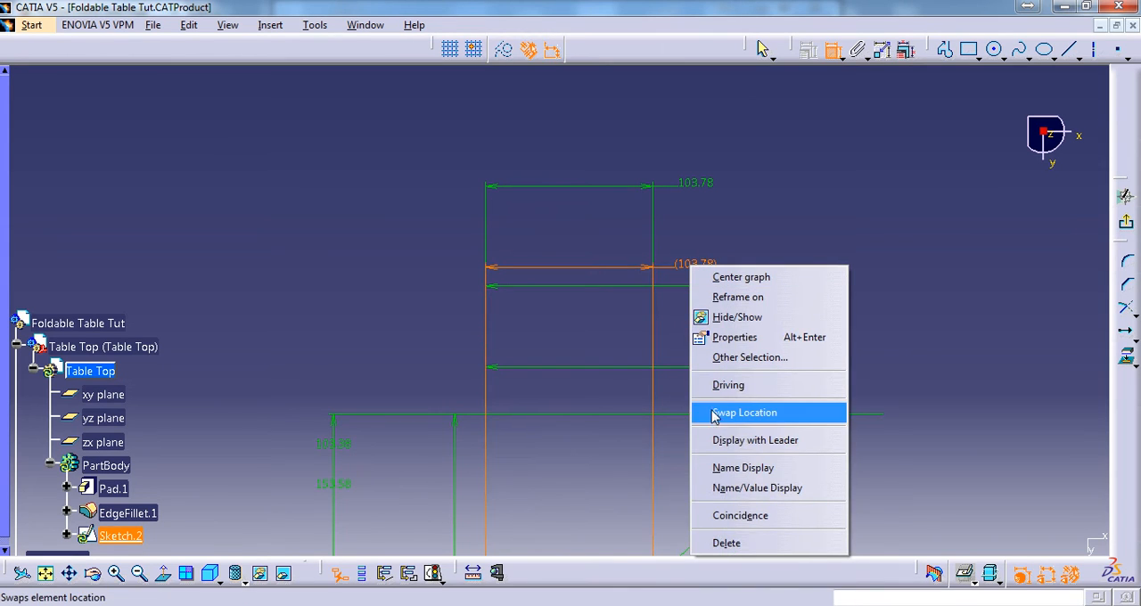
click(742, 547)
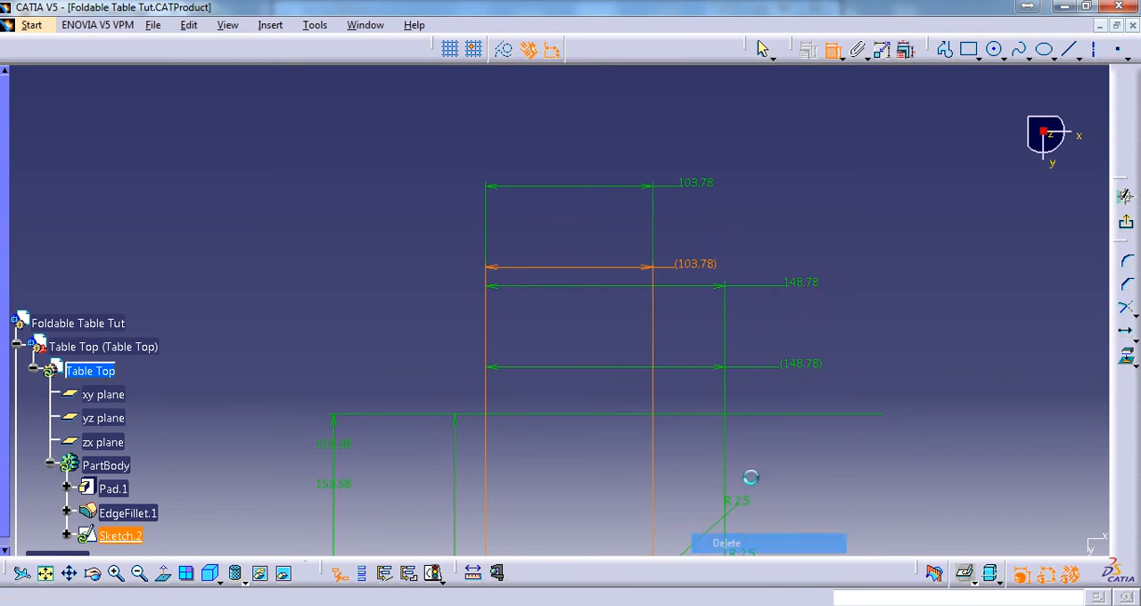
Reposition the radius dimension labels of the two lower bracket holes close to their circles
middle_drag(710, 237, 684, 103)
middle_drag(704, 469, 664, 339)
middle_drag(672, 424, 685, 474)
middle_drag(667, 346, 672, 418)
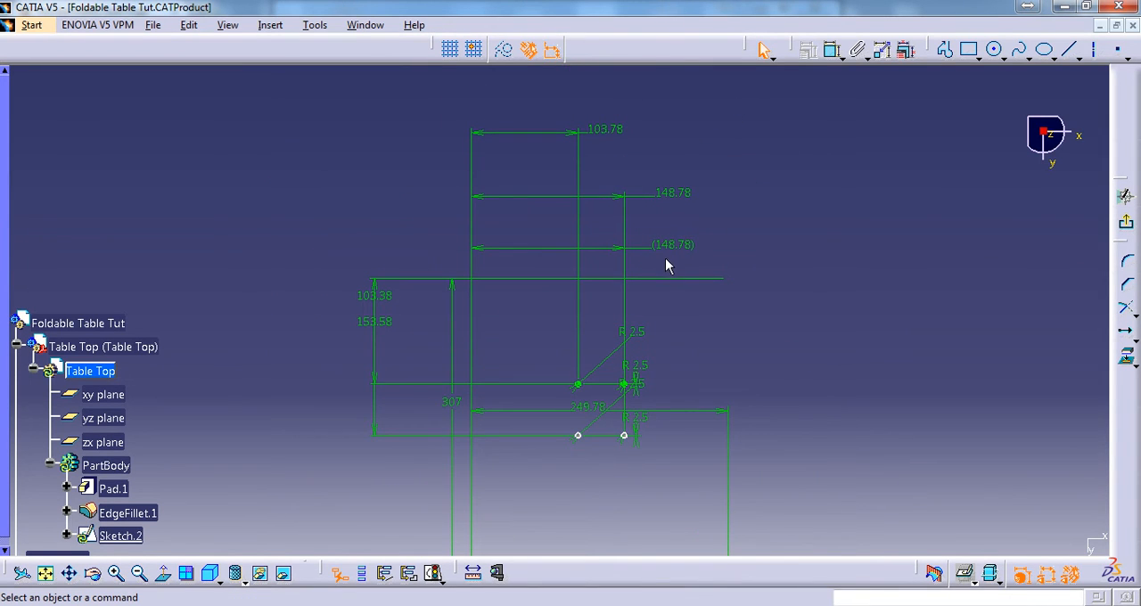
mouse_move(698, 346)
middle_down()
mouse_move(696, 232)
mouse_move(726, 222)
mouse_move(787, 146)
mouse_move(788, 166)
middle_up()
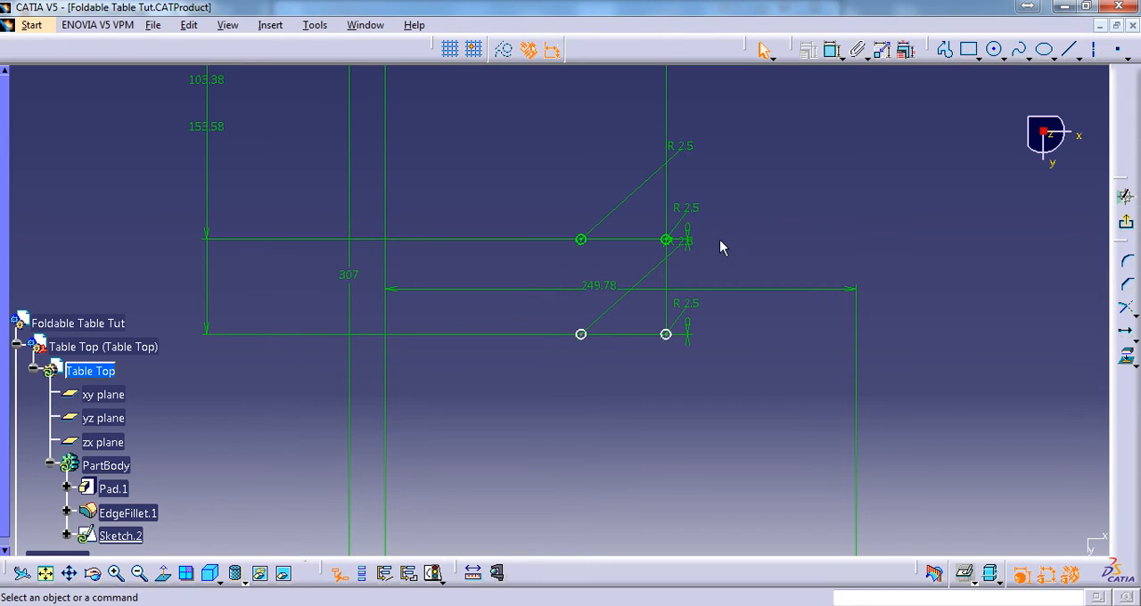
mouse_move(722, 248)
middle_down()
mouse_move(660, 273)
mouse_move(645, 334)
mouse_move(690, 237)
mouse_move(794, 151)
mouse_move(815, 158)
middle_up()
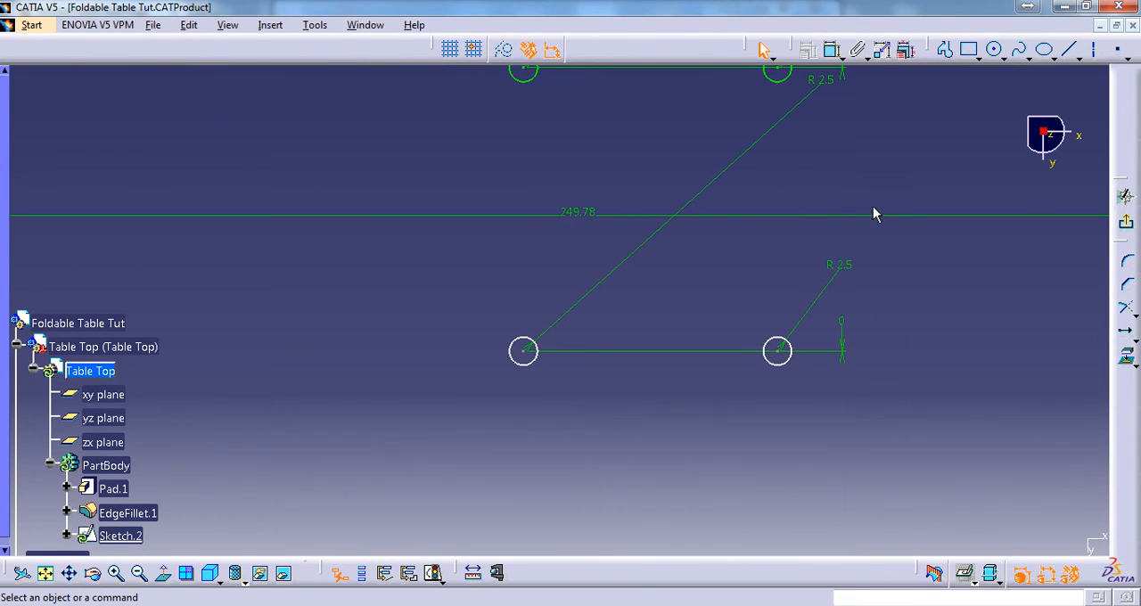
middle_drag(800, 246, 777, 303)
drag(809, 138, 632, 375)
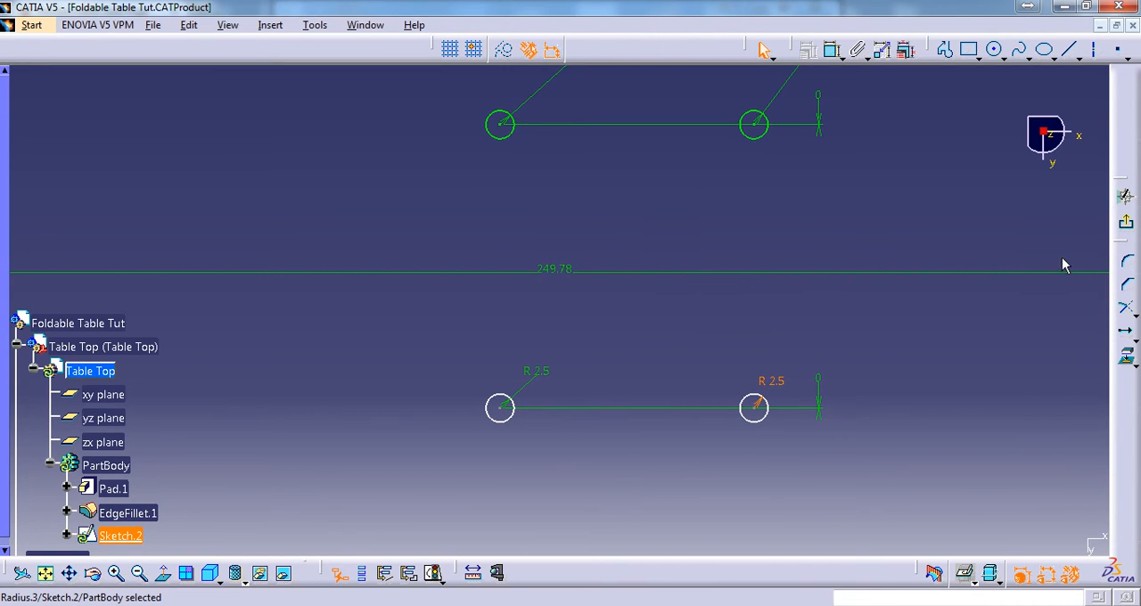
Dimension the horizontal distance between the two lower bracket hole centres, and test-move the row before undoing that move
click(832, 50)
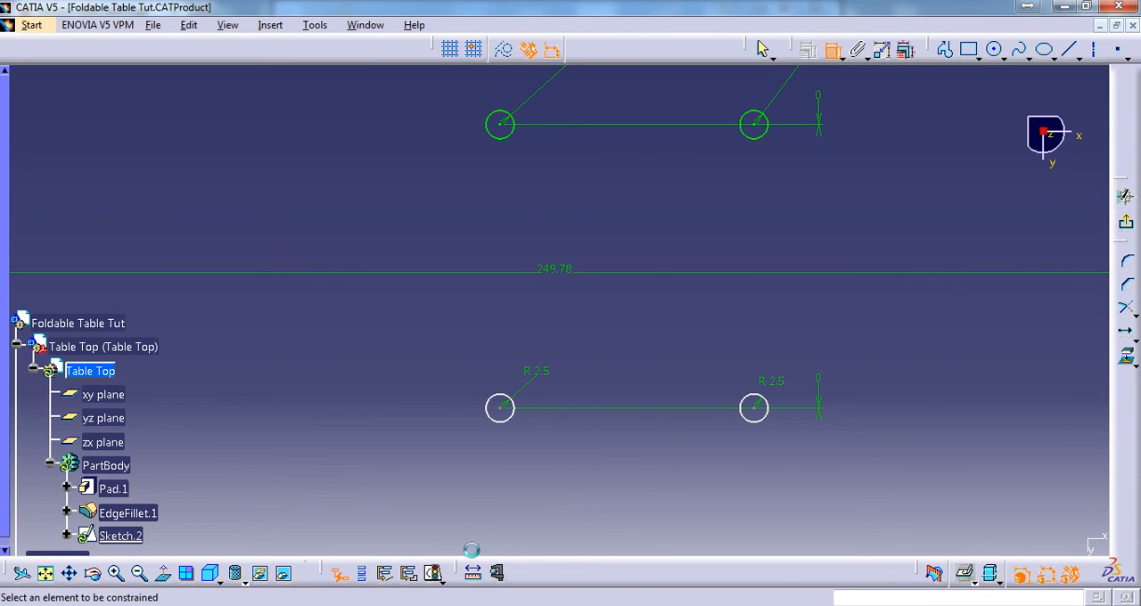
click(502, 410)
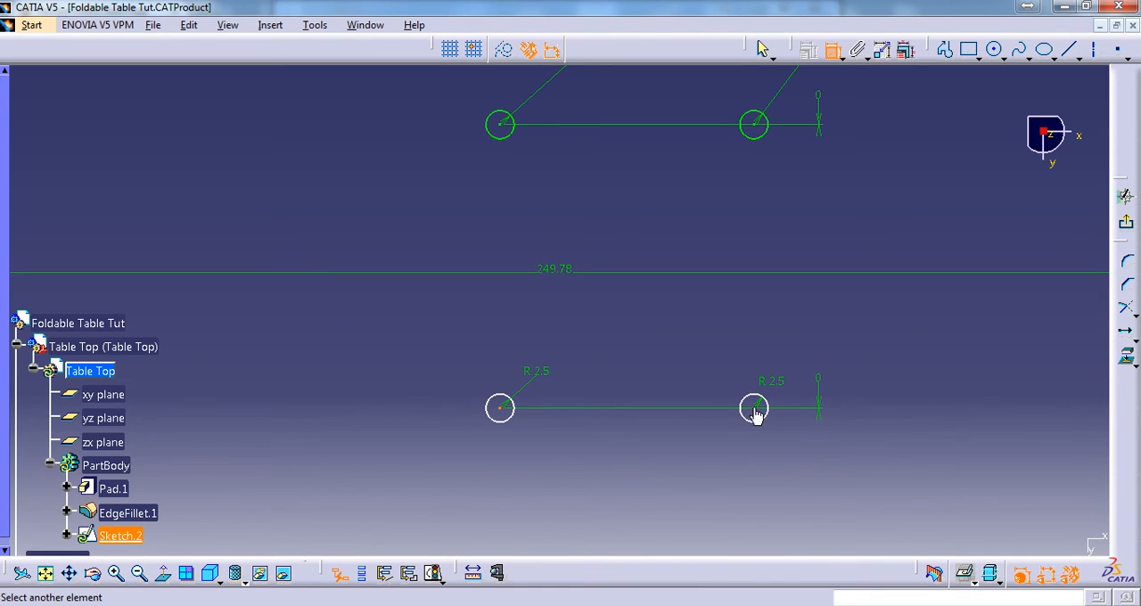
click(755, 409)
click(642, 462)
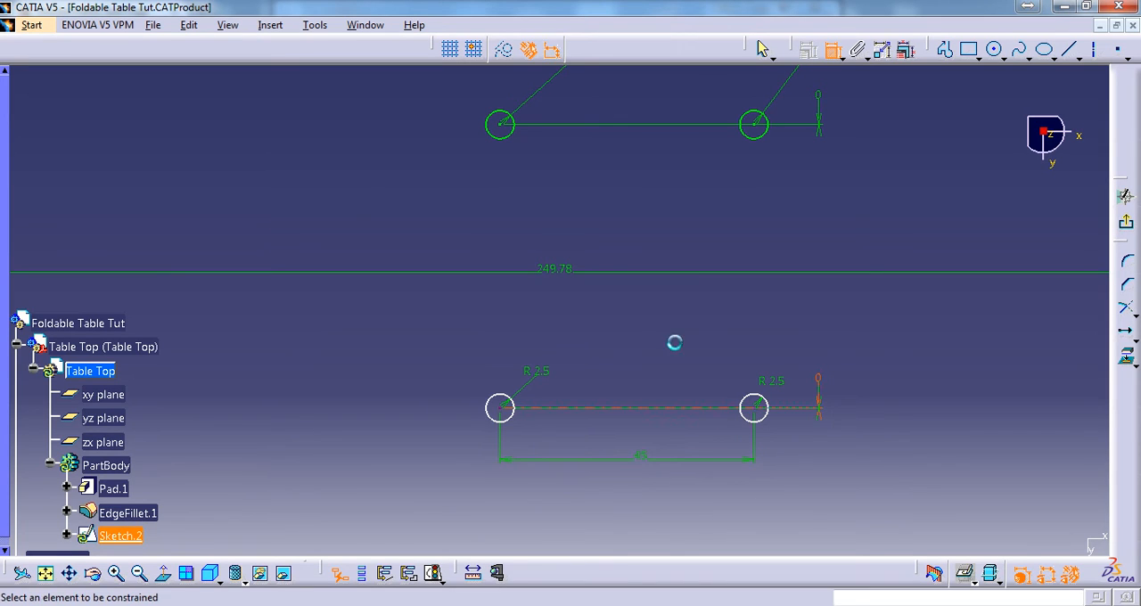
middle_drag(648, 298, 688, 297)
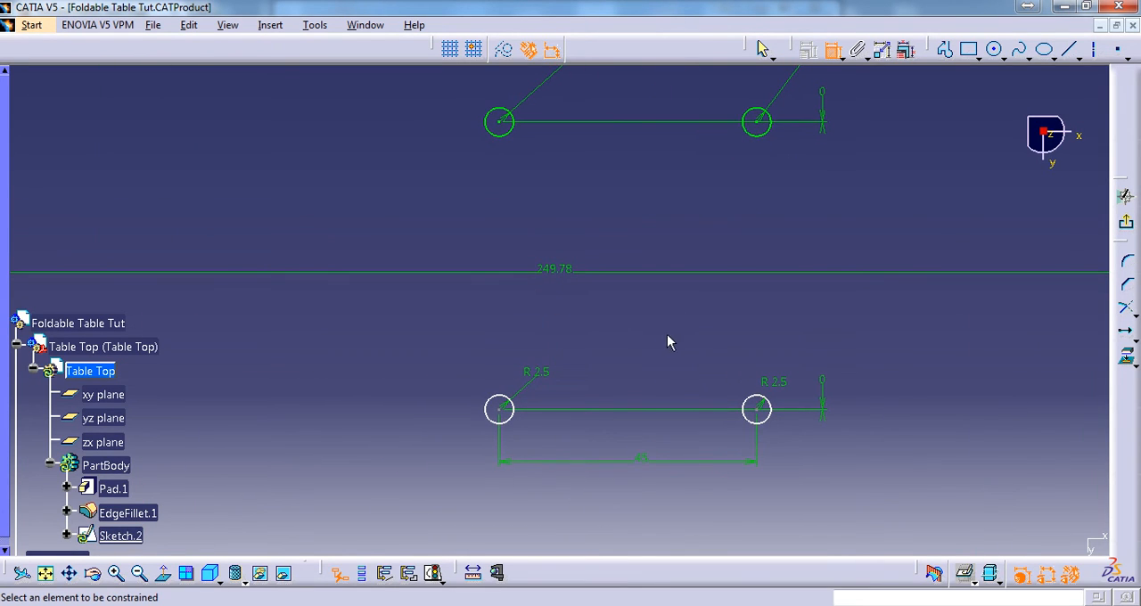
drag(512, 419, 580, 341)
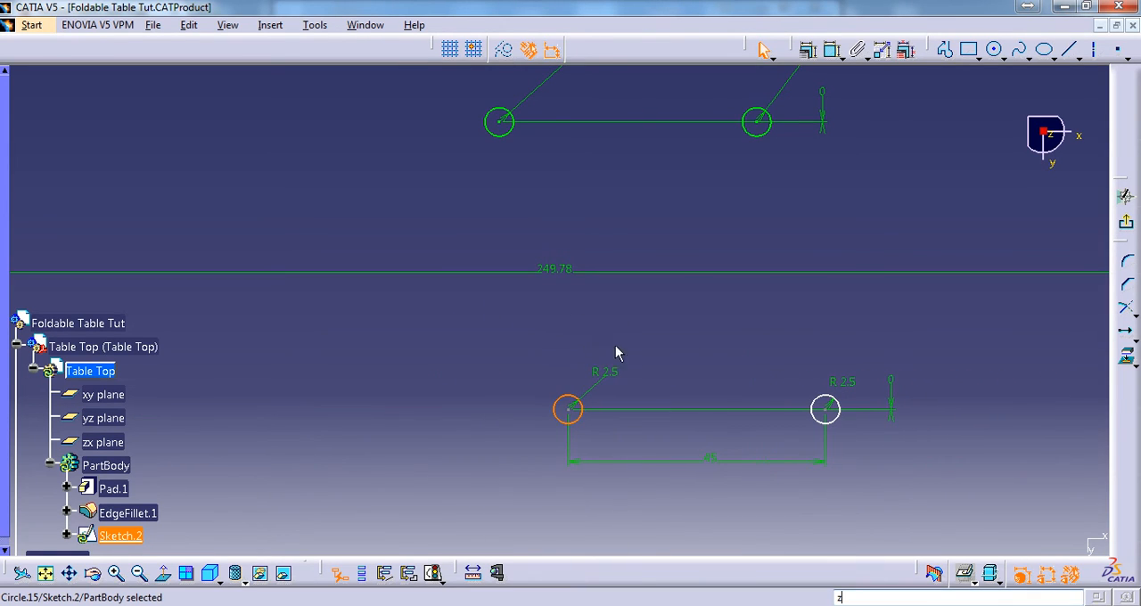
drag(650, 346, 649, 348)
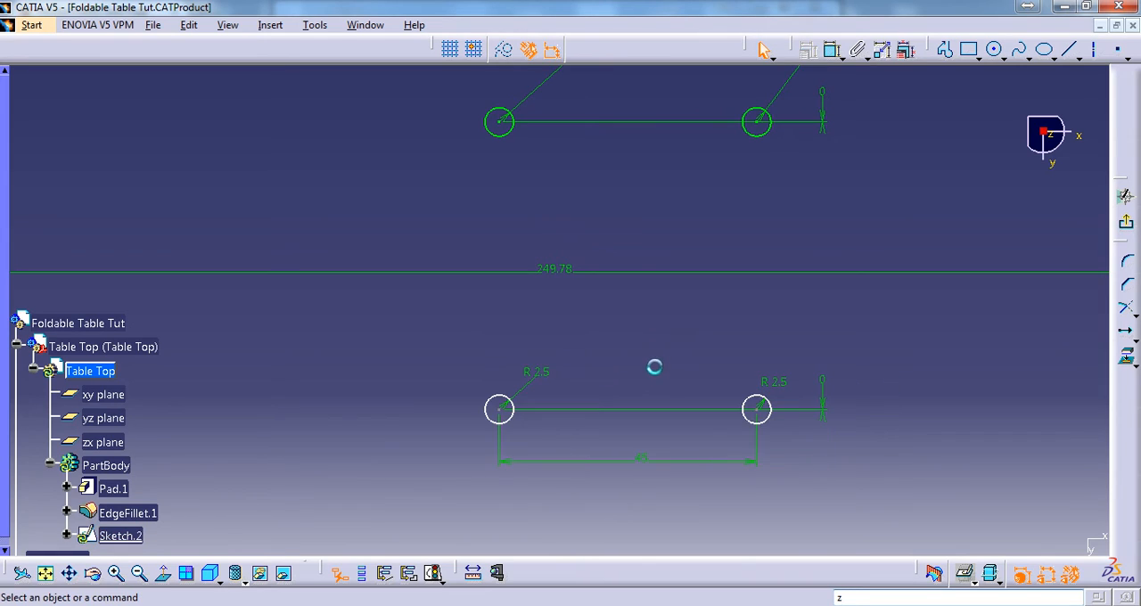
Show the 3D geometry and dimension the lower row's left hole centre horizontally from the table top's left edge
click(831, 49)
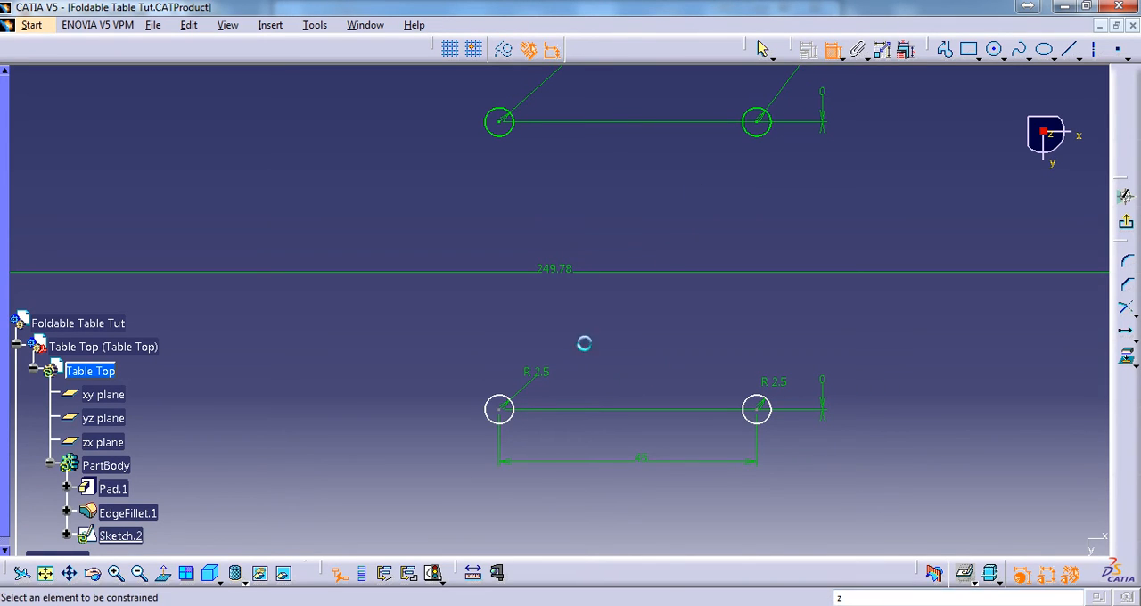
click(502, 411)
ctrl+middle_drag(361, 235, 357, 385)
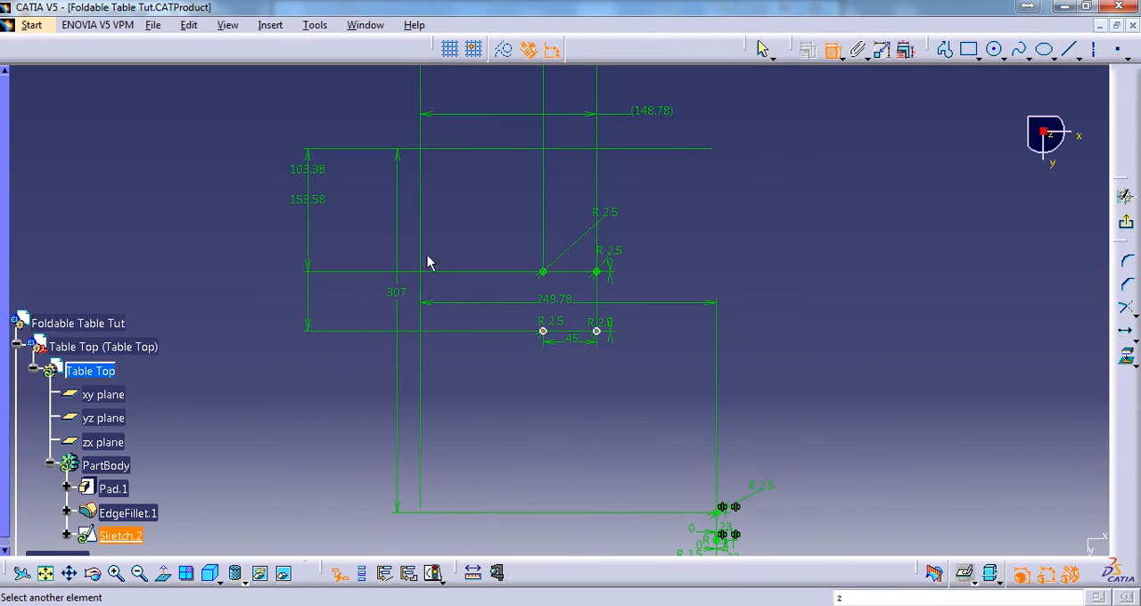
click(972, 579)
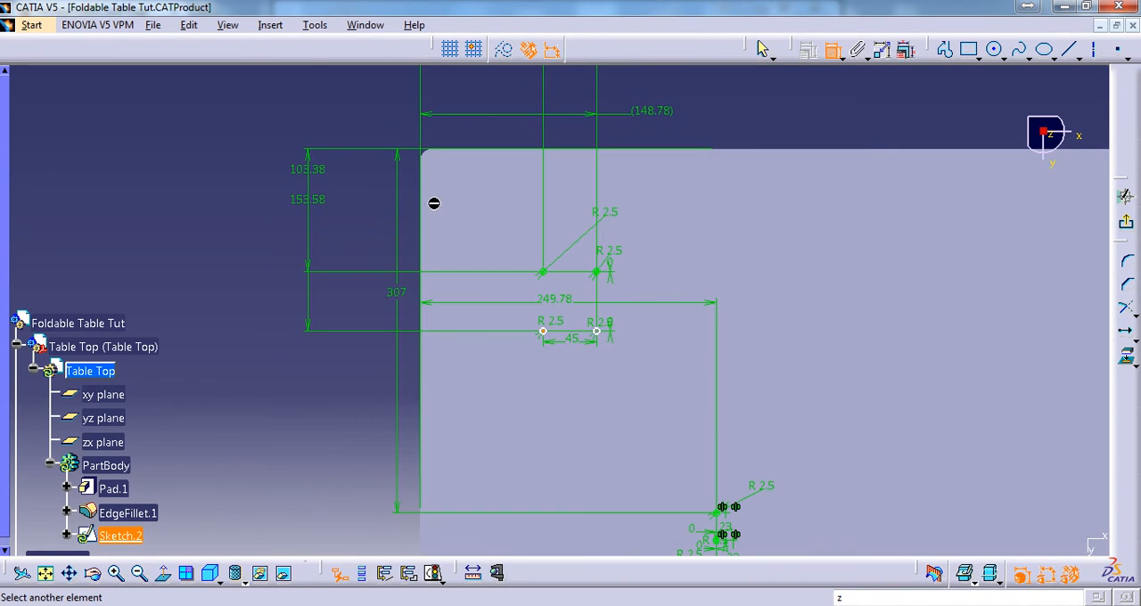
mouse_move(421, 442)
middle_down()
mouse_move(423, 168)
mouse_move(422, 407)
mouse_move(535, 250)
mouse_move(570, 353)
middle_up()
click(422, 339)
click(382, 267)
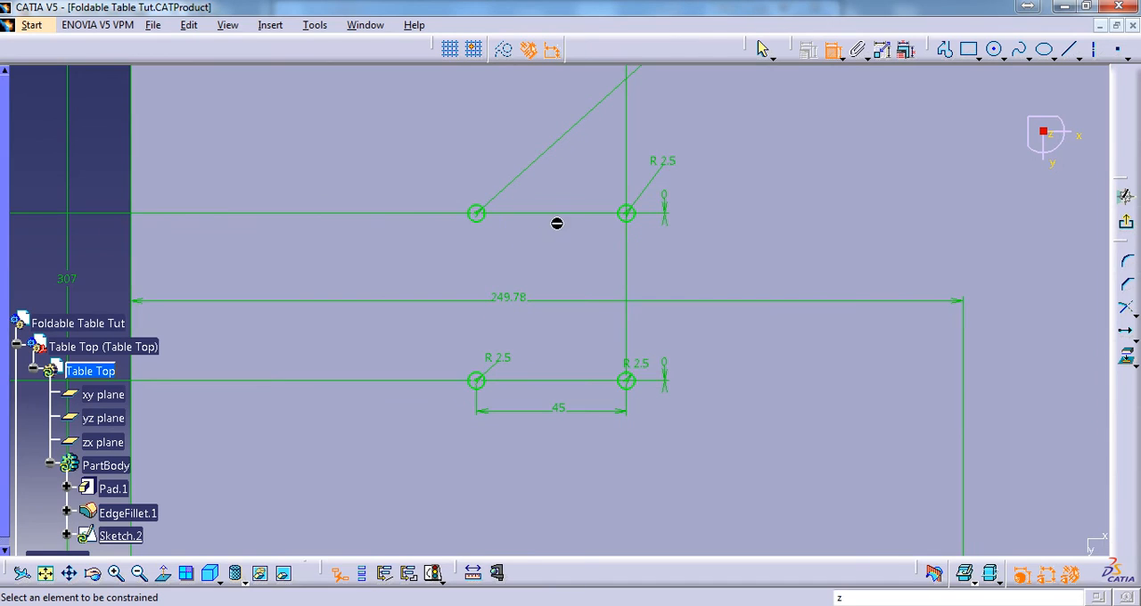
Hide the 3D geometry behind the sketch again
middle_drag(556, 223, 512, 201)
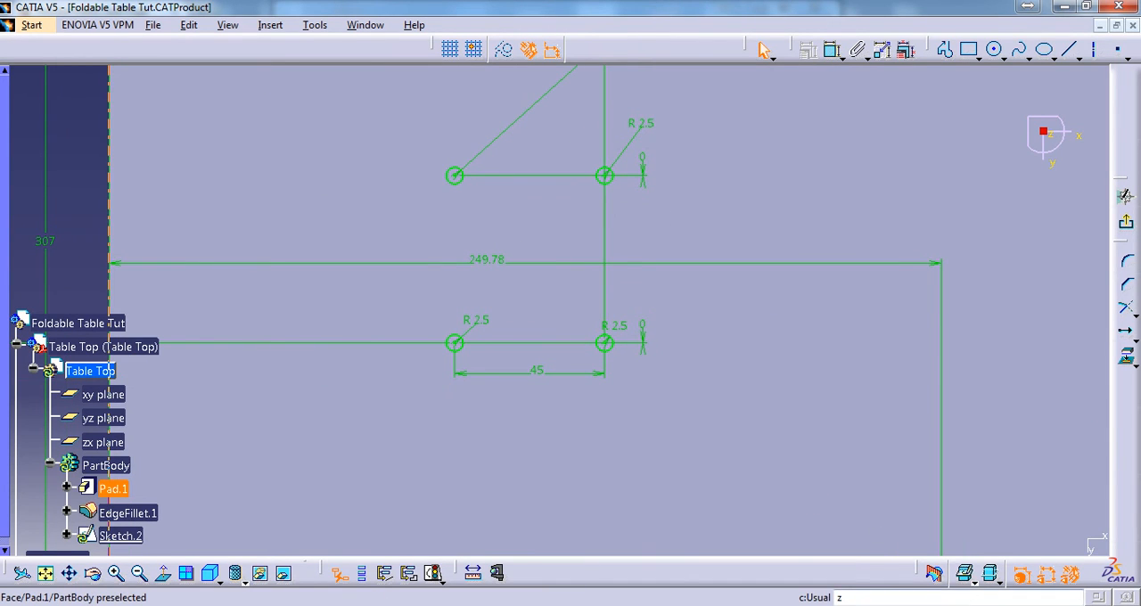
click(976, 585)
click(989, 592)
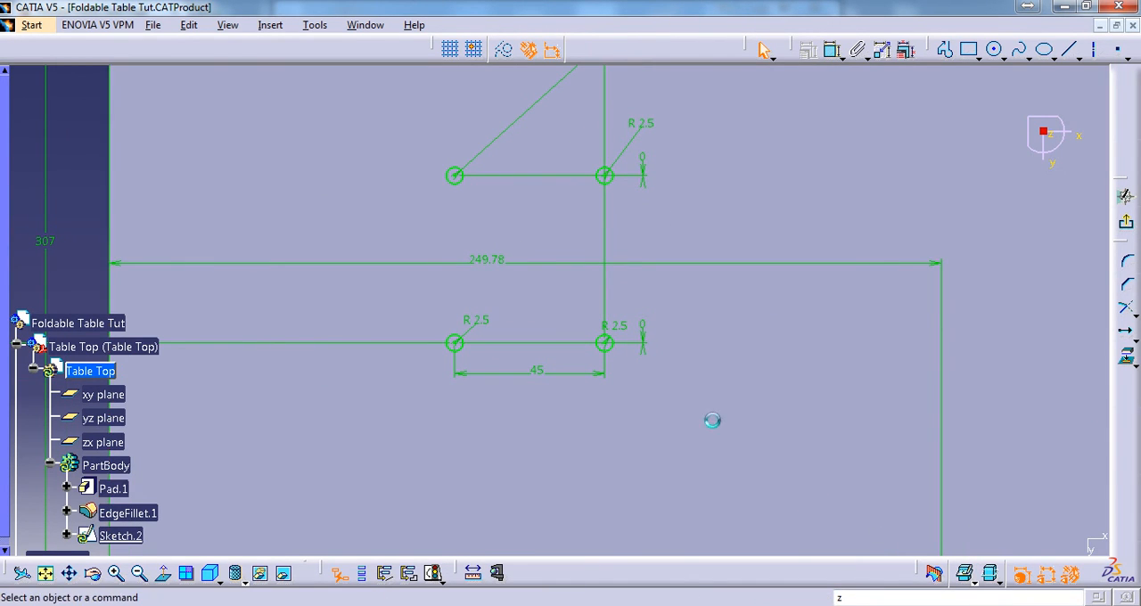
Mirror all four bracket hole circles about the sketch's horizontal axis
middle_drag(698, 293, 697, 342)
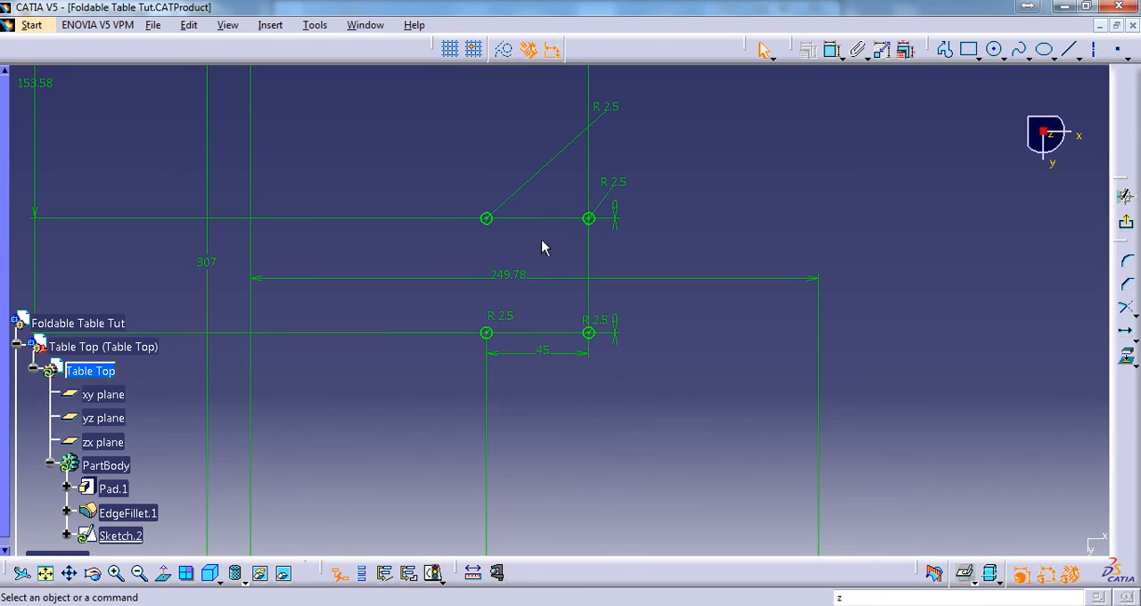
click(491, 221)
ctrl+click(590, 223)
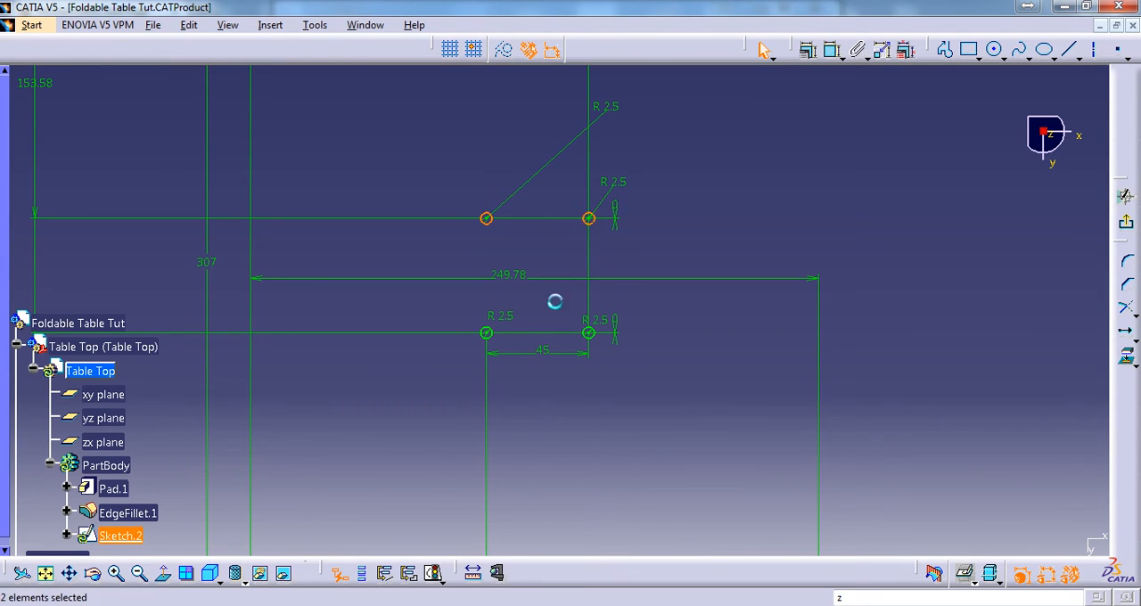
ctrl+click(492, 337)
ctrl+click(593, 338)
click(1132, 353)
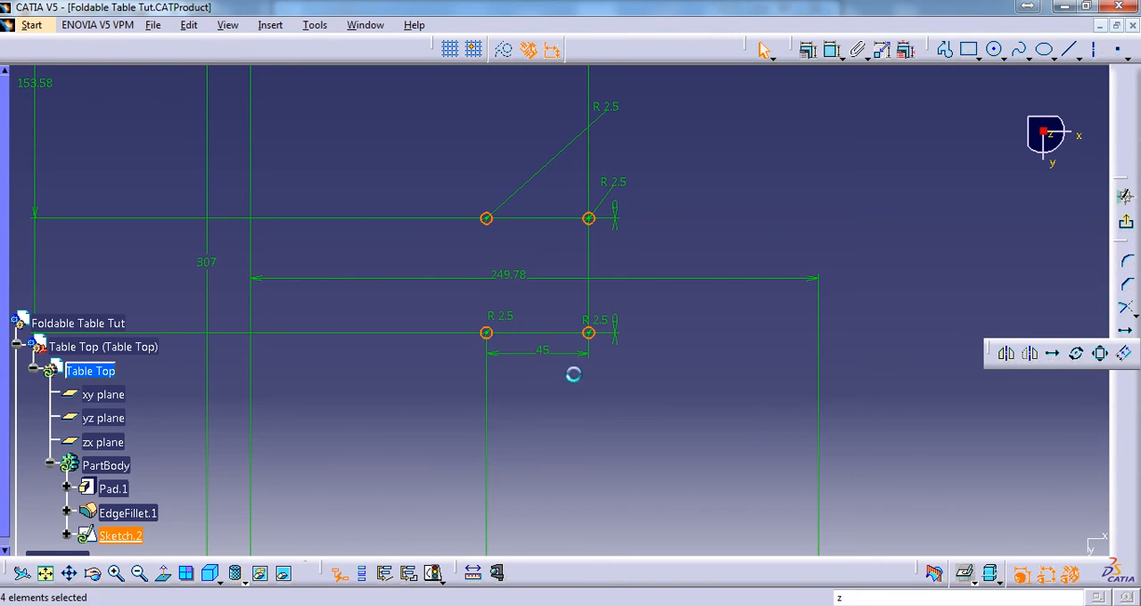
mouse_move(642, 255)
middle_down()
mouse_move(675, 326)
mouse_move(604, 118)
middle_up()
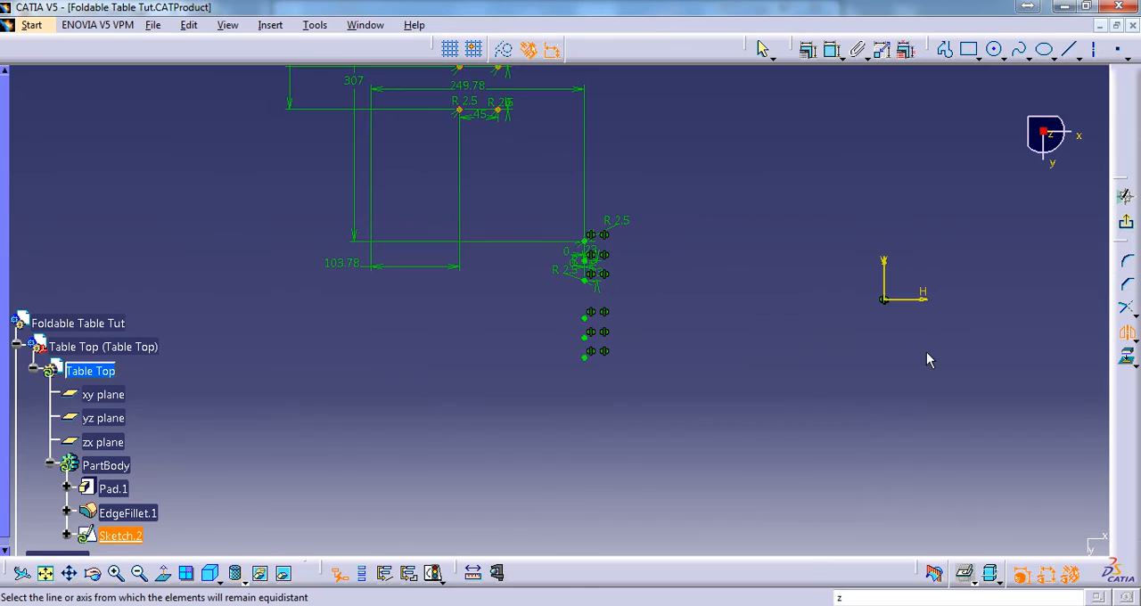
click(925, 307)
mouse_move(558, 385)
middle_down()
mouse_move(594, 395)
mouse_move(589, 423)
mouse_move(637, 250)
mouse_move(534, 327)
middle_up()
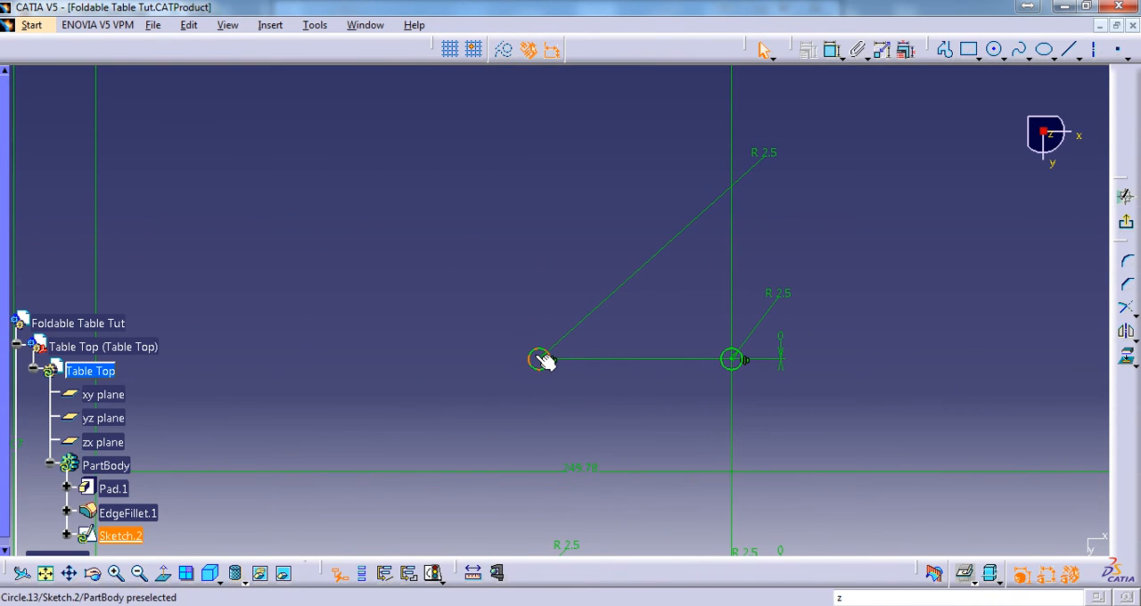
ctrl+click(729, 356)
middle_drag(631, 428, 560, 155)
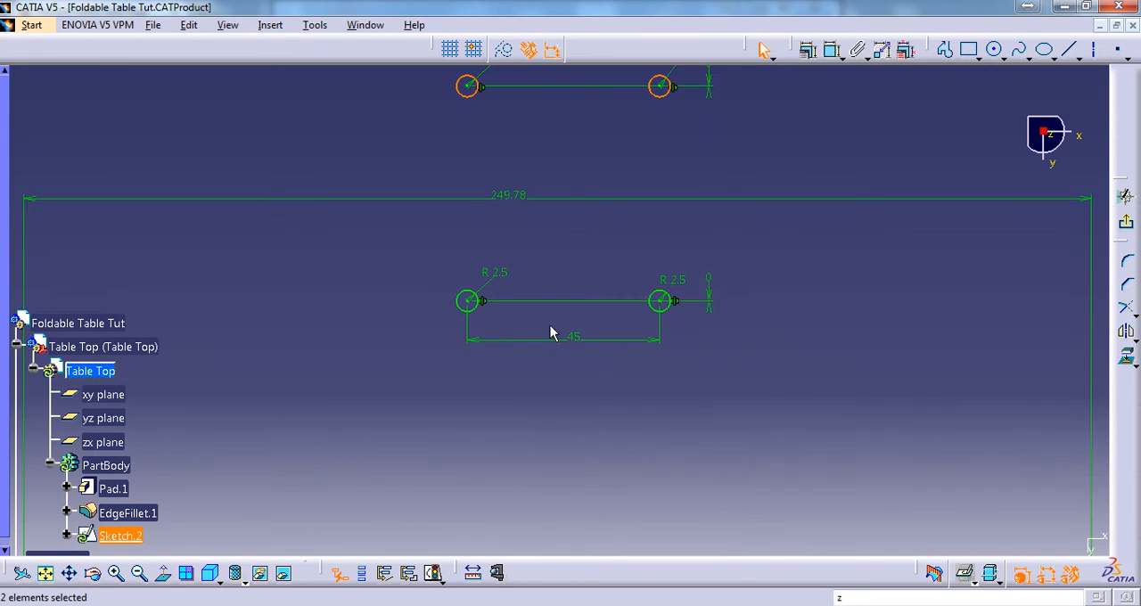
ctrl+click(471, 311)
ctrl+click(662, 312)
mouse_move(535, 334)
middle_down()
mouse_move(602, 457)
mouse_move(568, 109)
middle_up()
middle_drag(566, 375, 561, 263)
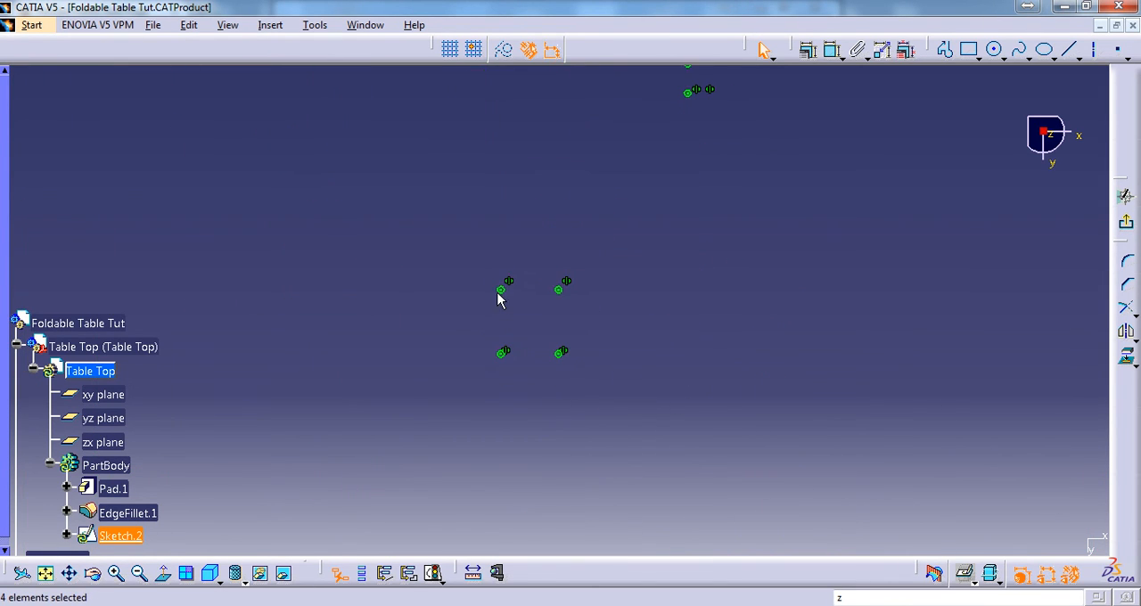
mouse_move(499, 301)
ctrl+middle_down()
mouse_move(517, 326)
mouse_move(550, 337)
ctrl+middle_up()
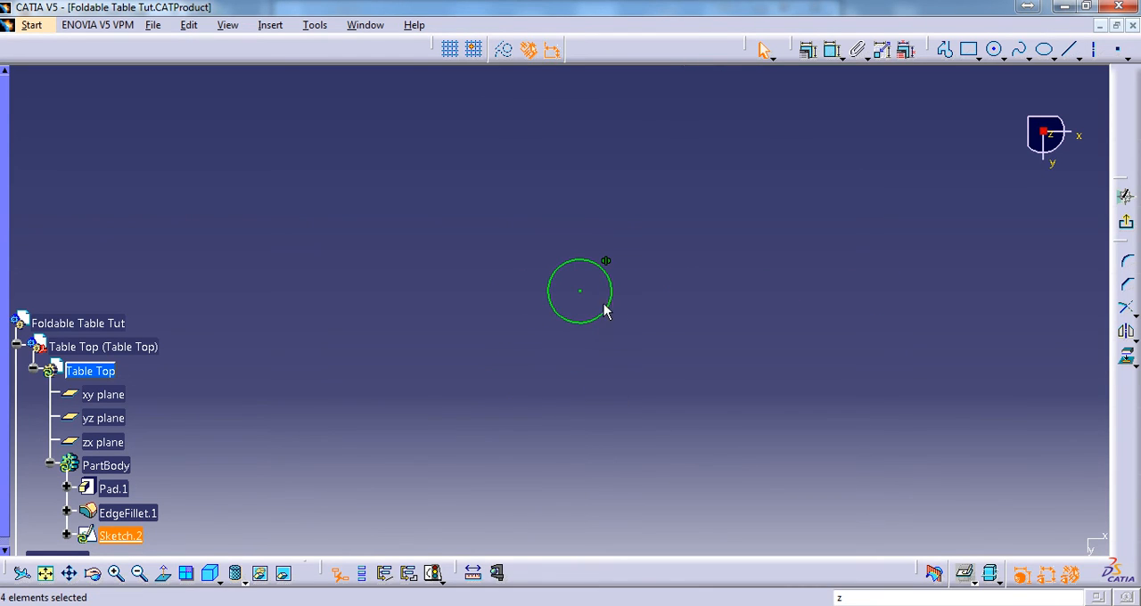
ctrl+click(616, 311)
mouse_move(617, 310)
ctrl+middle_down()
mouse_move(746, 280)
mouse_move(665, 229)
mouse_move(585, 133)
ctrl+middle_up()
ctrl+click(560, 111)
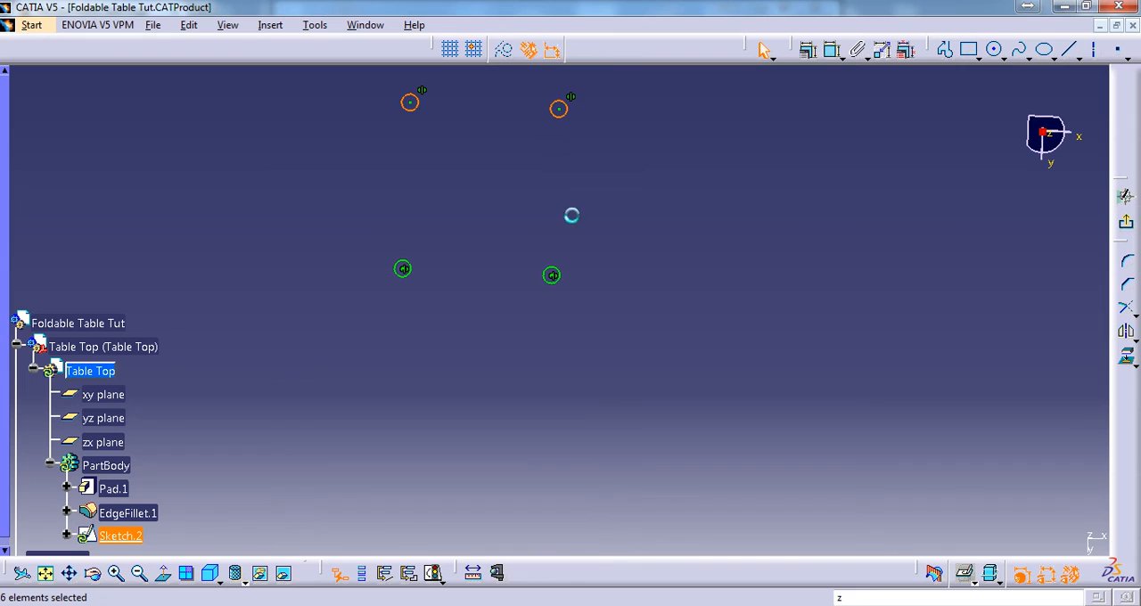
ctrl+click(554, 275)
ctrl+click(401, 268)
ctrl+middle_drag(622, 148, 651, 330)
middle_drag(665, 201, 633, 344)
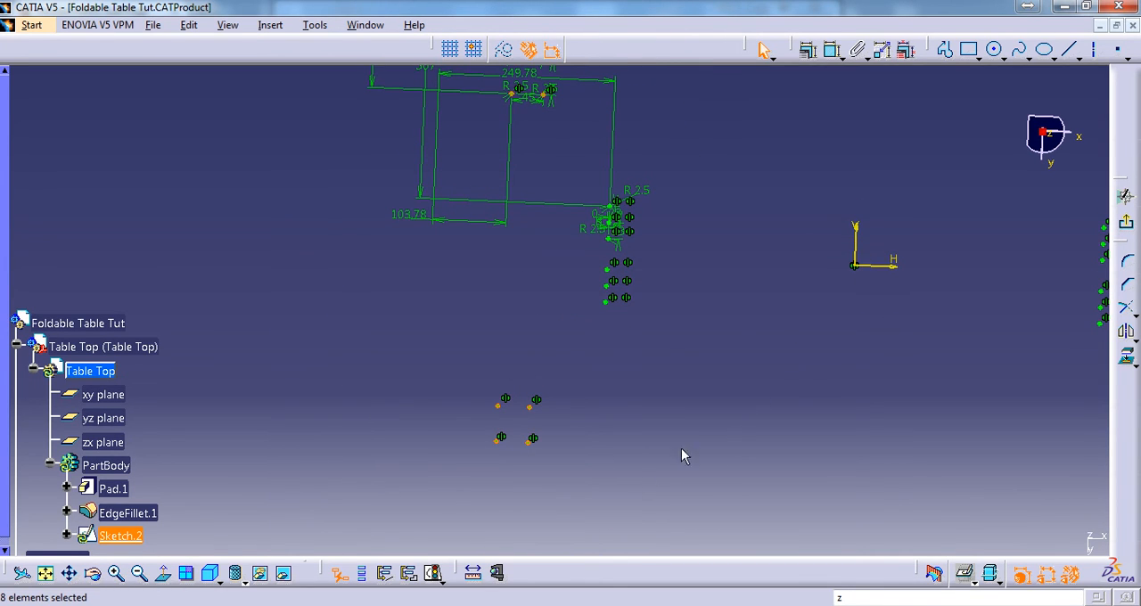
click(164, 575)
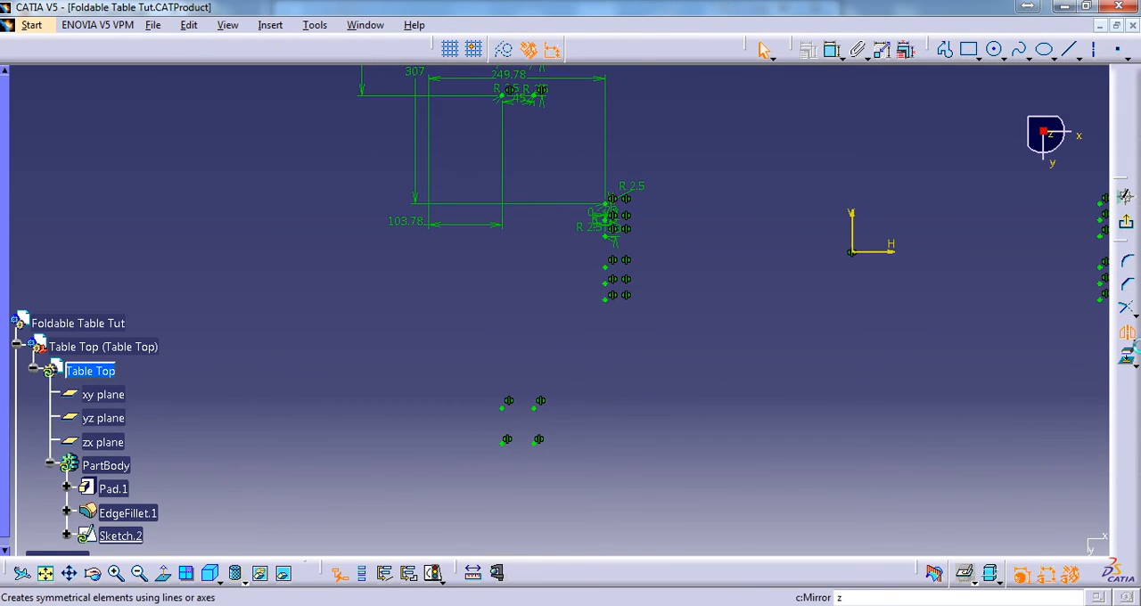
click(1125, 330)
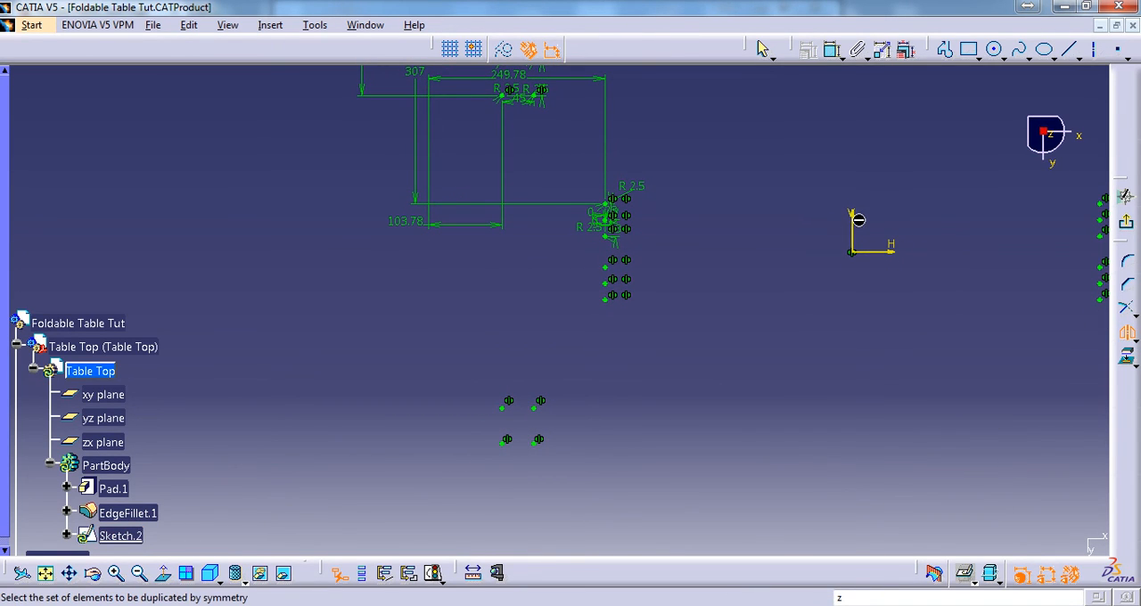
Mirror the four original bracket hole circles and their four lower mirrored copies about the sketch's vertical axis
mouse_move(608, 138)
middle_down()
mouse_move(636, 334)
mouse_move(580, 176)
mouse_move(610, 355)
middle_up()
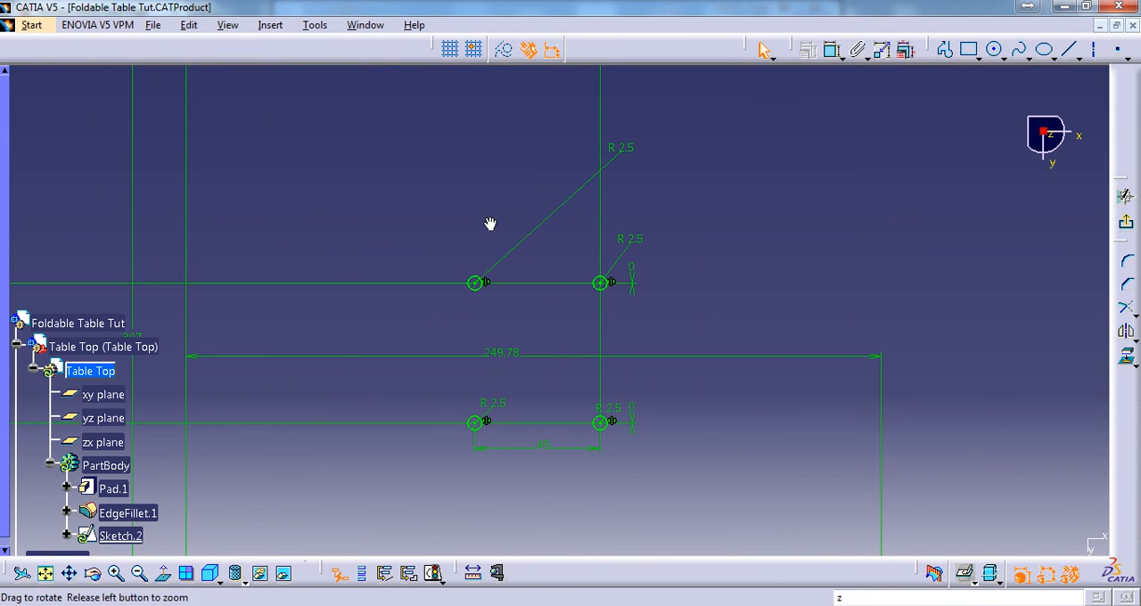
middle_drag(489, 224, 475, 213)
middle_drag(433, 254, 440, 196)
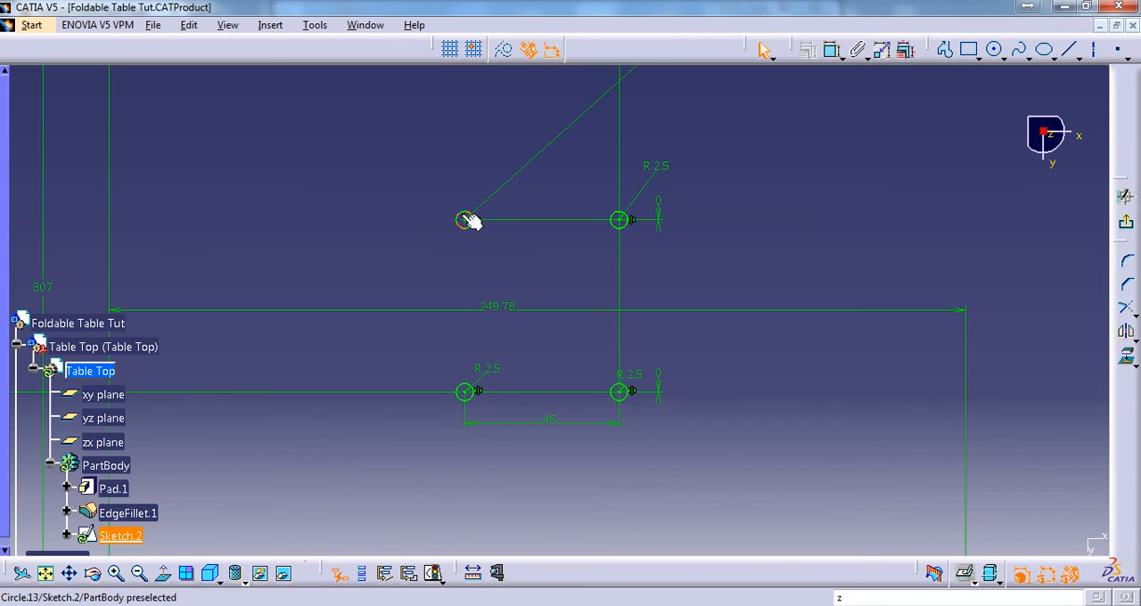
ctrl+click(622, 221)
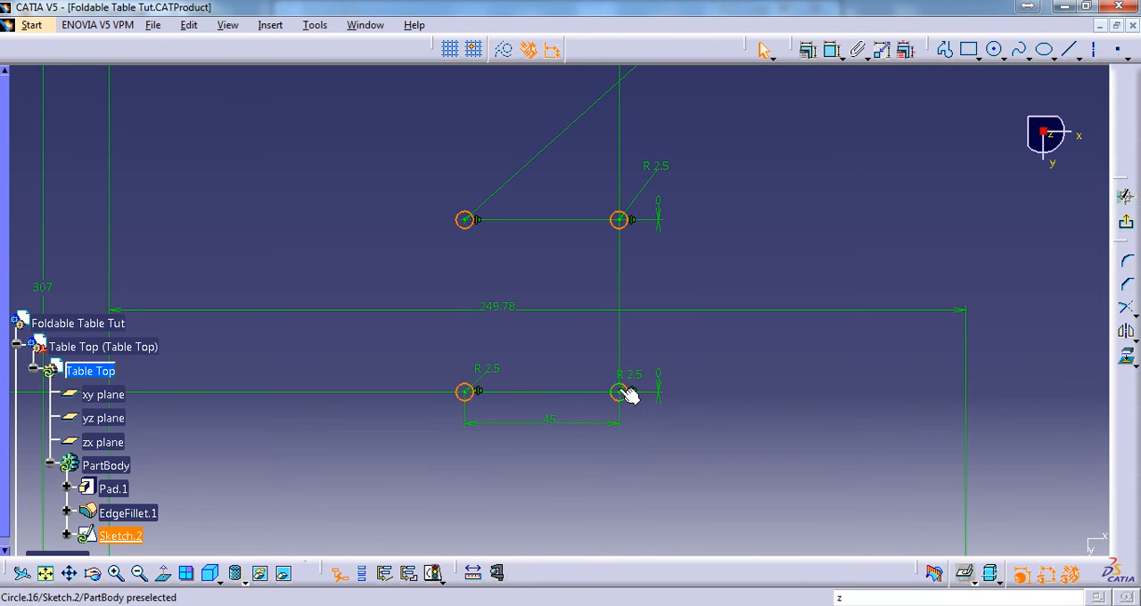
ctrl+click(623, 392)
mouse_move(583, 295)
ctrl+middle_down()
mouse_move(621, 380)
mouse_move(620, 117)
ctrl+middle_up()
middle_drag(647, 360, 640, 93)
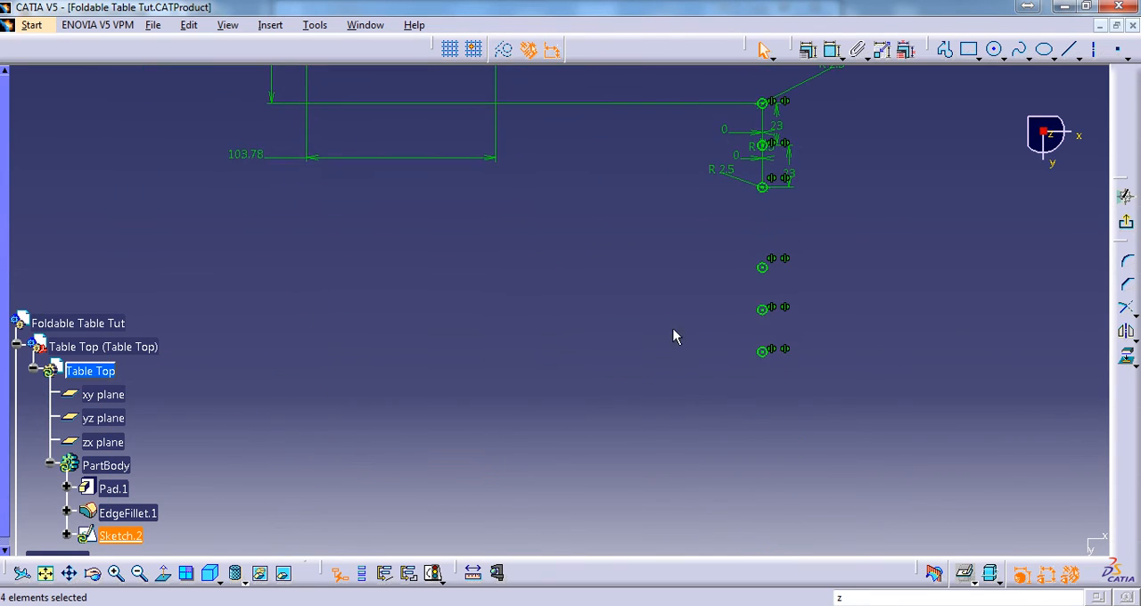
middle_drag(671, 373, 665, 100)
middle_drag(671, 347, 669, 304)
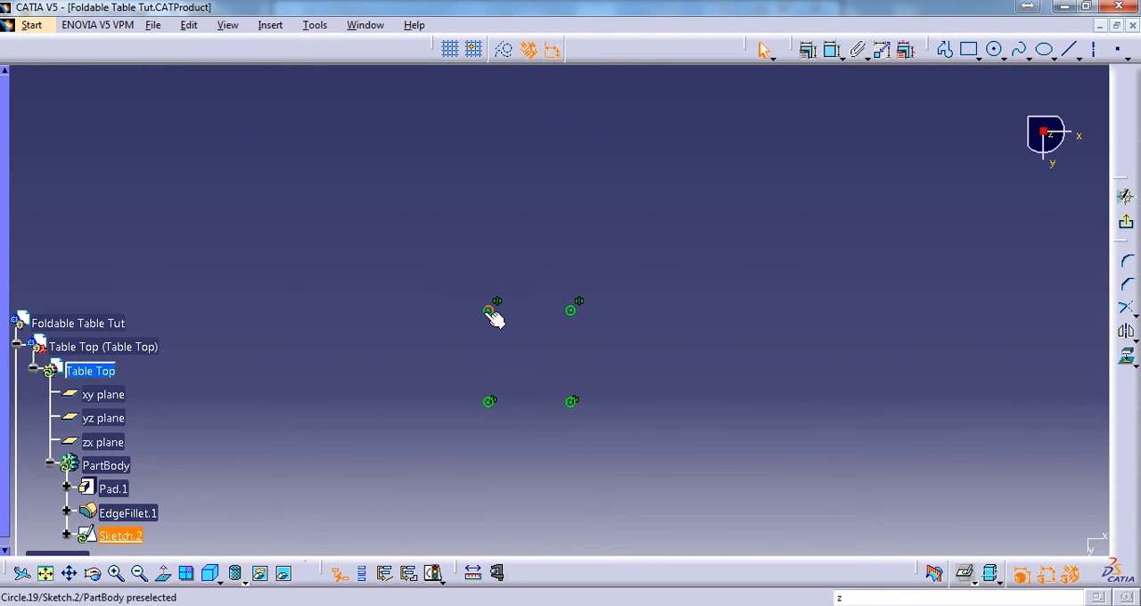
ctrl+click(489, 311)
ctrl+click(572, 312)
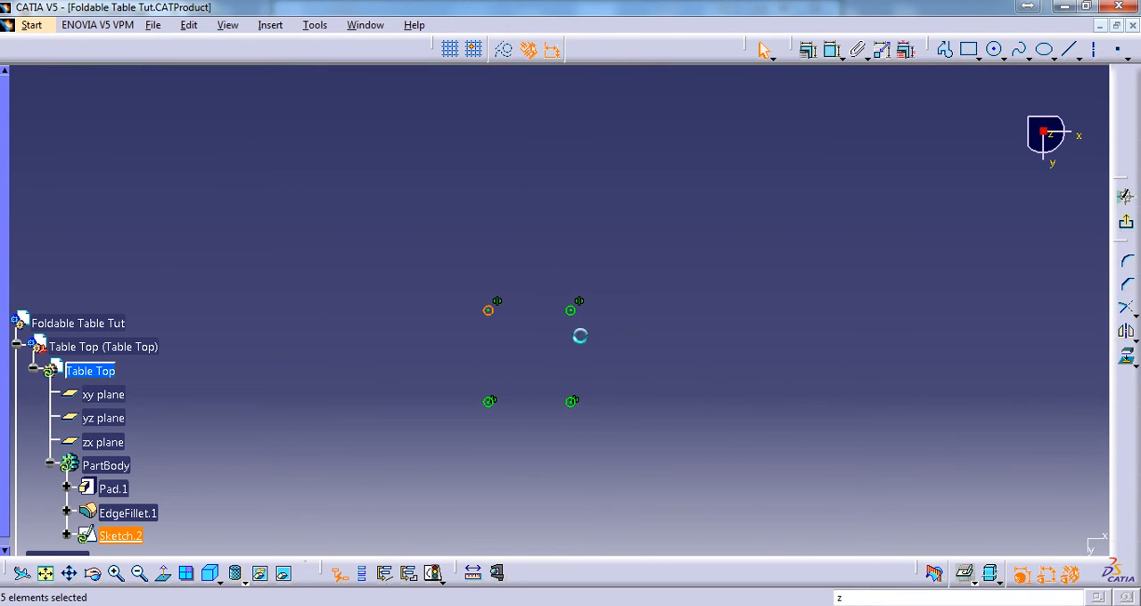
ctrl+click(571, 402)
ctrl+click(492, 406)
ctrl+middle_drag(725, 263, 739, 301)
middle_drag(827, 237, 715, 301)
ctrl+middle_drag(769, 357, 774, 399)
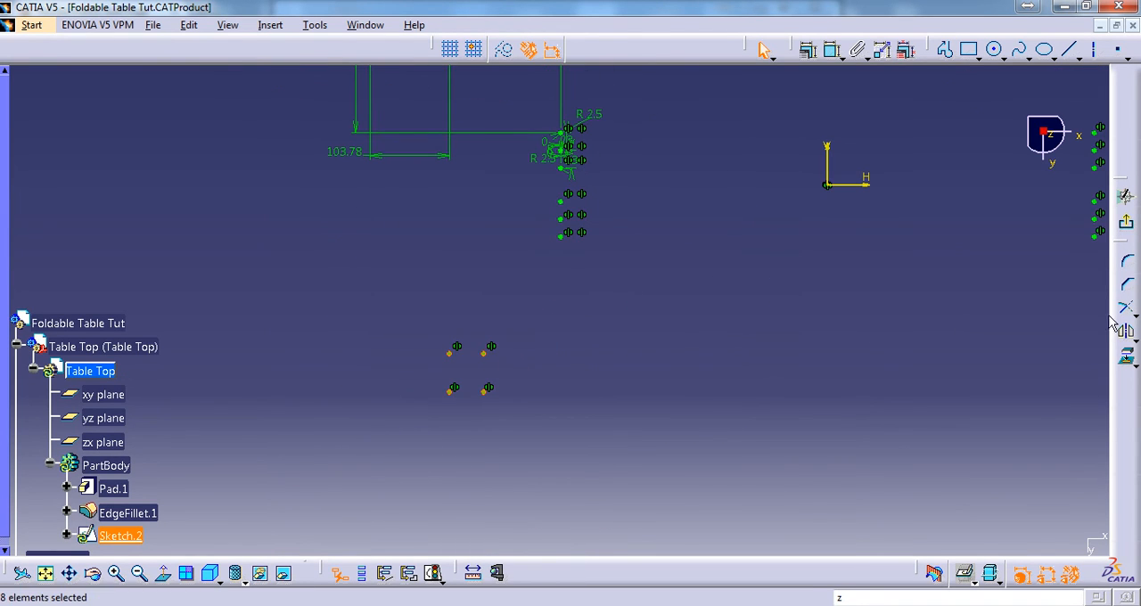
click(1127, 332)
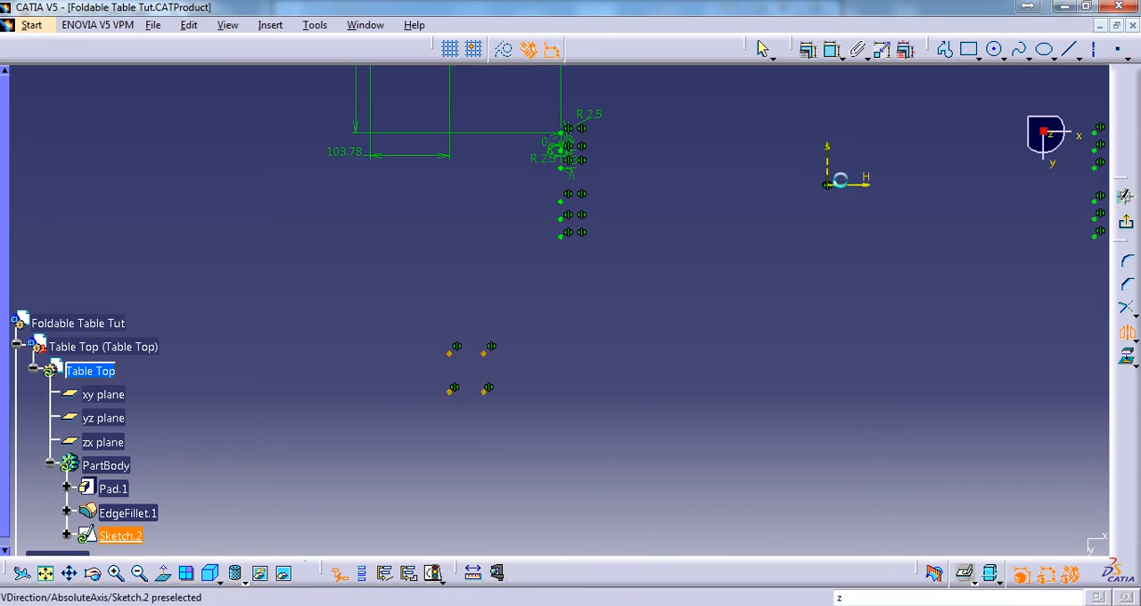
click(827, 168)
ctrl+middle_drag(805, 240, 722, 277)
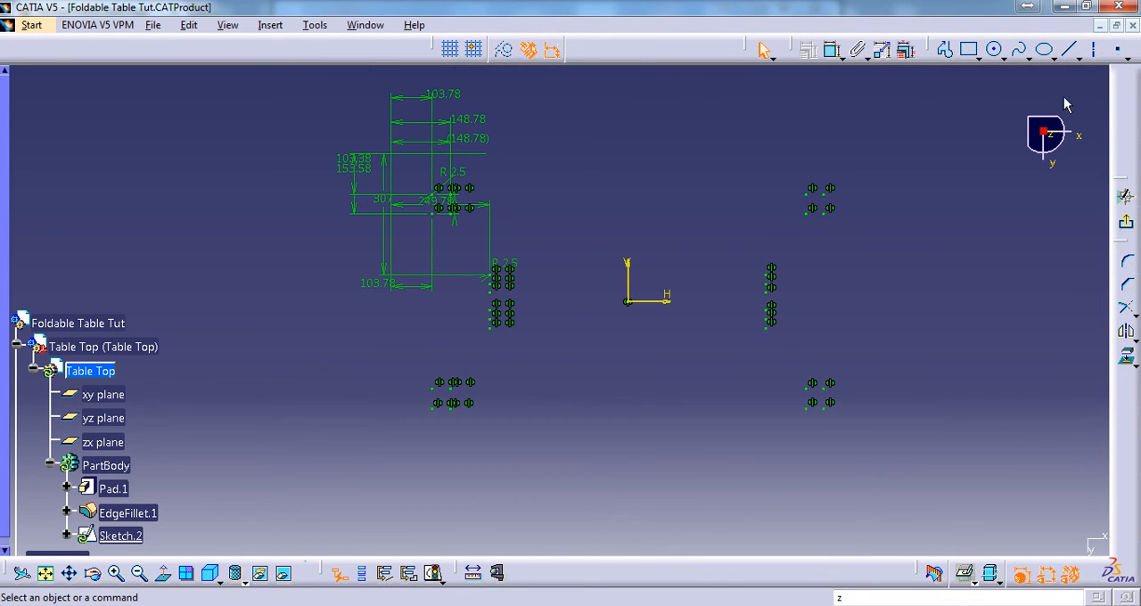
Run Sketch Analysis and check whether all the hole circles in the sketch are closed
click(1128, 226)
click(312, 26)
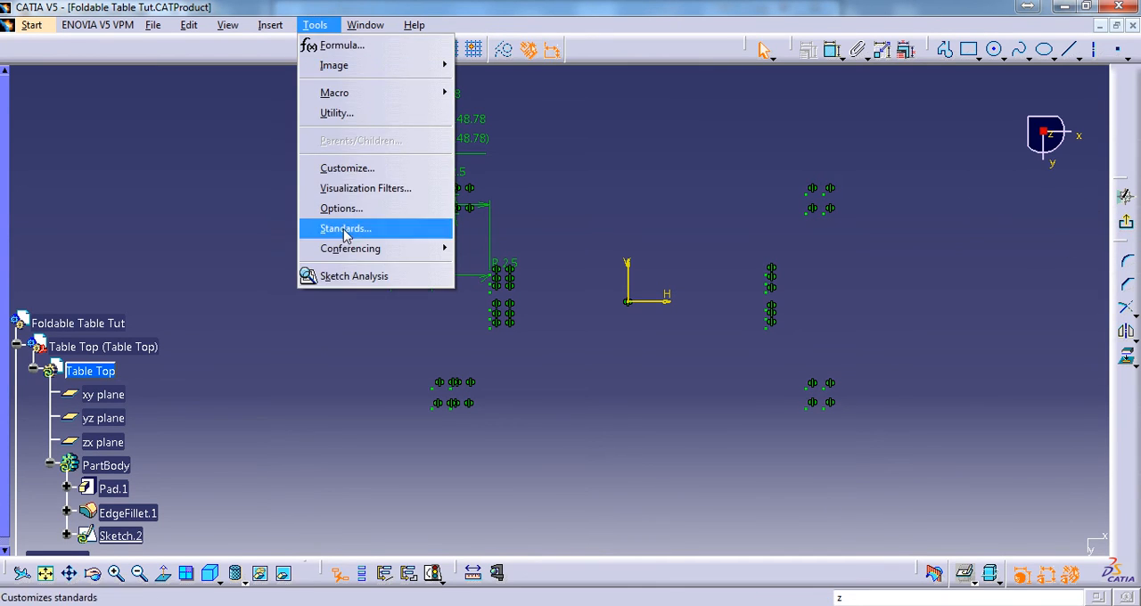
click(366, 277)
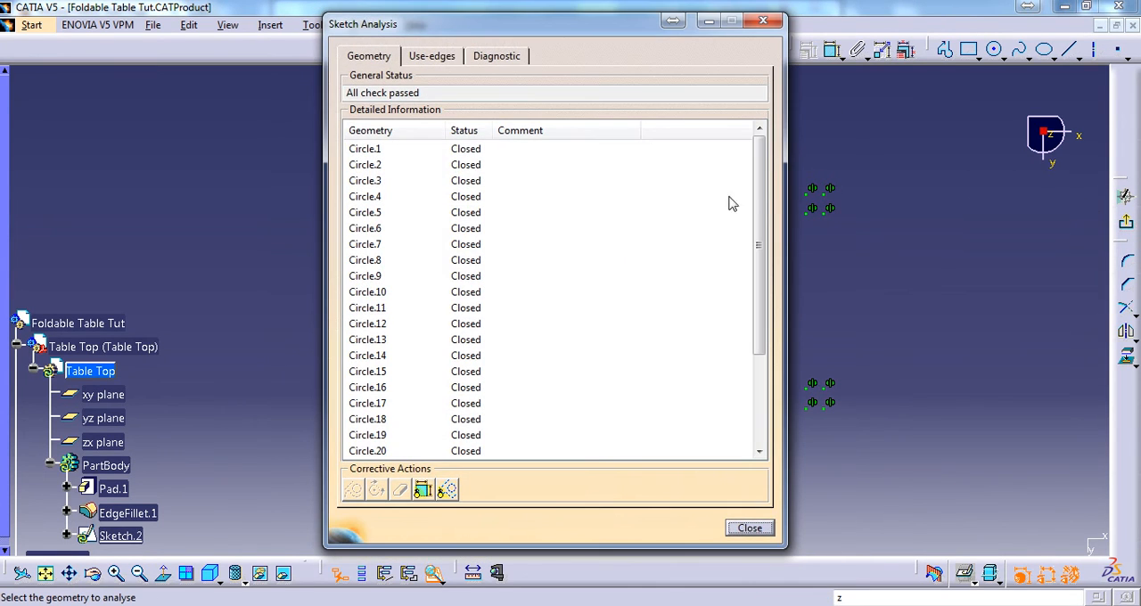
scroll(722, 383, down, 3)
click(749, 528)
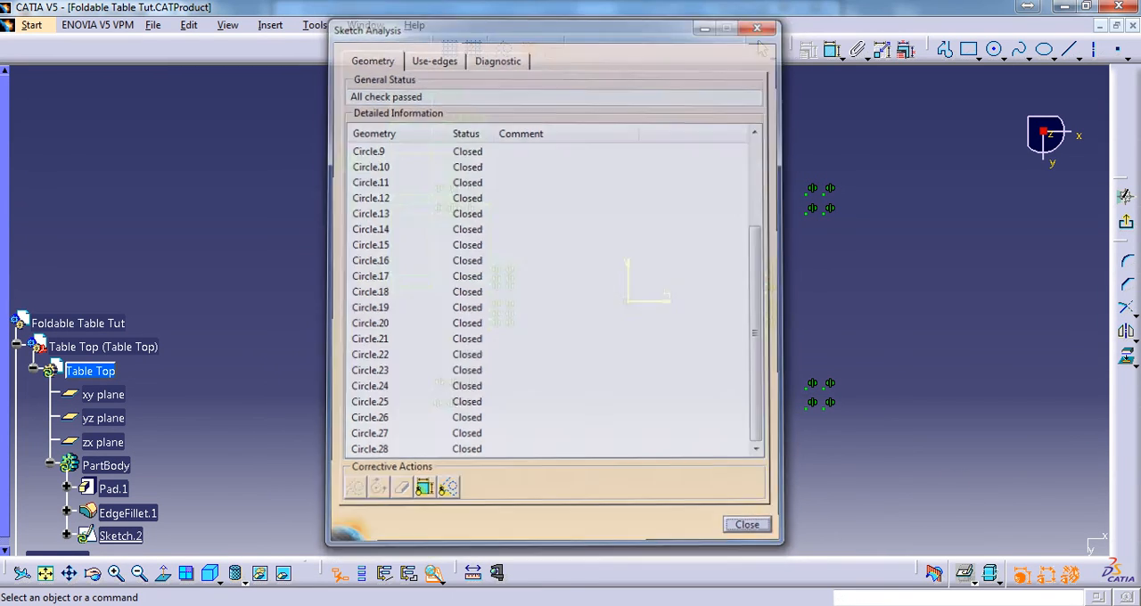
Exit the hole sketch and return to the 3D part
click(1126, 222)
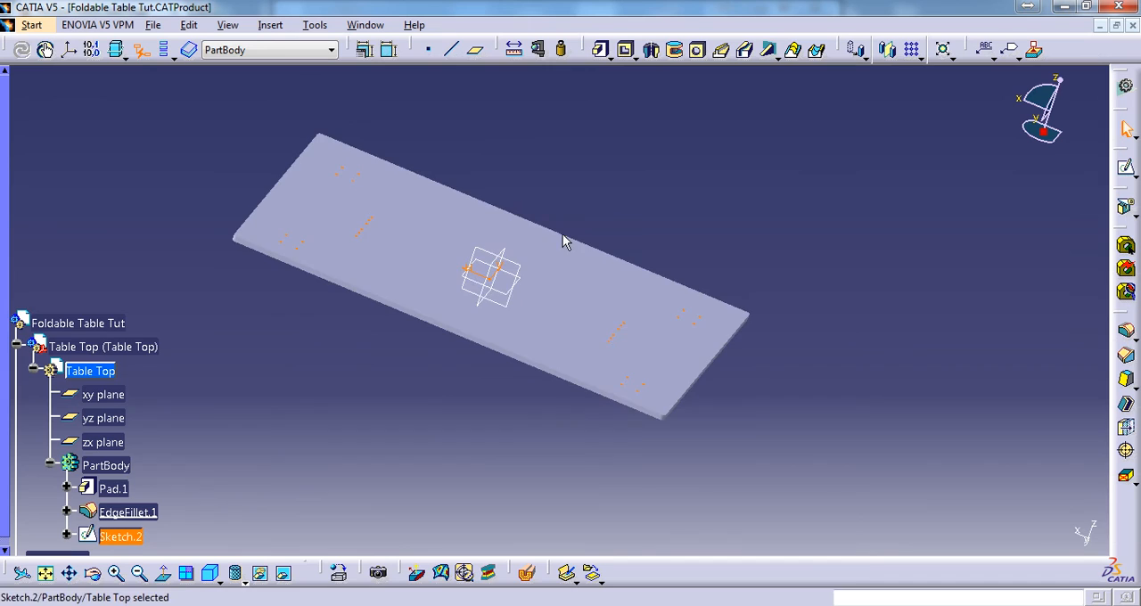
mouse_move(564, 241)
middle_down()
mouse_move(703, 300)
mouse_move(637, 316)
mouse_move(706, 304)
mouse_move(708, 275)
middle_up()
click(749, 189)
Switch to the table top drawing and examine the screw depth dimension at the bracket in the right view
click(383, 26)
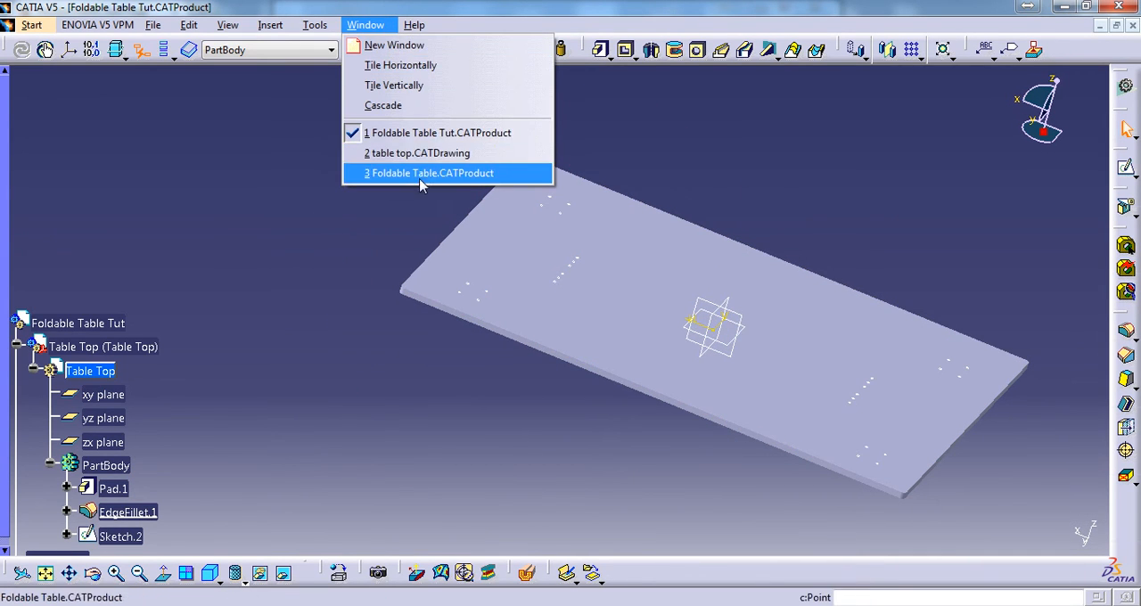
click(451, 157)
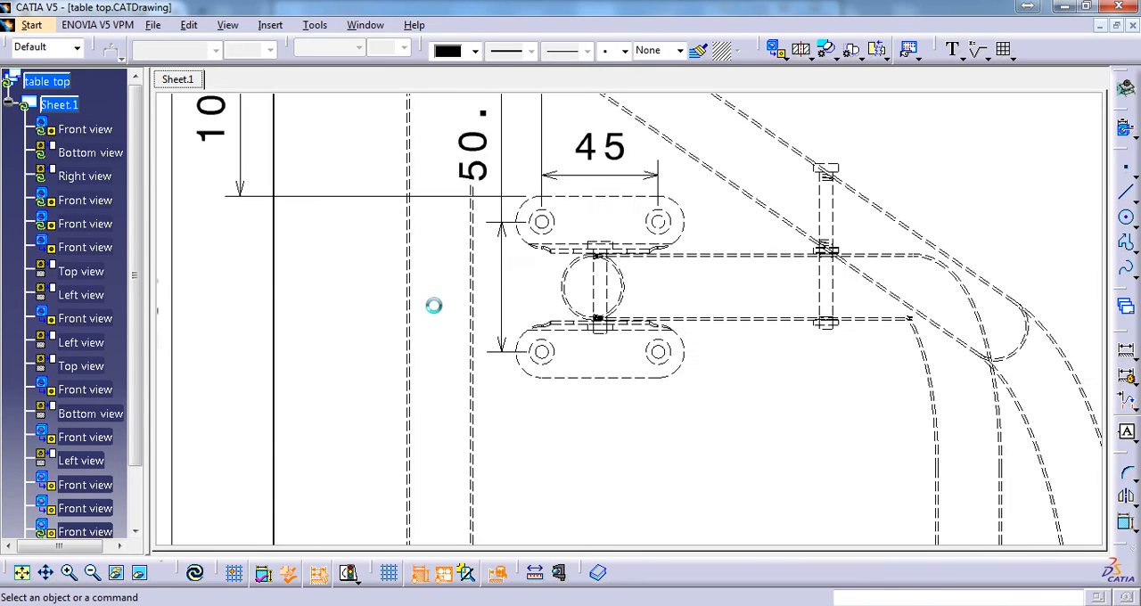
mouse_move(482, 288)
middle_down()
mouse_move(654, 542)
mouse_move(672, 283)
mouse_move(521, 288)
middle_up()
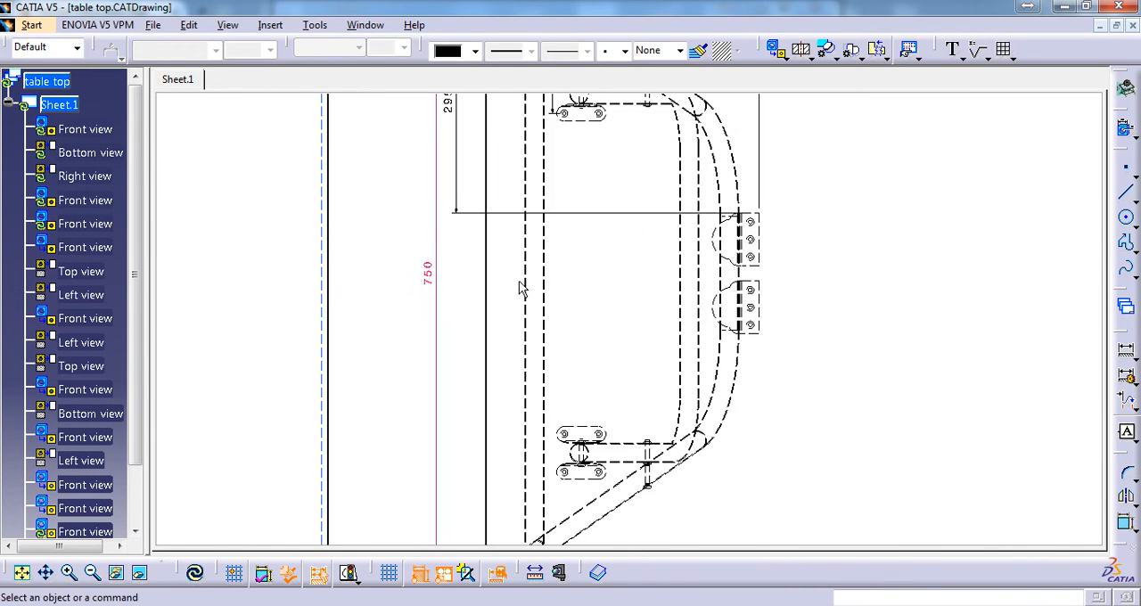
mouse_move(631, 344)
middle_down()
mouse_move(668, 405)
mouse_move(508, 321)
middle_up()
middle_drag(747, 324, 586, 378)
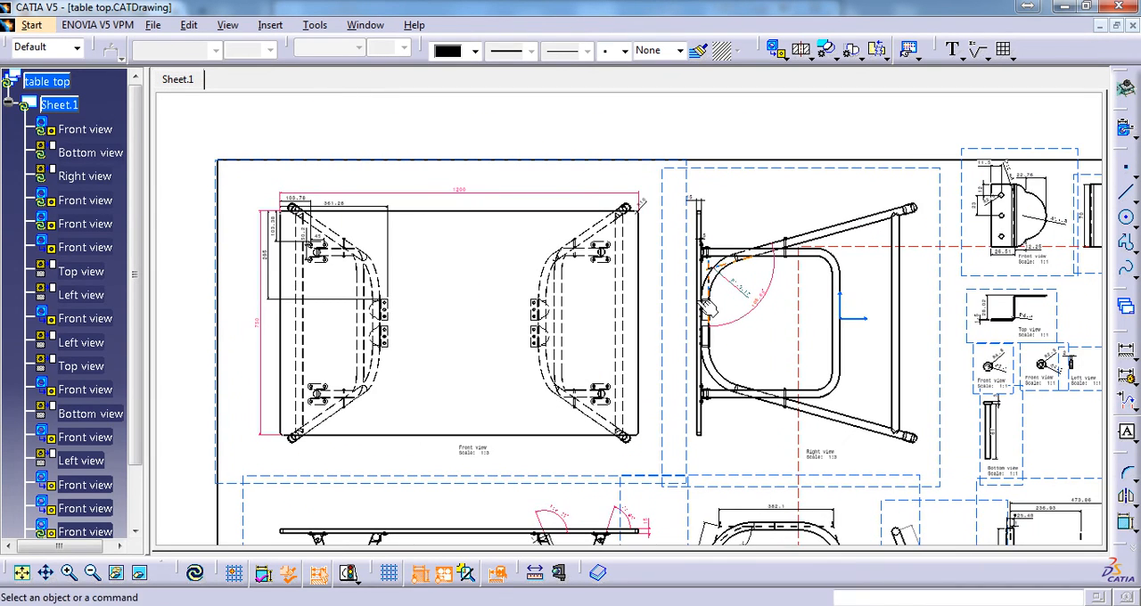
middle_drag(736, 242, 673, 296)
ctrl+scroll(648, 289, up, 8)
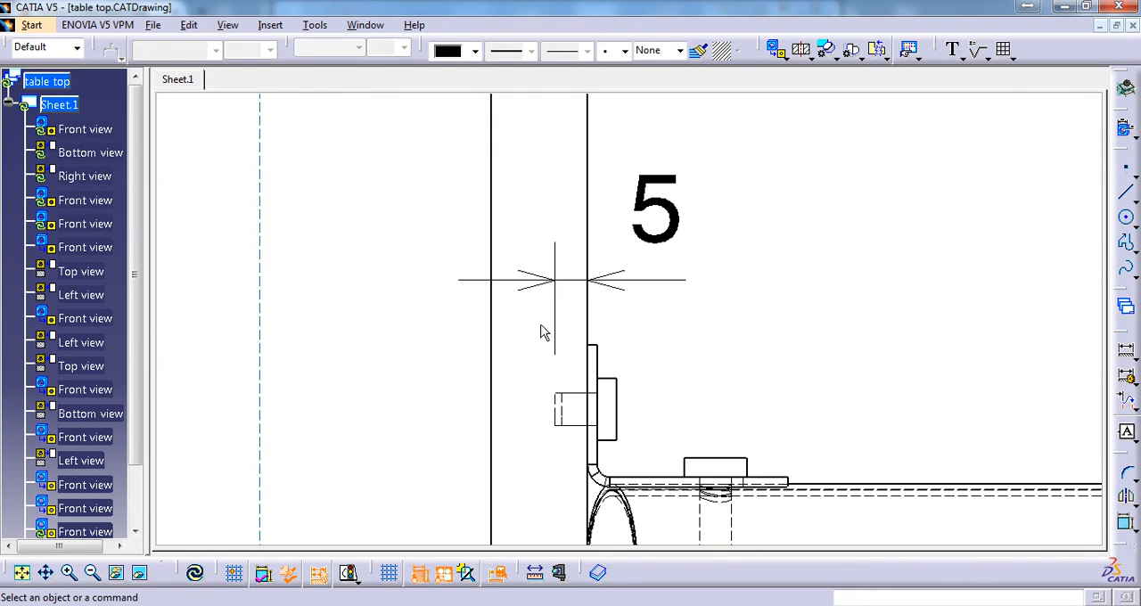
middle_drag(607, 396, 605, 375)
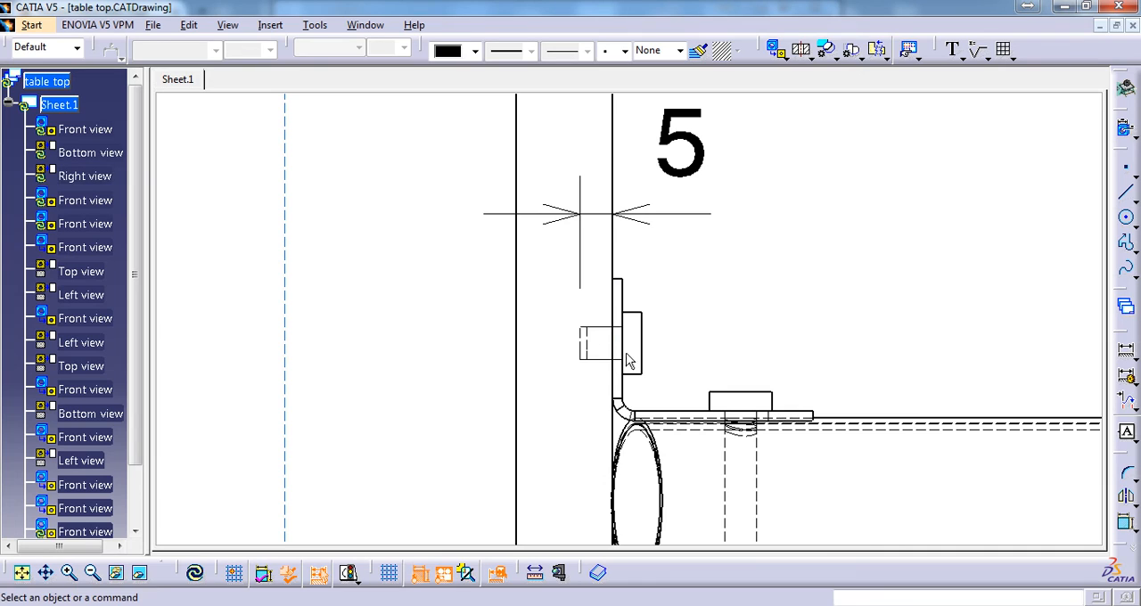
Return to the Foldable Table Tut product and define the table top's PartBody as the in-work object
click(365, 25)
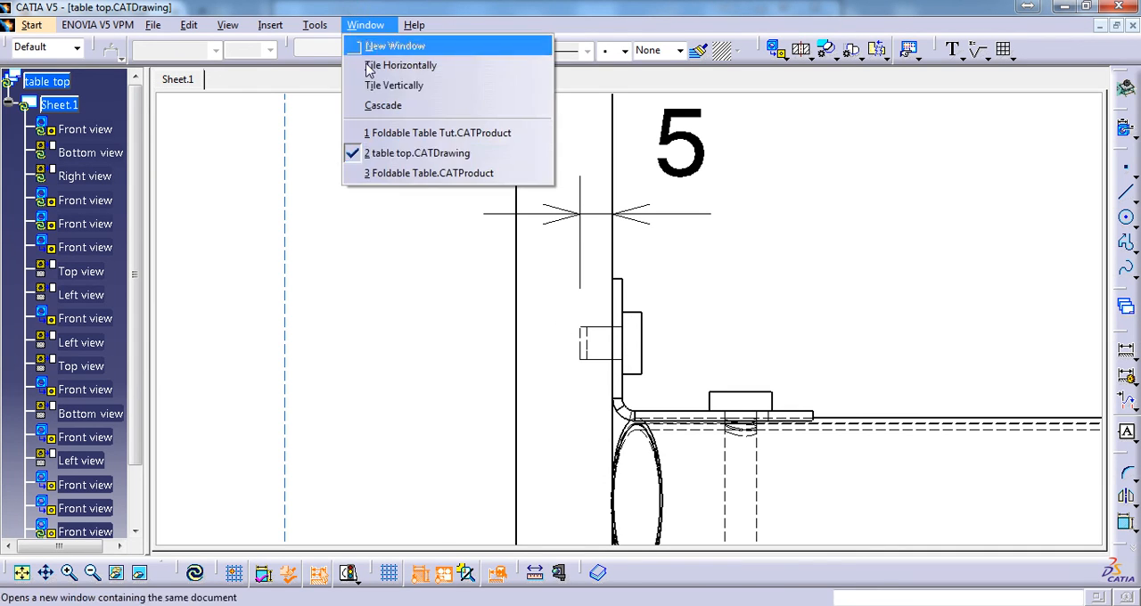
click(443, 133)
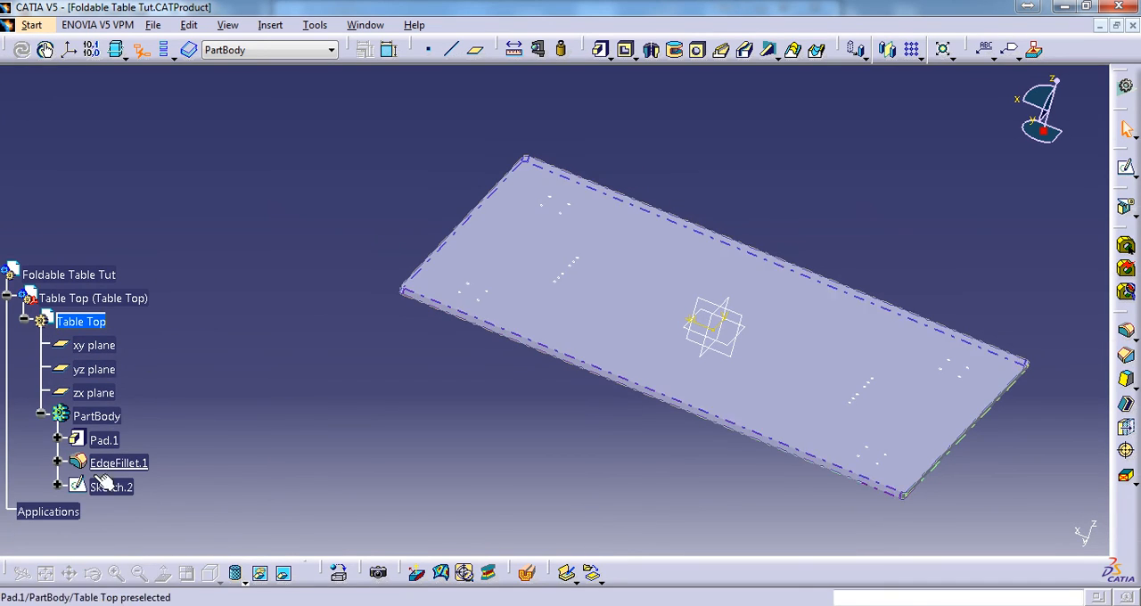
right_click(106, 417)
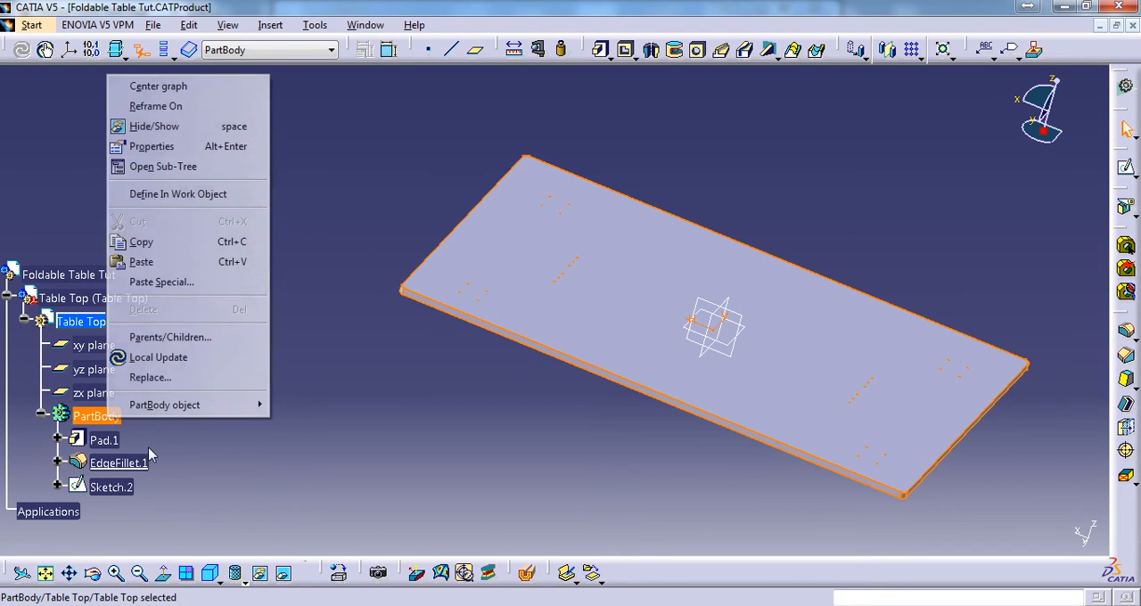
click(259, 193)
Cut a pocket 5 mm deep into the table top from the hole circles in Sketch.2
click(116, 487)
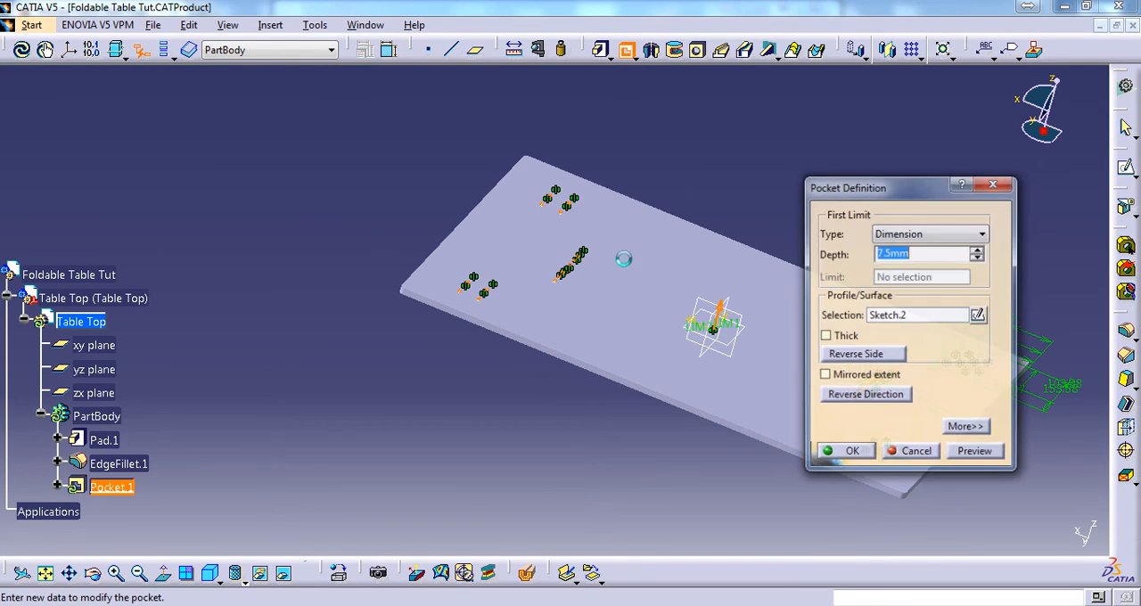
middle_drag(621, 259, 668, 147)
middle_drag(629, 187, 504, 261)
drag(920, 254, 684, 219)
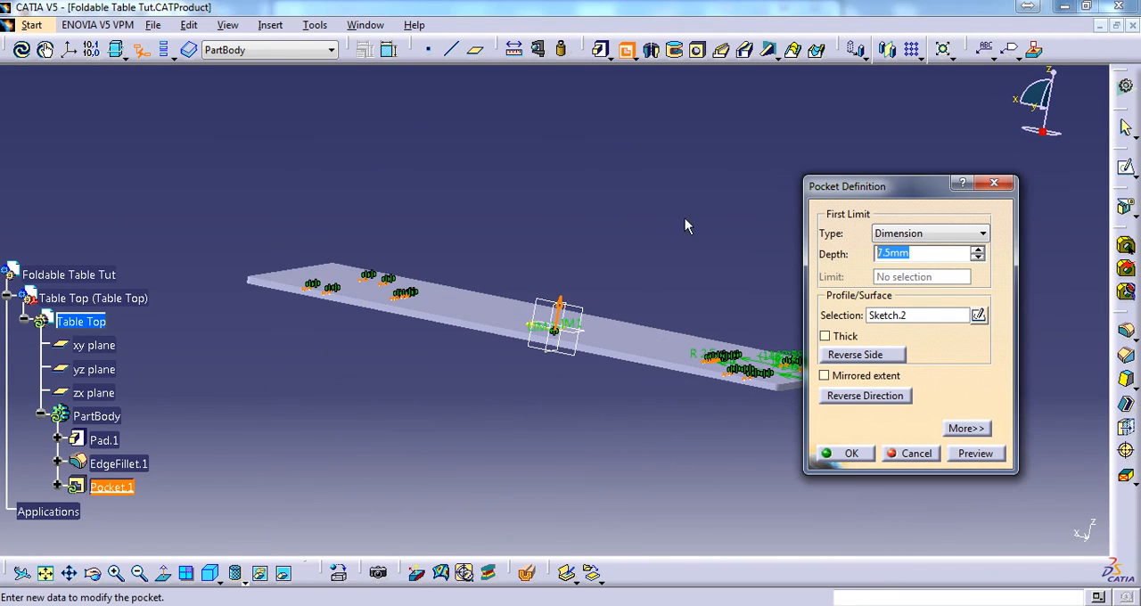
text(5)
key(Return)
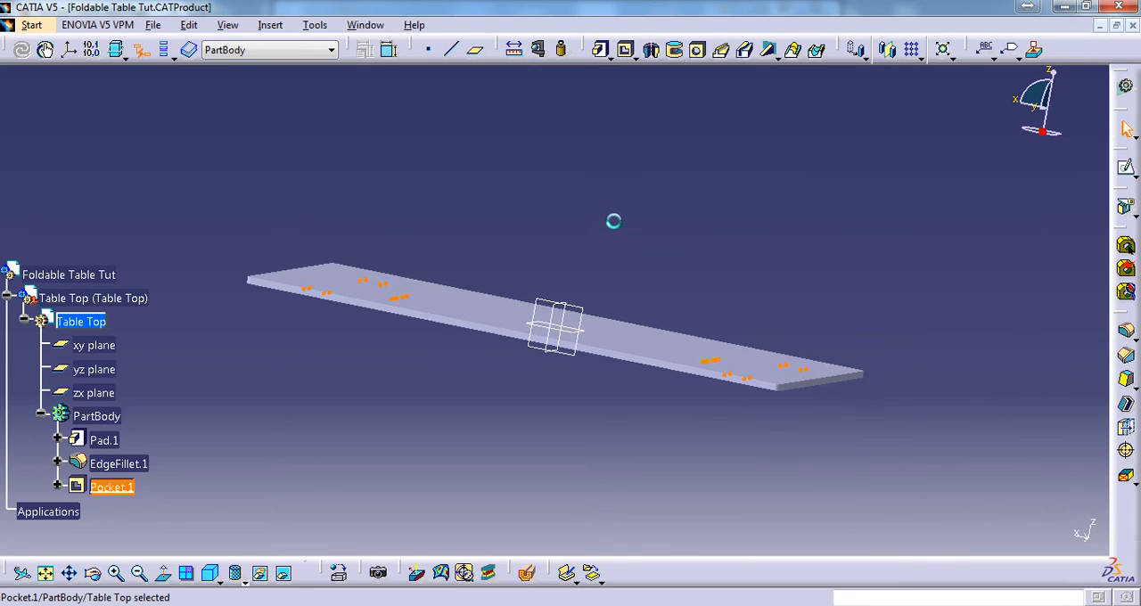
View the table top square to its long side face using Normal View
middle_drag(387, 300, 624, 244)
scroll(558, 319, up, 8)
click(644, 166)
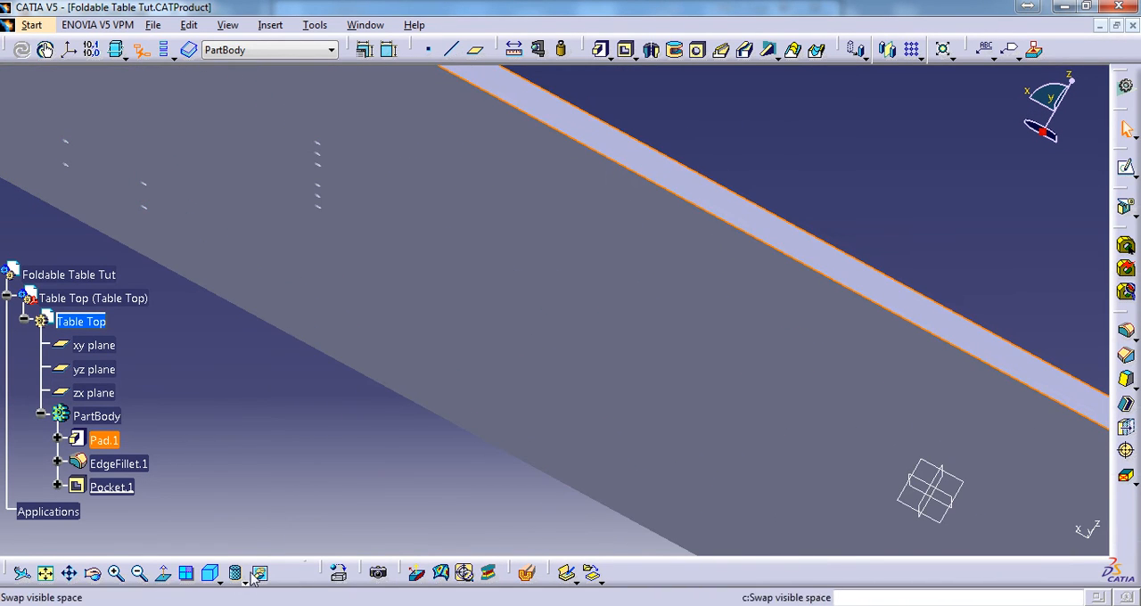
click(162, 572)
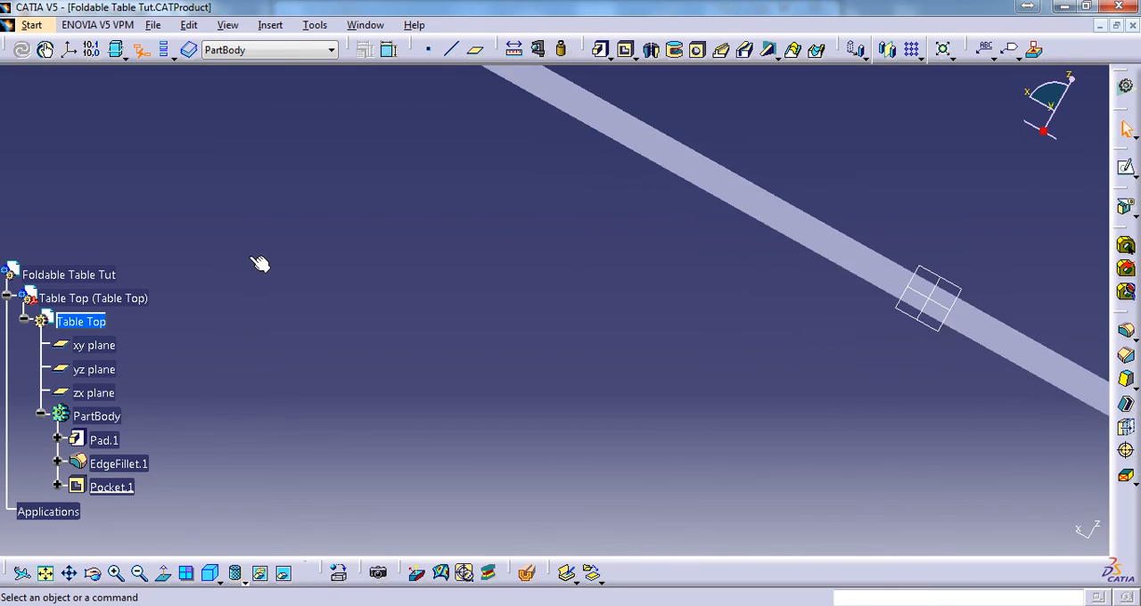
click(261, 576)
click(247, 440)
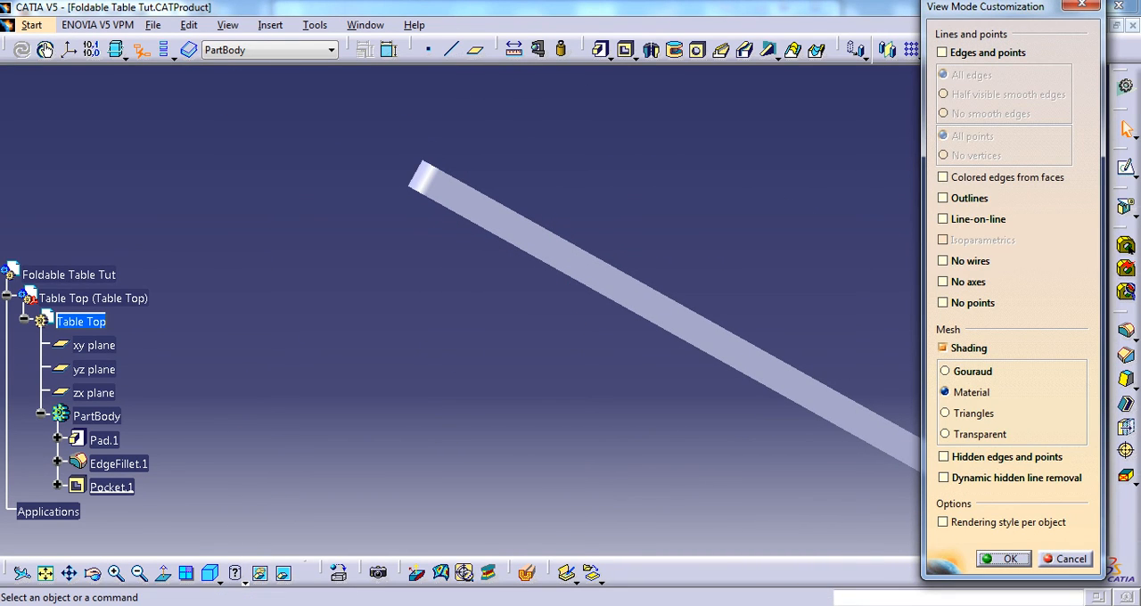
click(1081, 7)
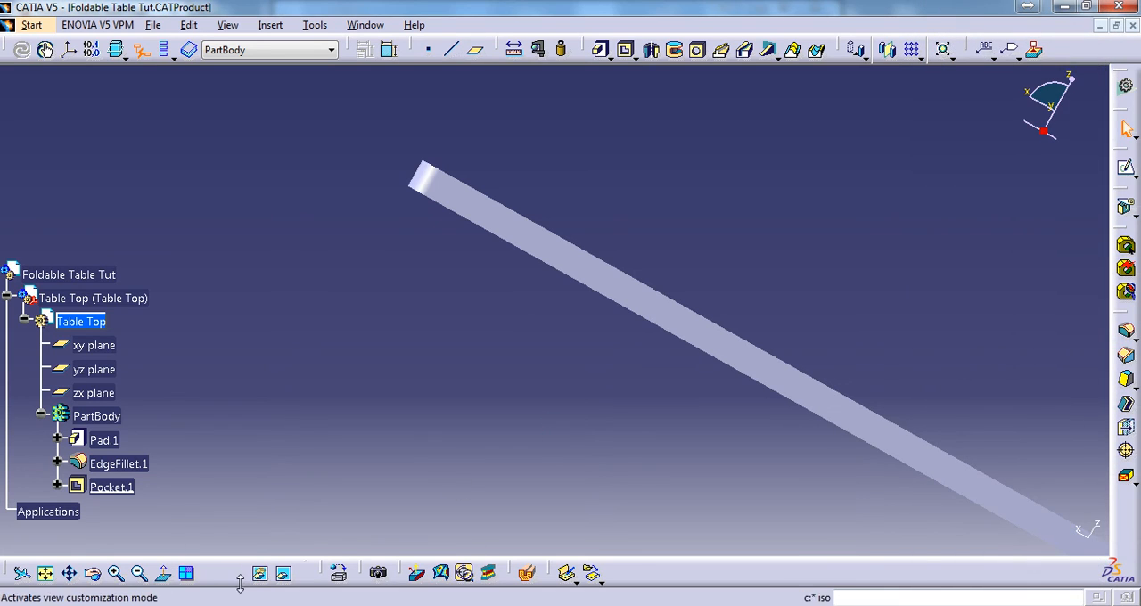
Display the table top in Shading with Edges and Hidden Edges to expose the pocket outlines inside the board
click(239, 575)
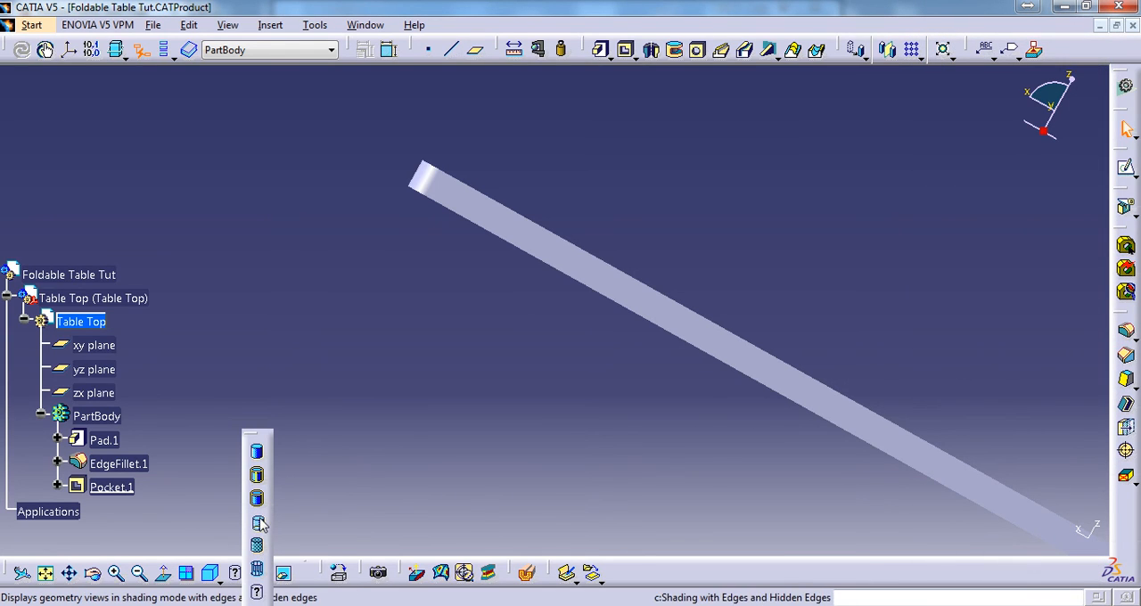
mouse_move(713, 422)
middle_down()
mouse_move(649, 391)
mouse_move(705, 317)
mouse_move(657, 418)
mouse_move(793, 255)
middle_up()
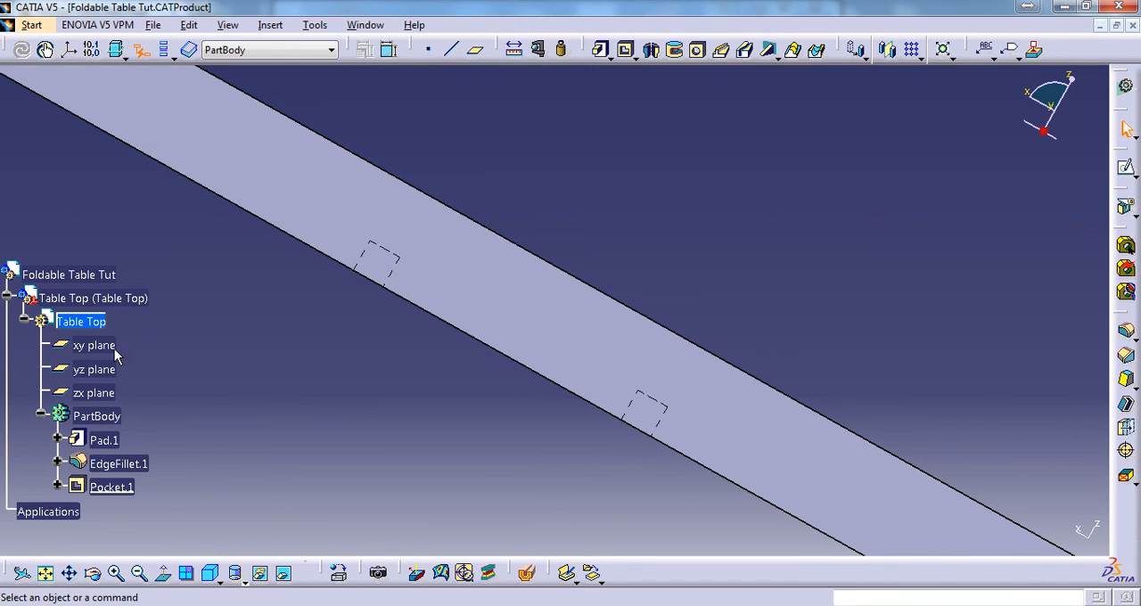
Measure the pocket depth from a hole's inner end to the table top's underside, using Any geometry and Any geometry, infinite as selection modes
click(516, 50)
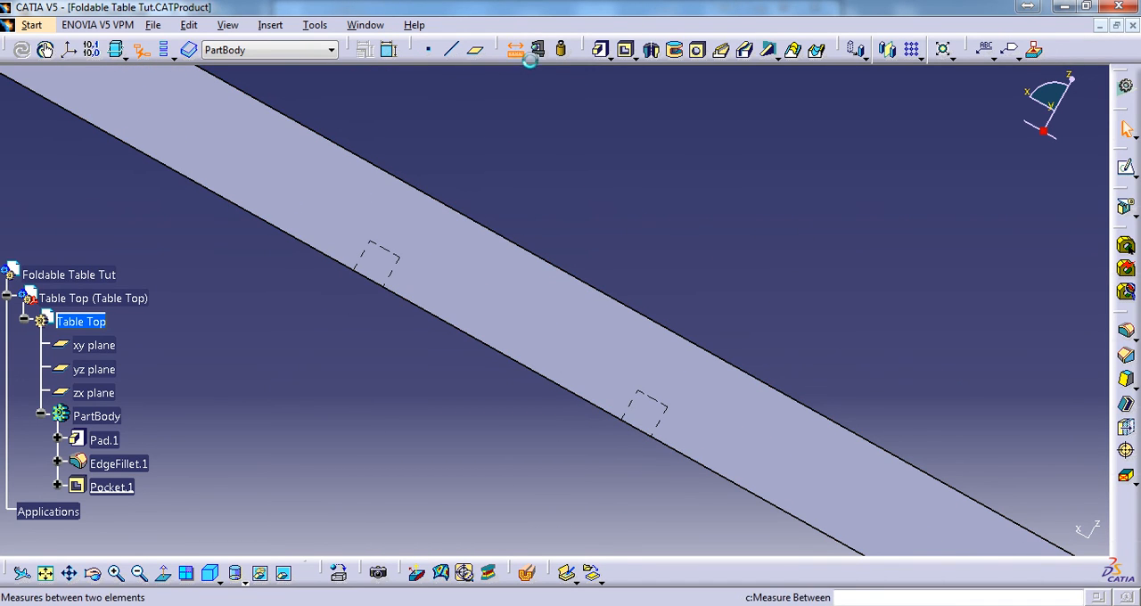
middle_drag(690, 343, 695, 312)
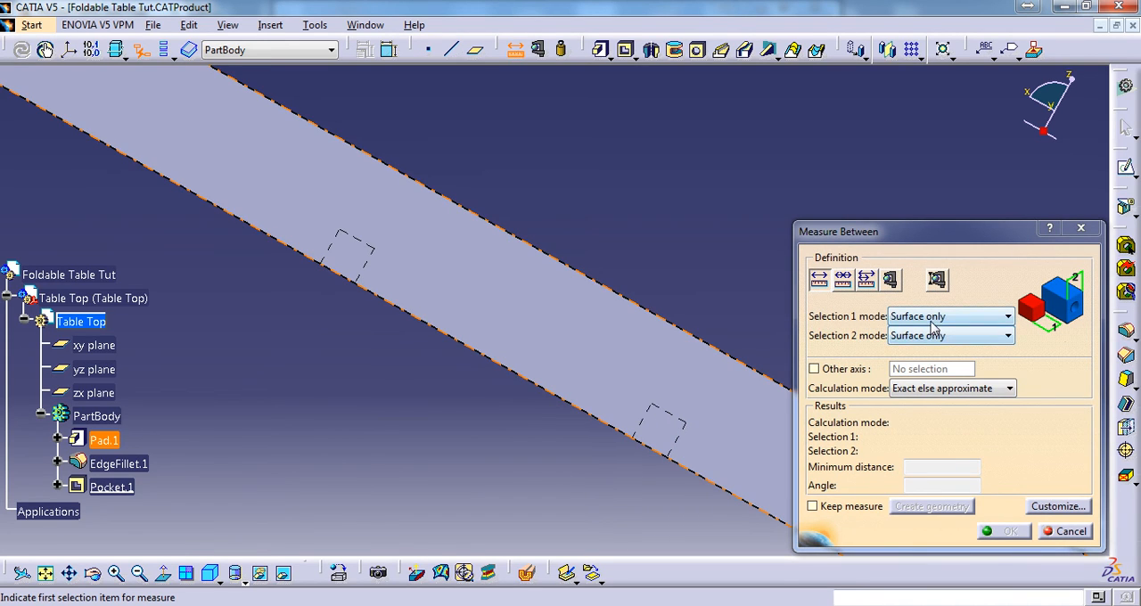
click(932, 322)
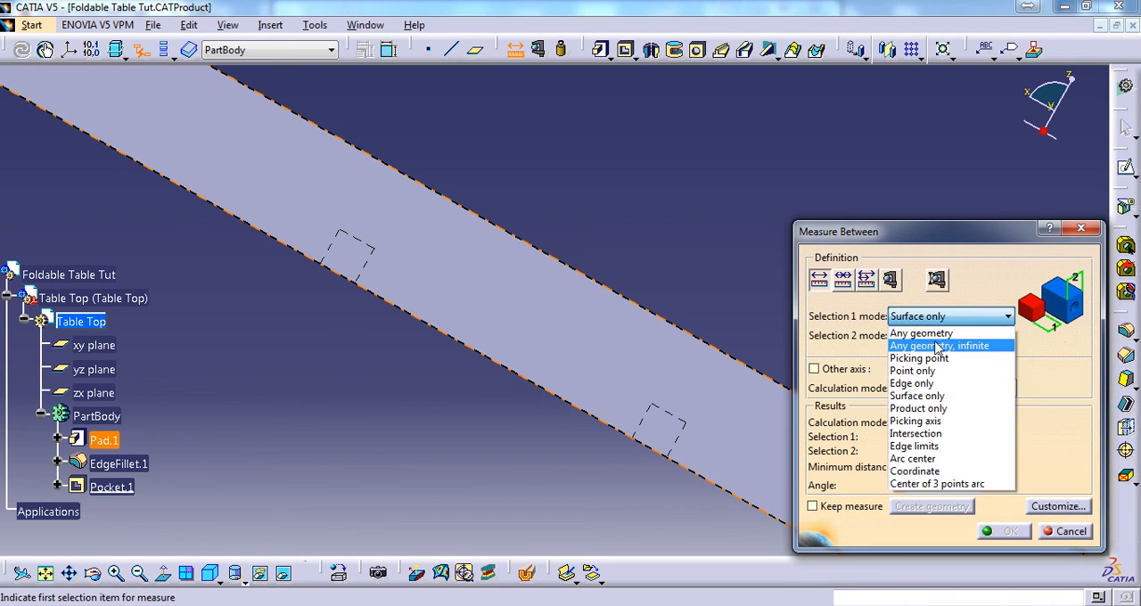
click(921, 333)
click(669, 415)
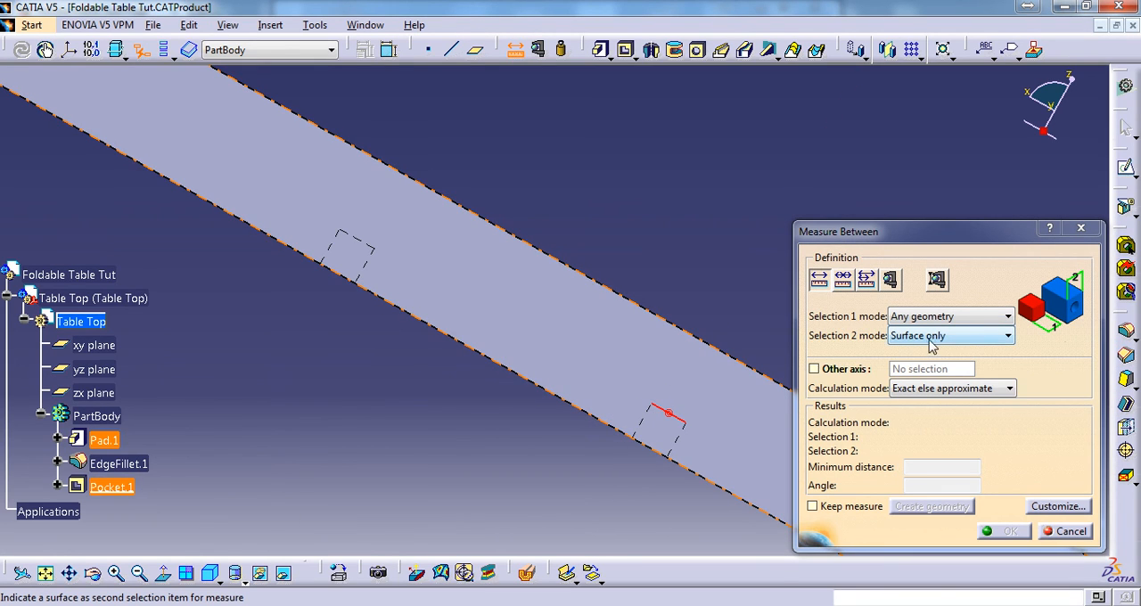
click(931, 337)
click(945, 360)
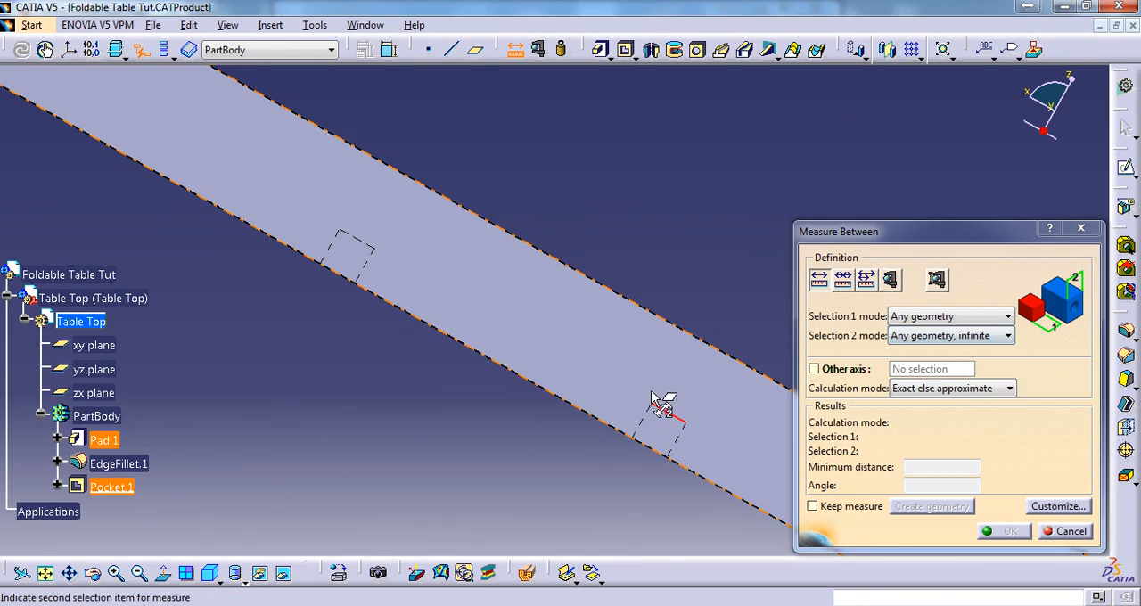
middle_drag(651, 392, 683, 319)
click(548, 383)
middle_drag(579, 239, 612, 252)
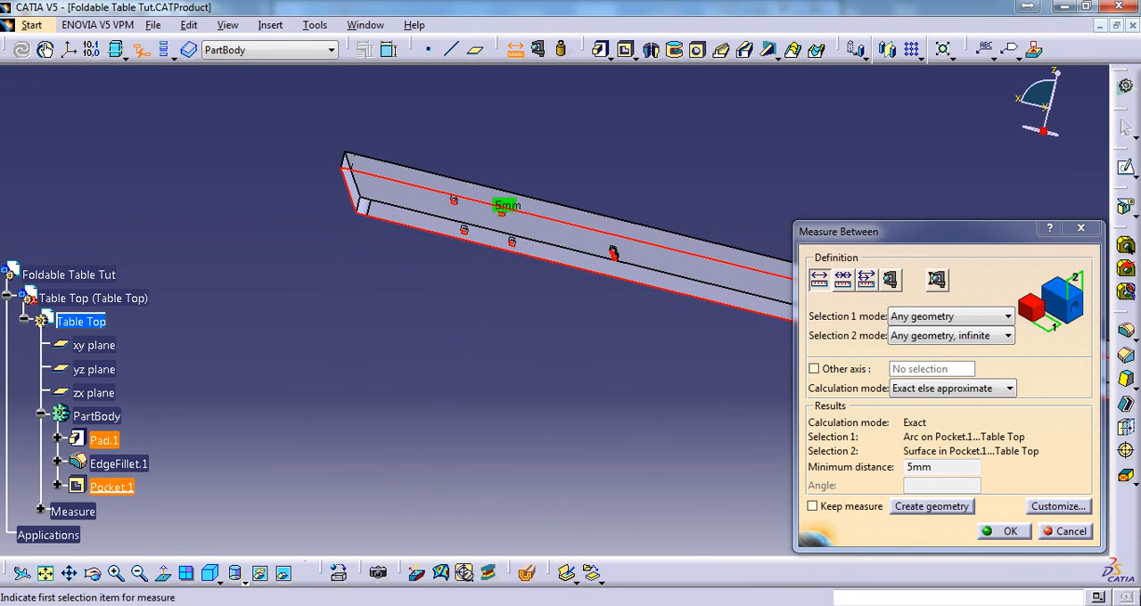
click(1065, 531)
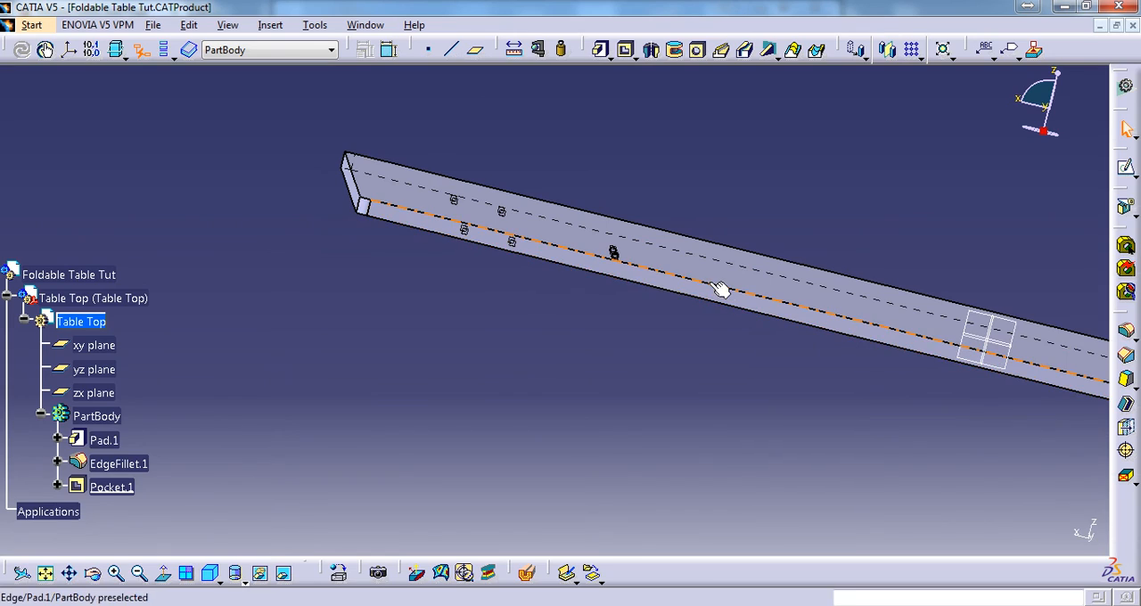
middle_drag(721, 292, 543, 269)
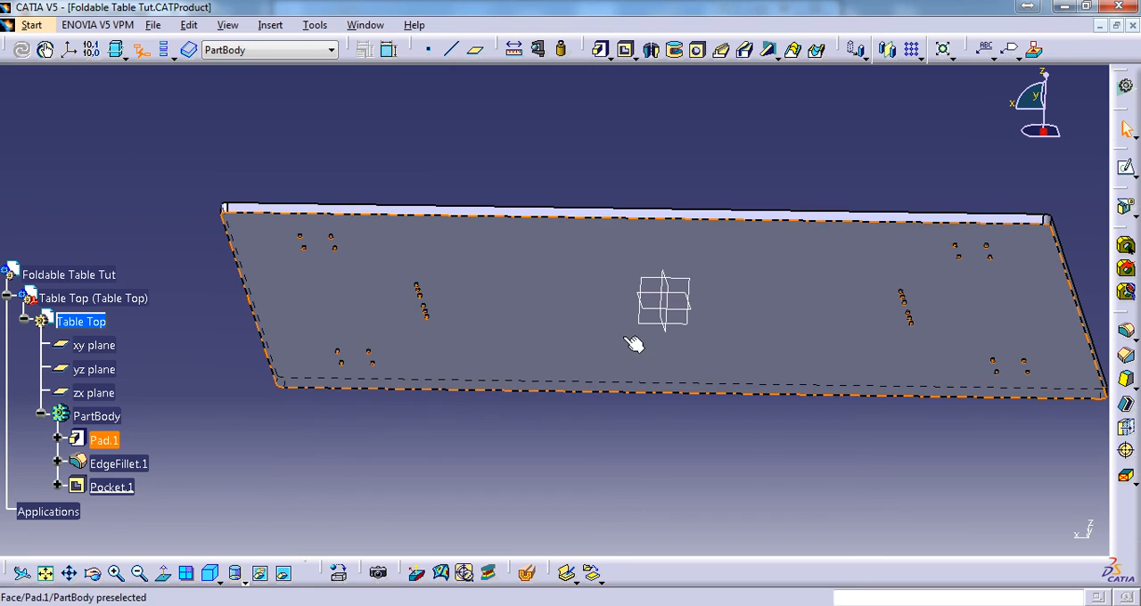
middle_drag(633, 341, 683, 219)
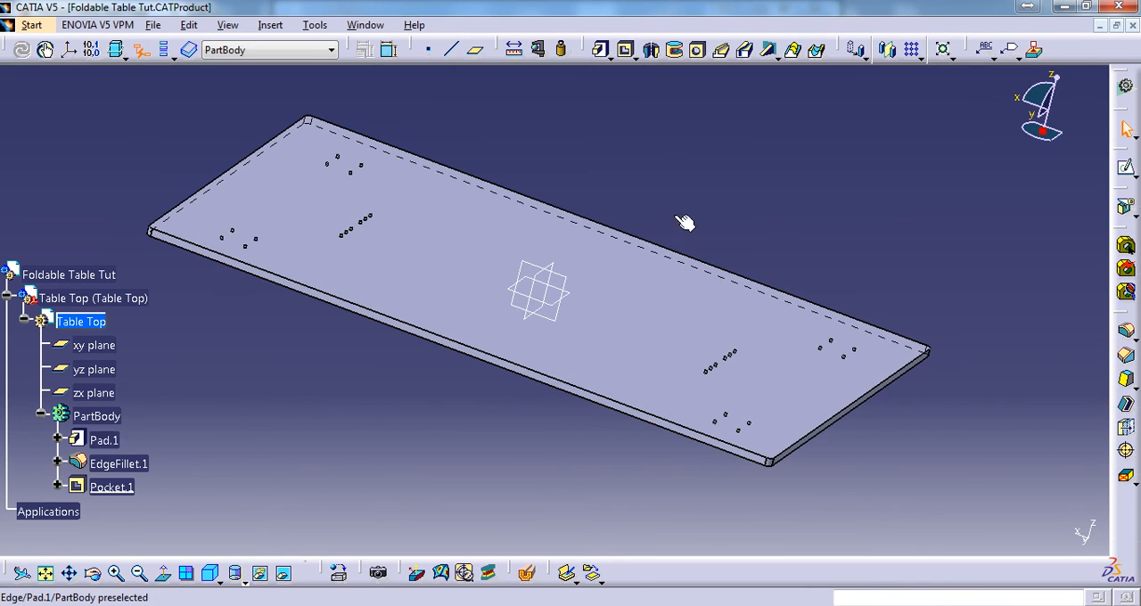